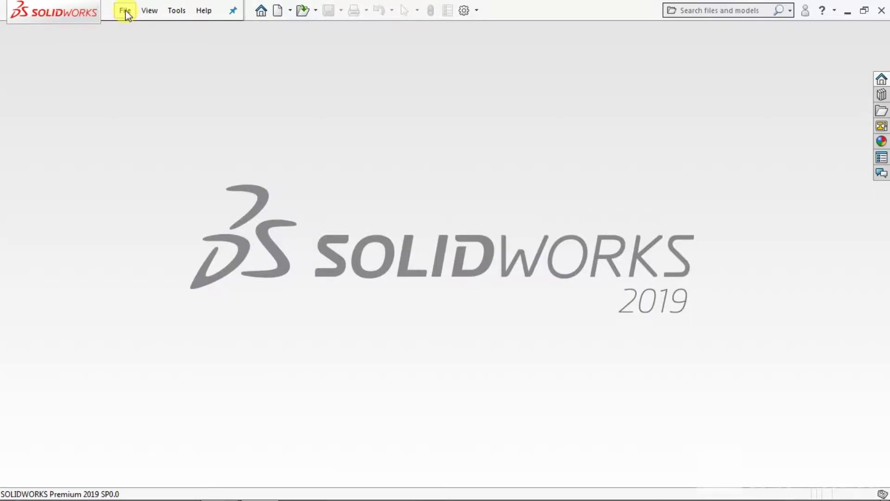
pyautogui.click(126, 11)
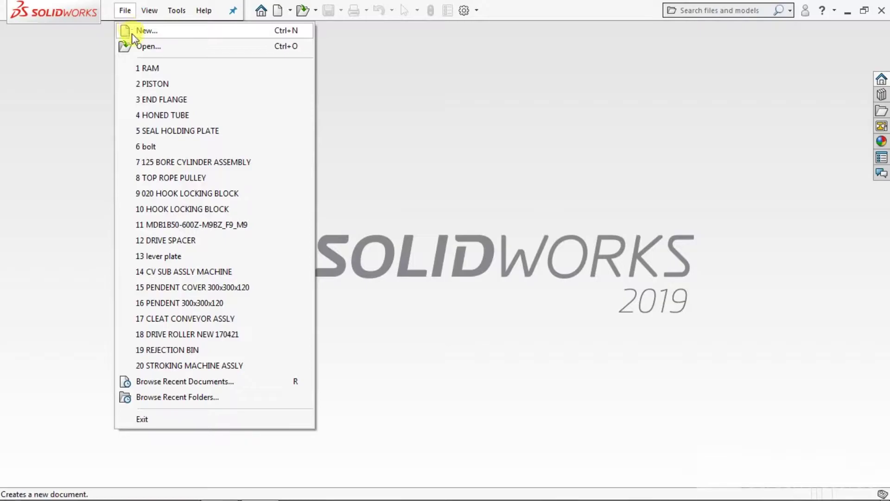
pyautogui.click(147, 46)
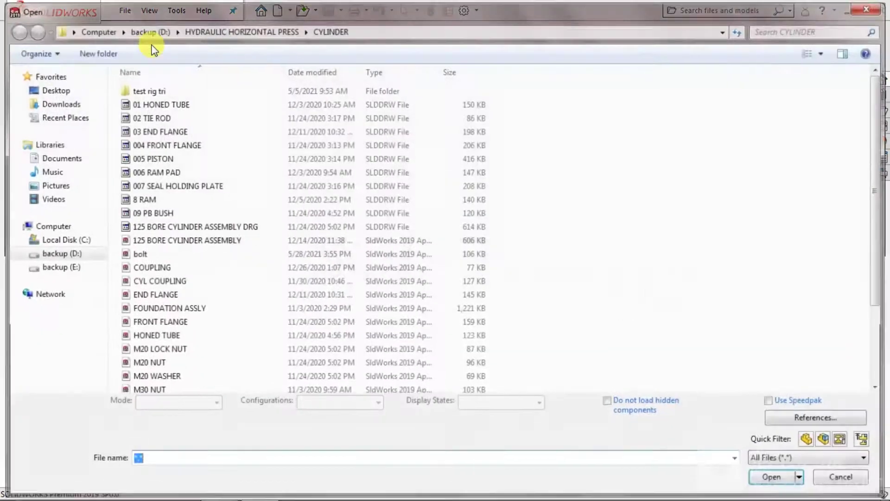
pyautogui.click(867, 9)
# - Create a new document from the Assembly template
pyautogui.click(126, 11)
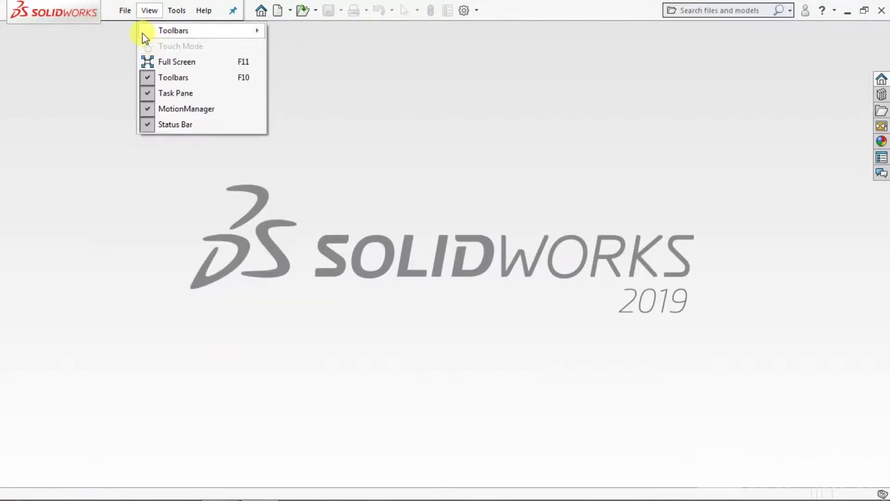
pyautogui.click(139, 31)
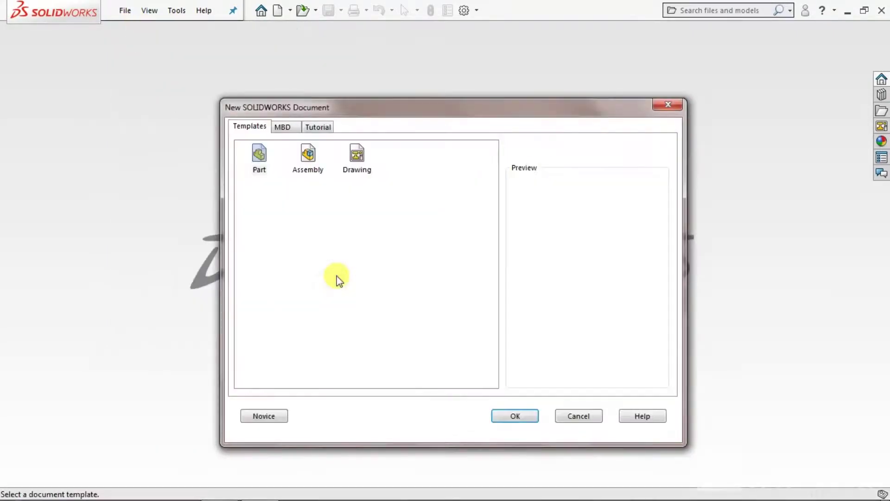
pyautogui.click(308, 167)
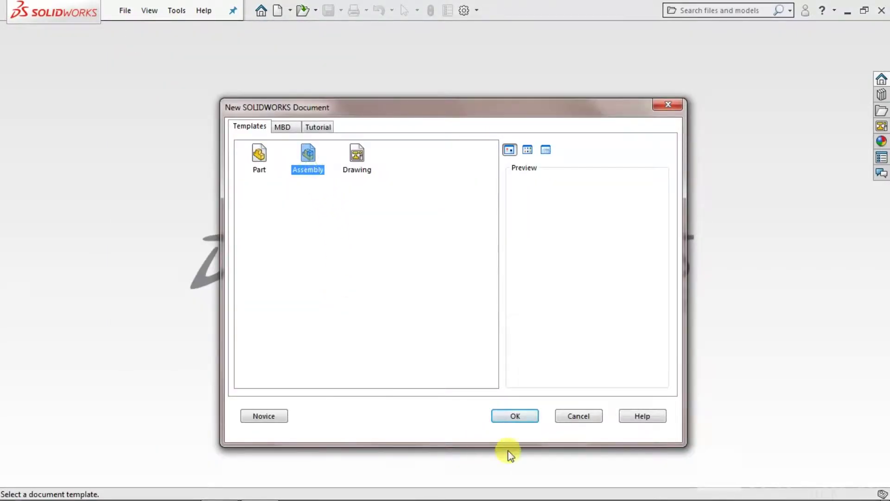
pyautogui.click(520, 415)
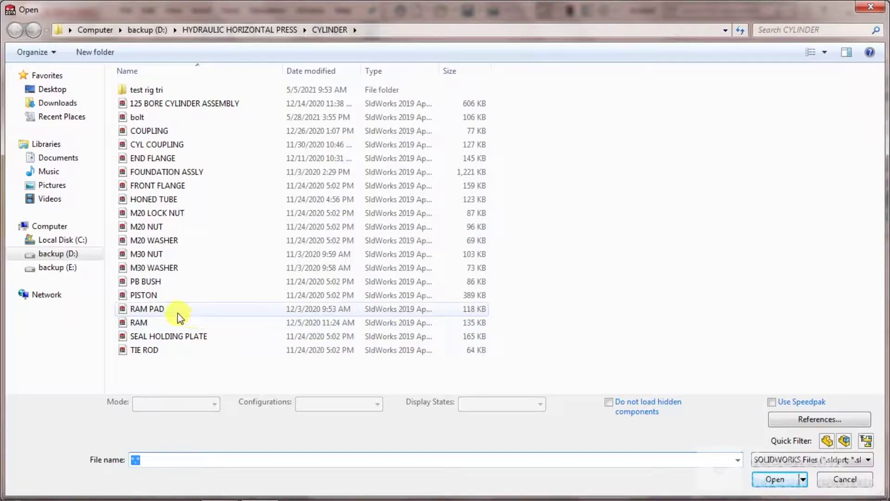
# - Insert the HONED TUBE part as the first component of the assembly, placing it in an isometric view
pyautogui.click(168, 203)
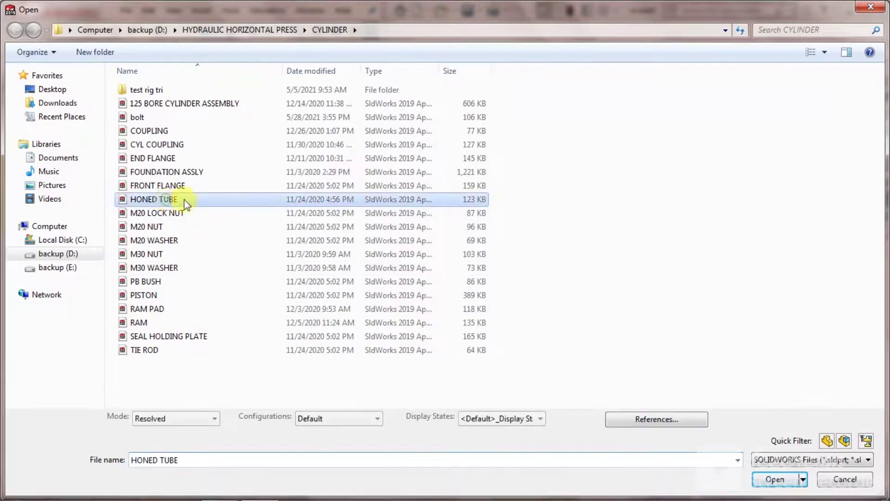
pyautogui.click(779, 478)
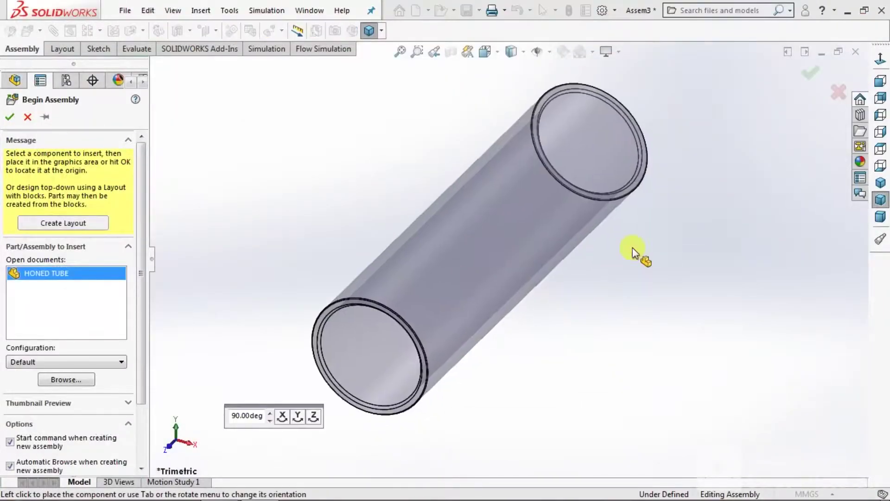
pyautogui.click(881, 184)
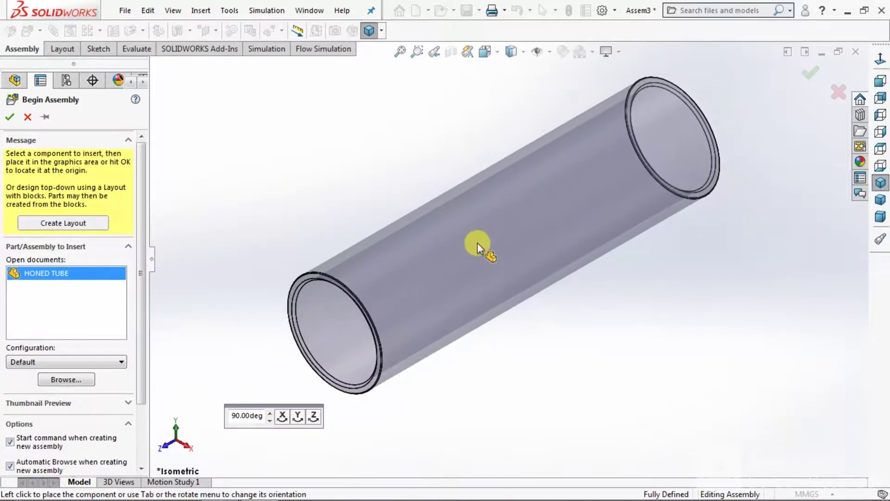
pyautogui.click(506, 341)
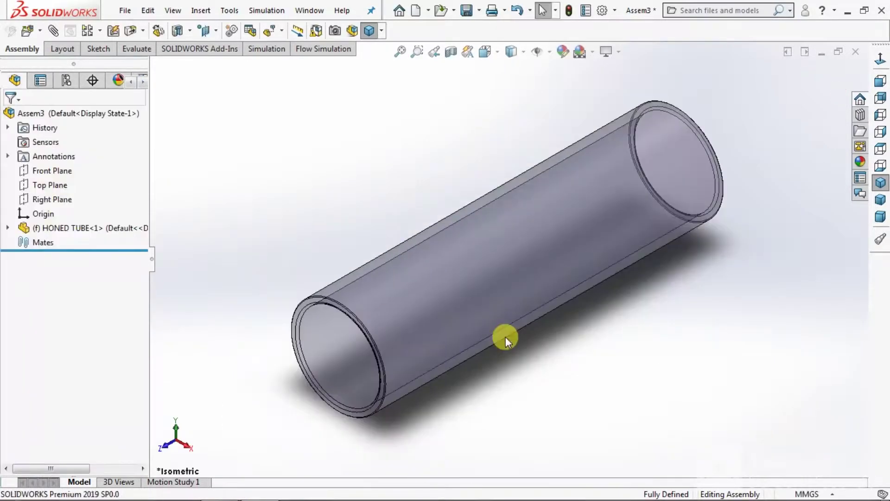
# - Insert the END FLANGE part and place it in free space beyond the far end of the honed tube
pyautogui.click(27, 33)
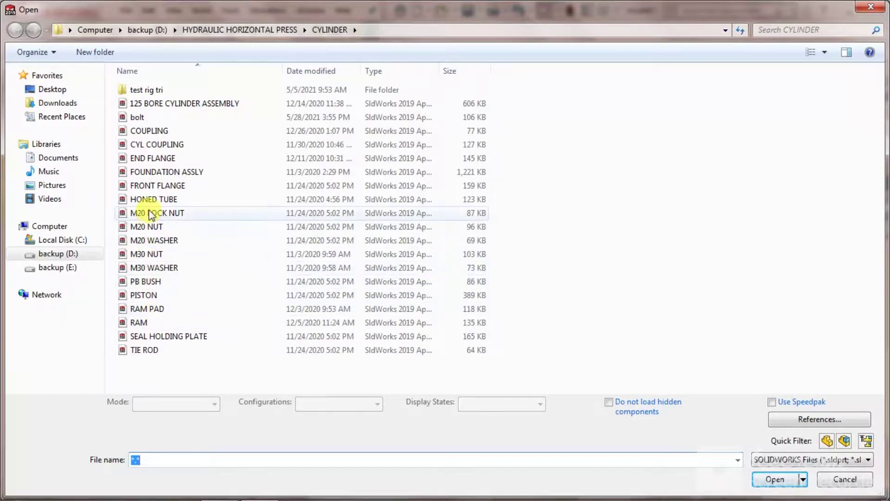
pyautogui.click(160, 159)
pyautogui.click(765, 485)
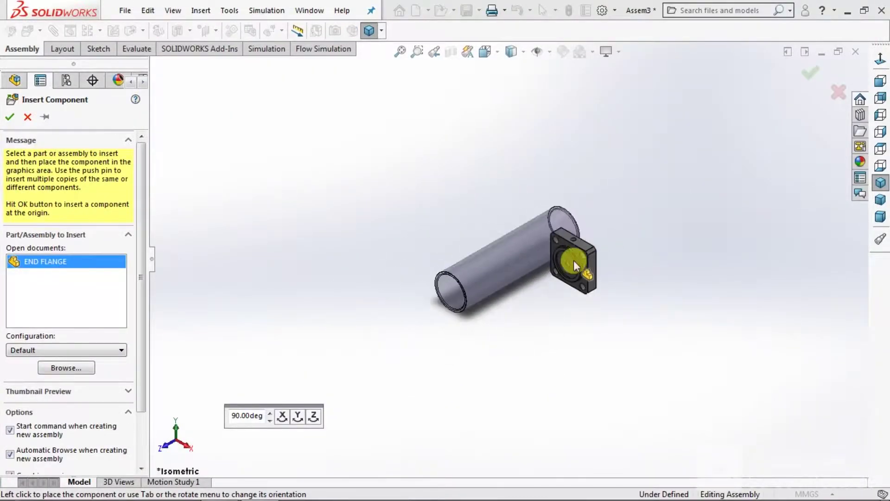
pyautogui.press('f')
pyautogui.click(656, 166)
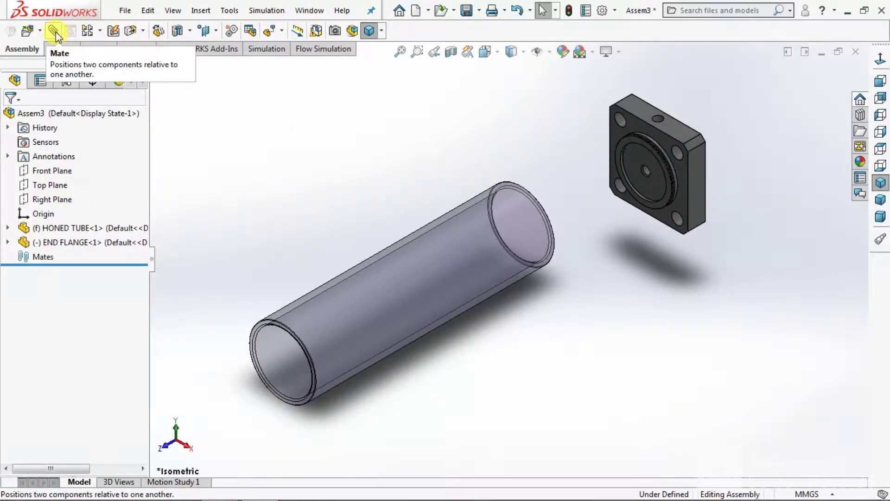
# - Add a concentric mate between the end flange's round boss face and the honed tube's inner cylindrical face
pyautogui.click(54, 31)
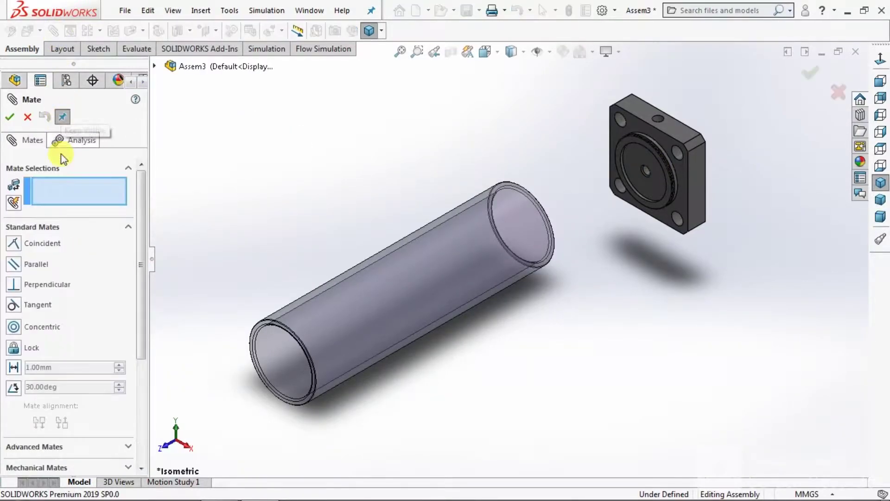
pyautogui.click(14, 327)
pyautogui.scroll(-3, 639, 228)
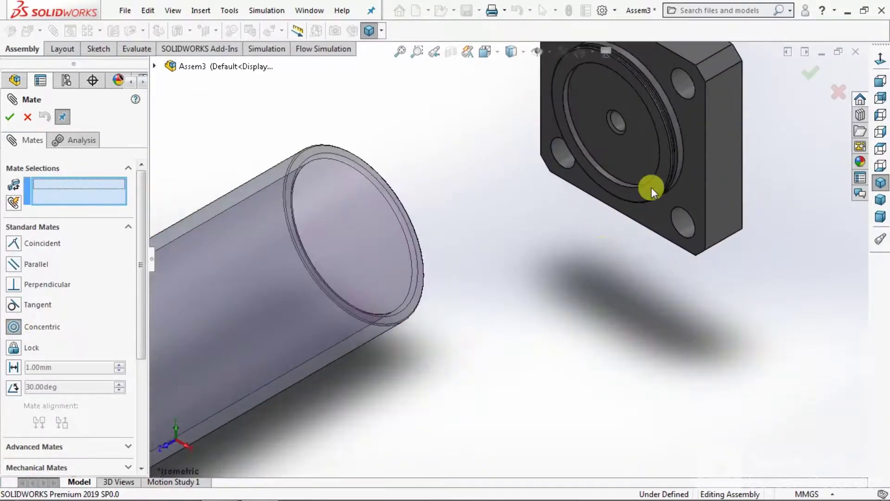
pyautogui.scroll(-3, 664, 171)
pyautogui.scroll(-2, 676, 152)
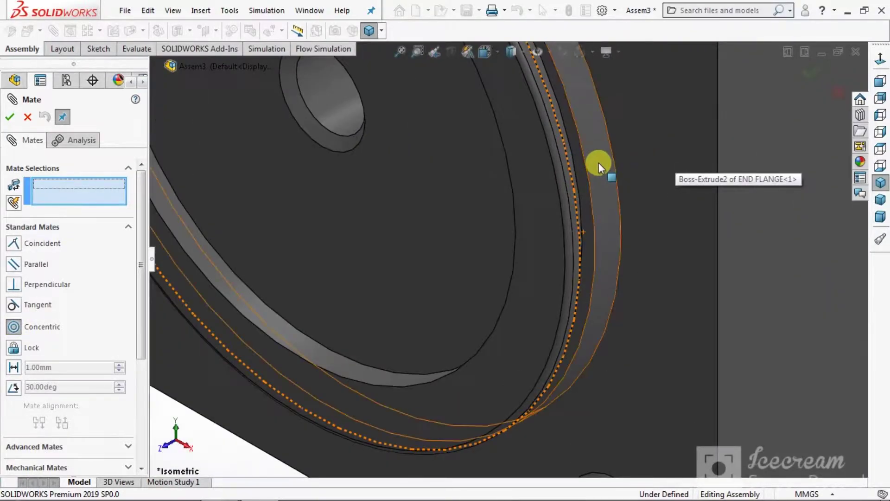
pyautogui.click(599, 162)
pyautogui.scroll(8, 604, 169)
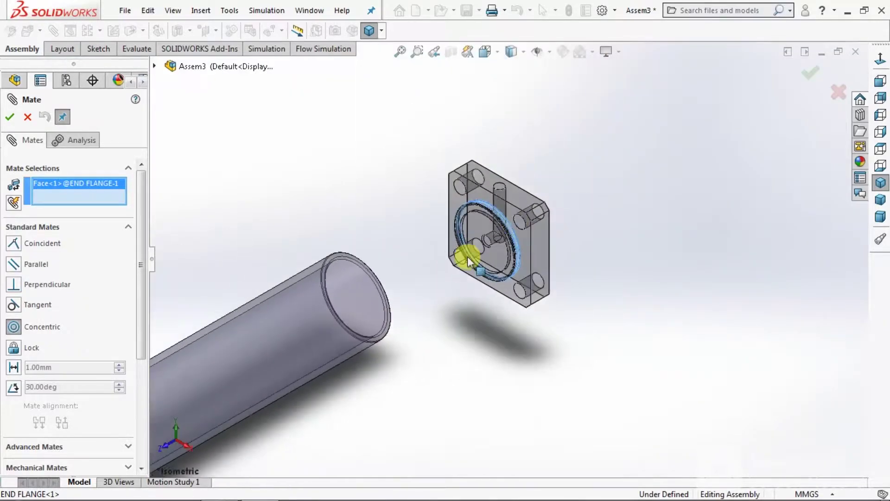
pyautogui.moveTo(468, 257); pyautogui.dragTo(399, 307, button='middle')
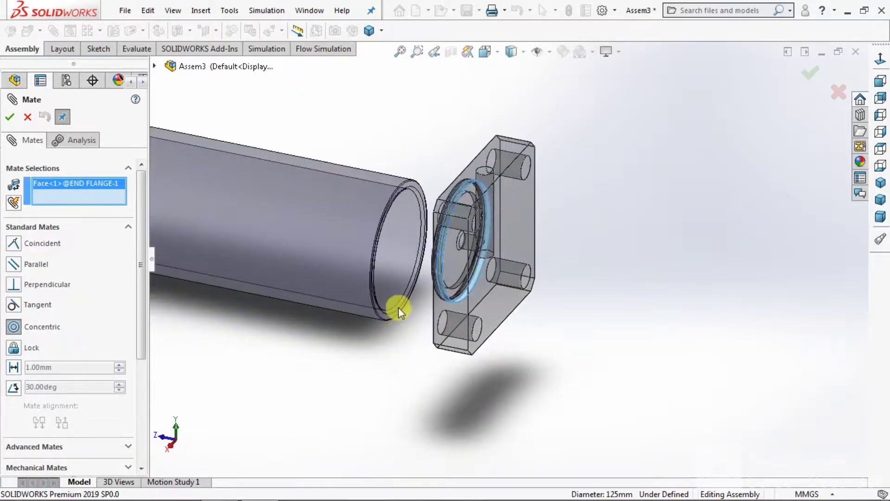
pyautogui.click(403, 274)
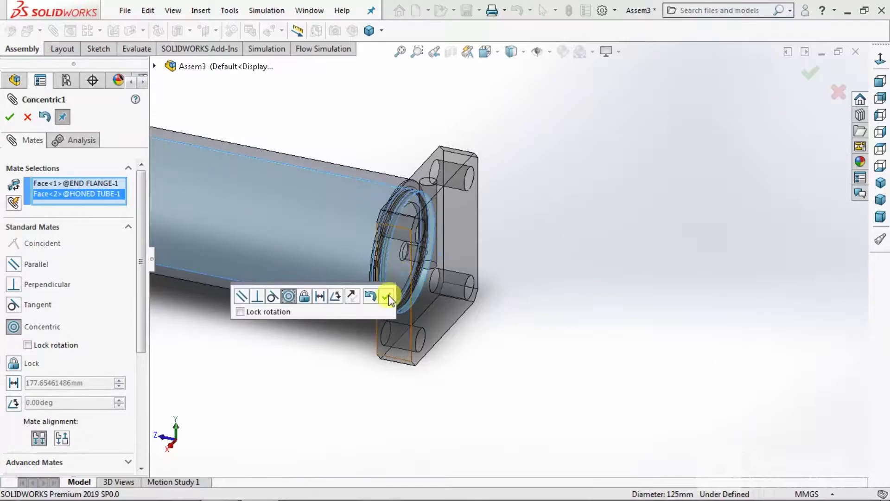
pyautogui.click(388, 296)
# - Pull the end flange away from the tube along their shared axis to leave a gap between them
pyautogui.scroll(3, 513, 269)
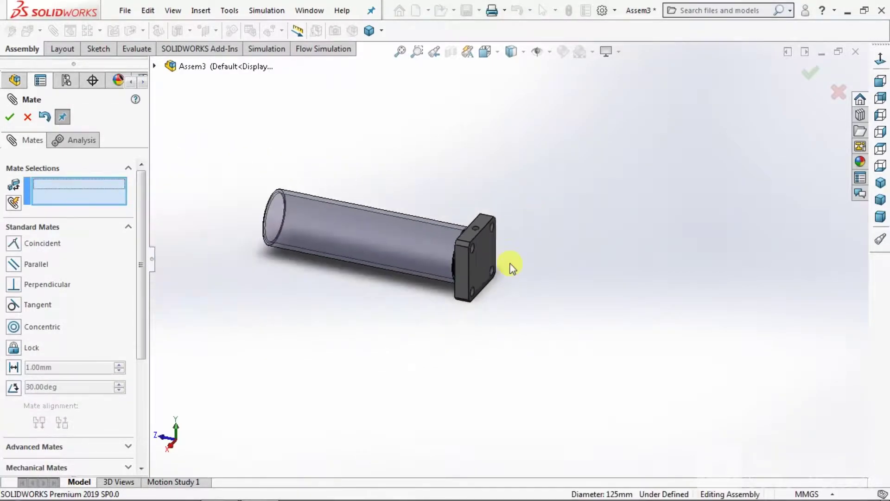
pyautogui.scroll(-2, 510, 271)
pyautogui.moveTo(506, 272); pyautogui.dragTo(531, 209, button='middle')
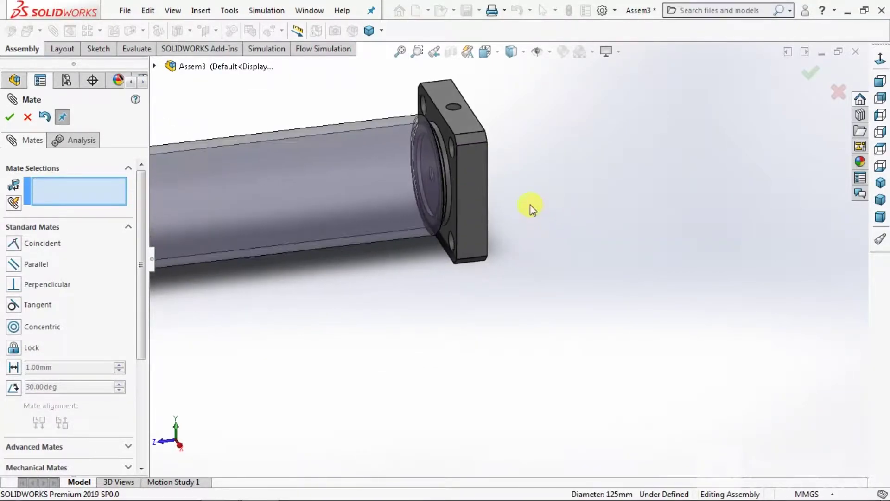
pyautogui.moveTo(473, 193); pyautogui.dragTo(523, 198)
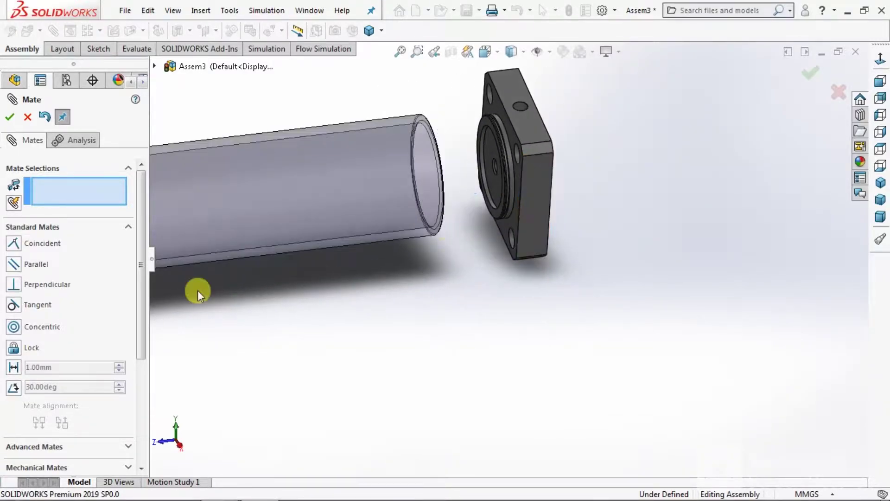
# - Add a coincident mate between the end flange's inner flat face and the tube's annular end face, and finish mating
pyautogui.click(18, 243)
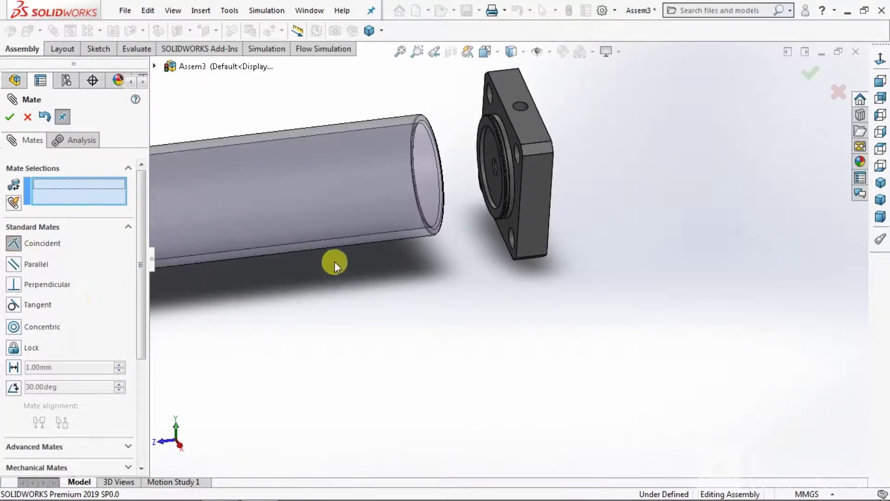
pyautogui.scroll(-6, 335, 262)
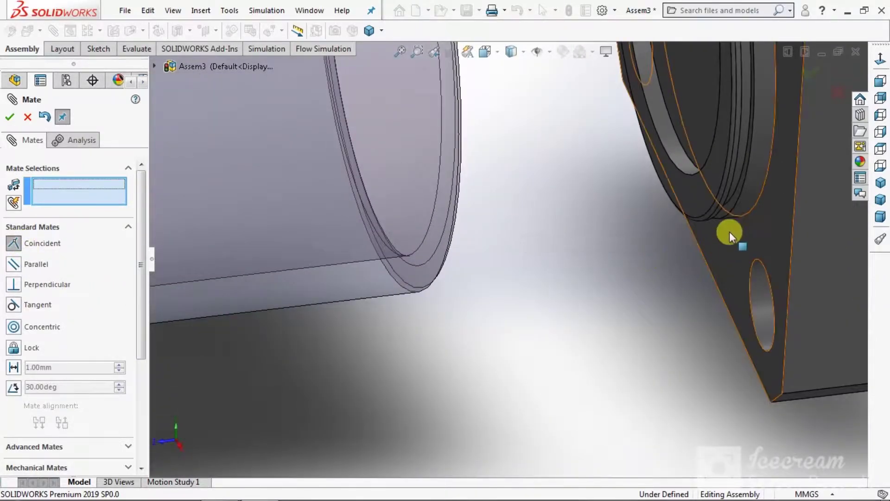
pyautogui.click(733, 235)
pyautogui.moveTo(734, 238); pyautogui.dragTo(548, 290, button='middle')
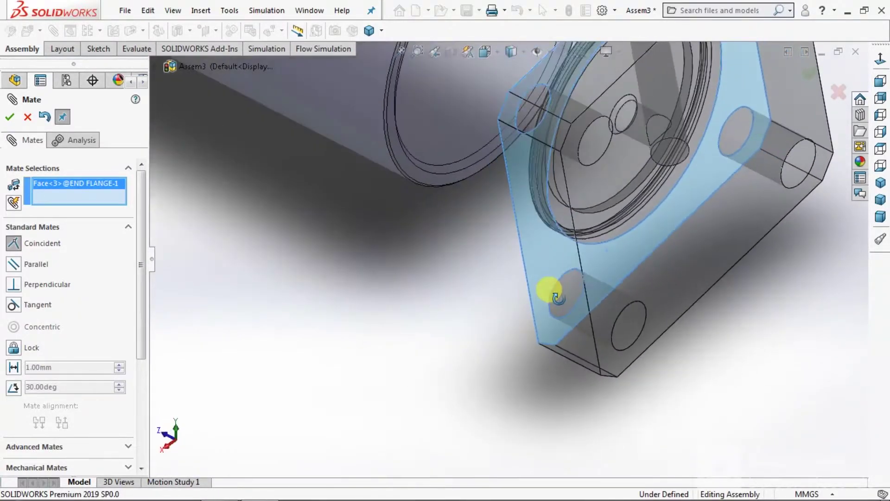
pyautogui.click(432, 179)
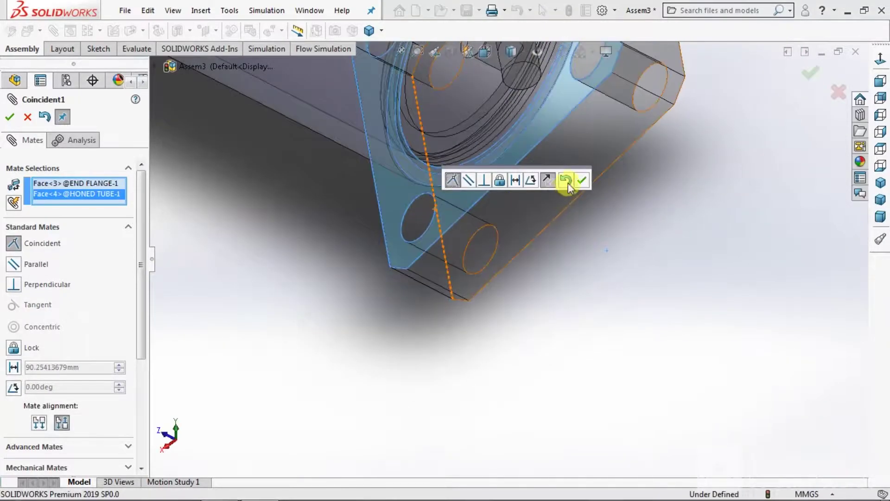
pyautogui.click(583, 180)
pyautogui.scroll(5, 532, 318)
pyautogui.moveTo(532, 318); pyautogui.dragTo(533, 173, button='middle')
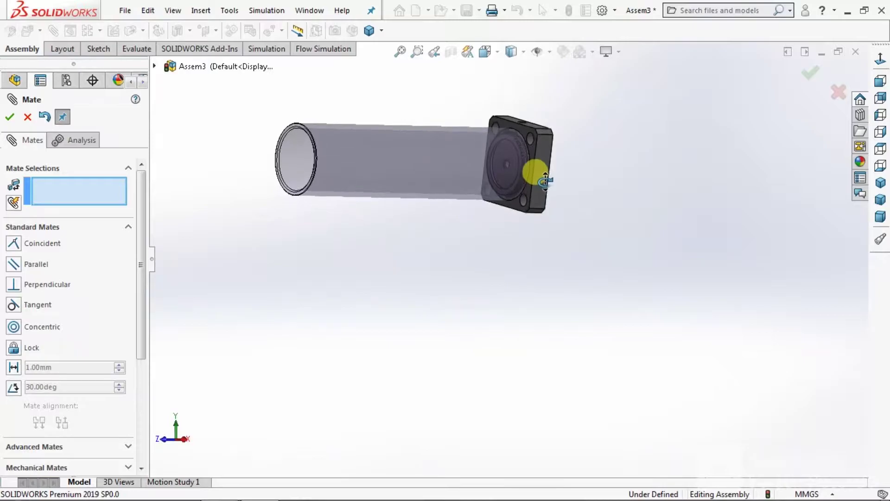
pyautogui.click(10, 118)
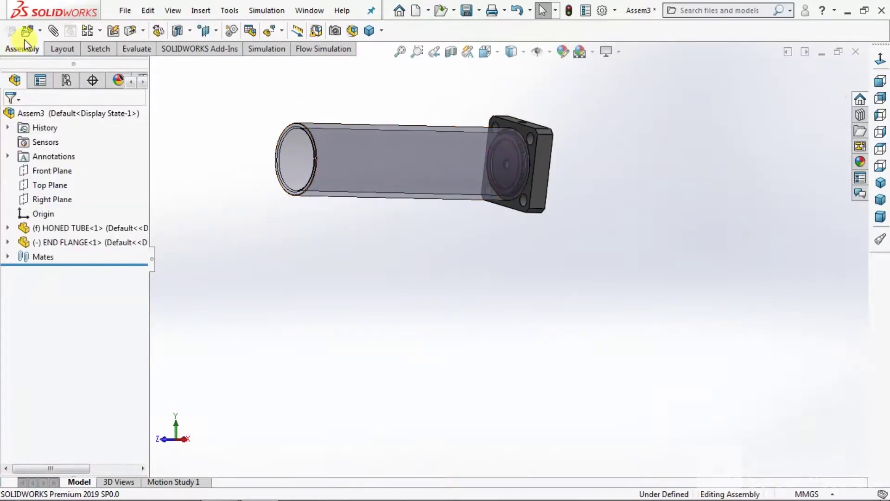
# - Open the PISTON and RAM parts for insertion and place the piston below the end flange, turned about Y in 90° increments
pyautogui.click(26, 31)
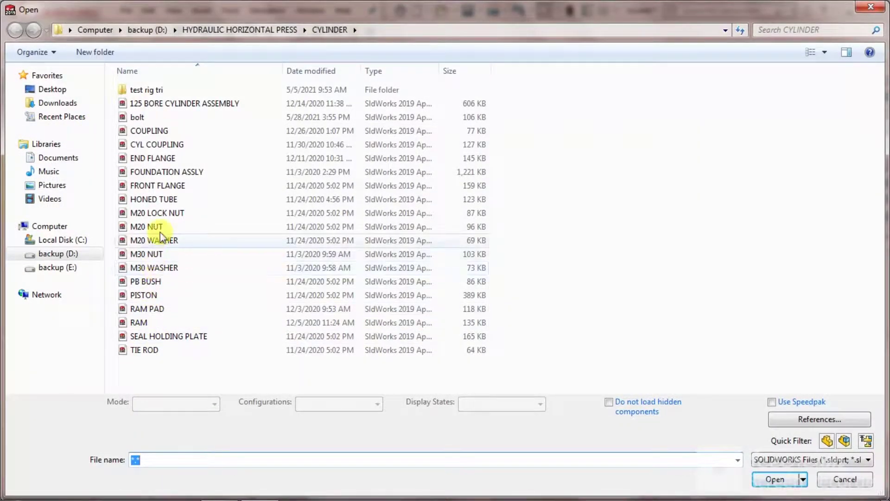
pyautogui.click(155, 293)
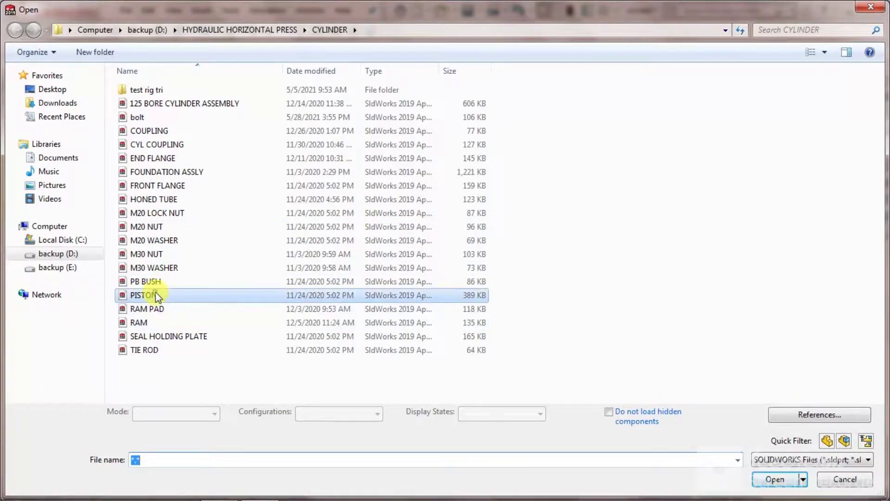
pyautogui.keyDown('ctrl'); pyautogui.click(146, 325); pyautogui.keyUp('ctrl')
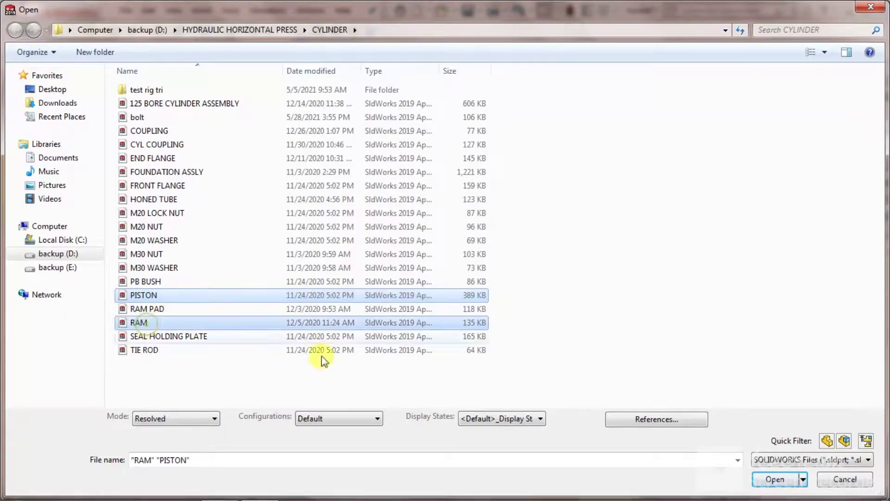
pyautogui.click(771, 483)
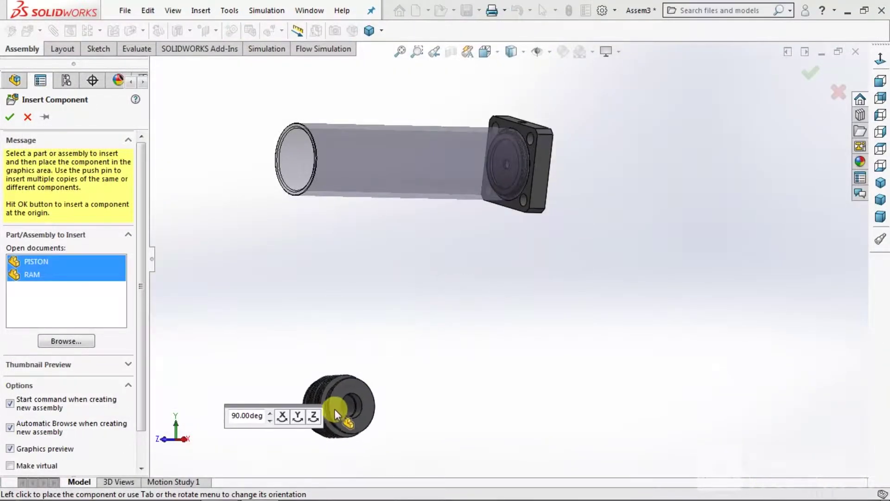
pyautogui.click(297, 416)
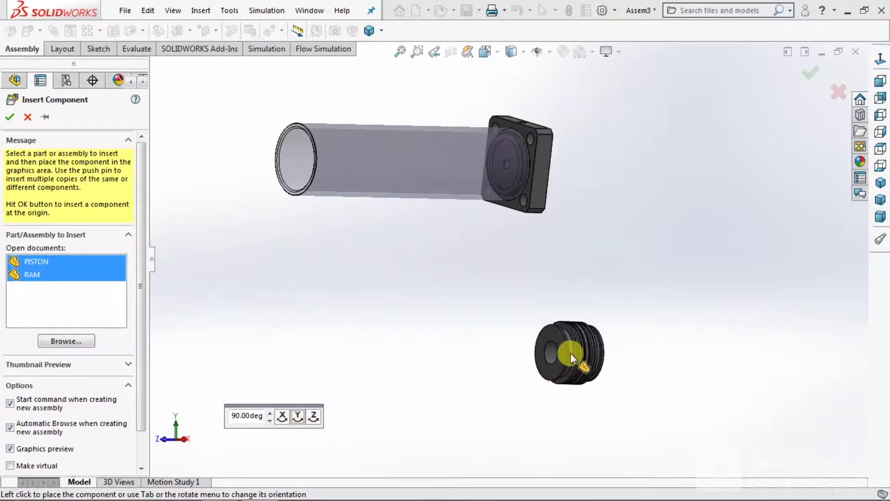
pyautogui.click(298, 416)
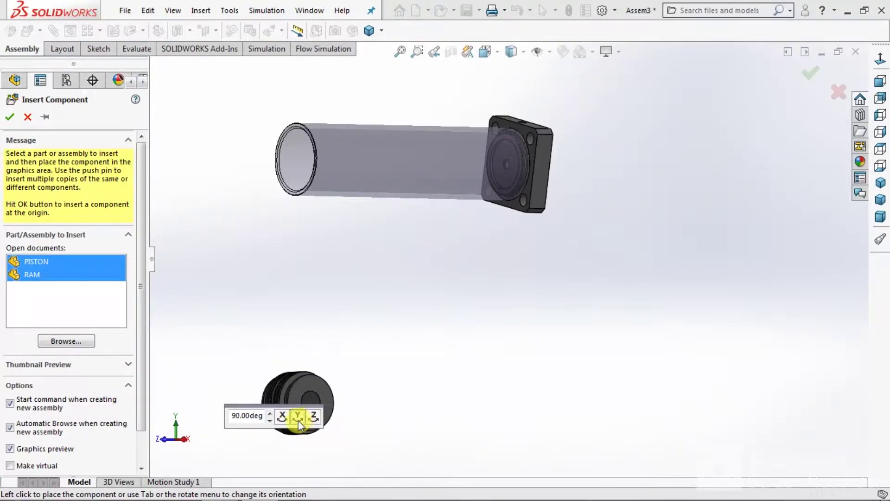
pyautogui.click(298, 416)
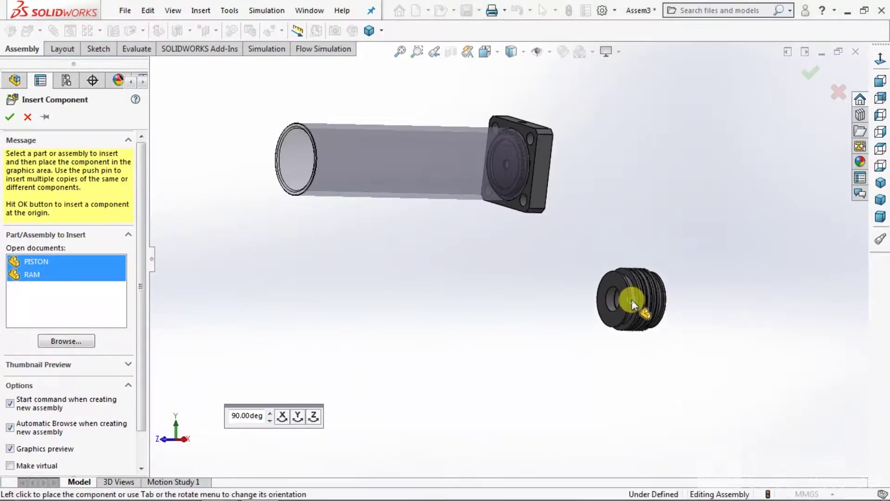
pyautogui.click(631, 299)
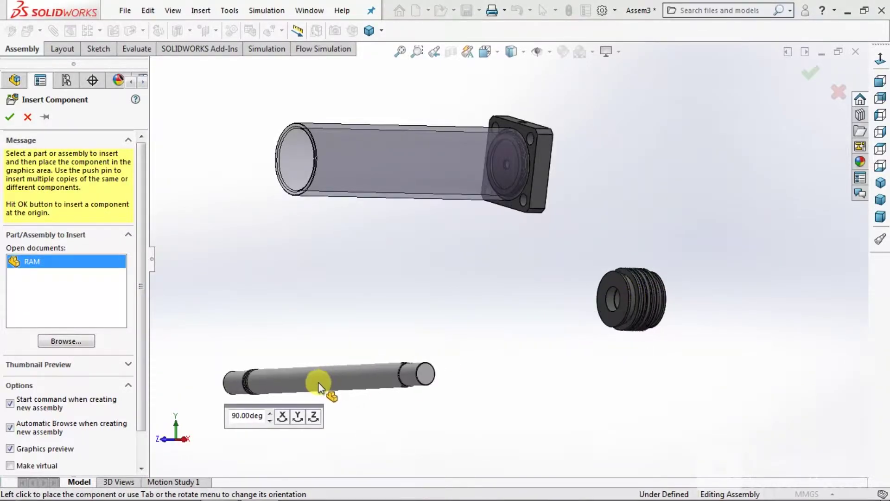
# - Rotate the ram about Y in two 90° increments and place it below the honed tube, beside the piston
pyautogui.click(298, 417)
pyautogui.click(298, 417)
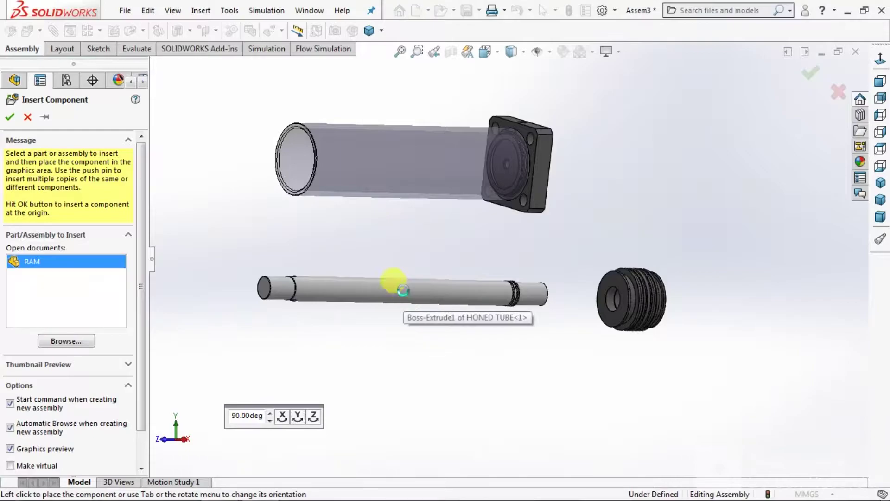
pyautogui.click(402, 290)
# - Add a concentric mate between the piston's bore face and the cylindrical face of the ram's reduced end
pyautogui.scroll(-5, 637, 300)
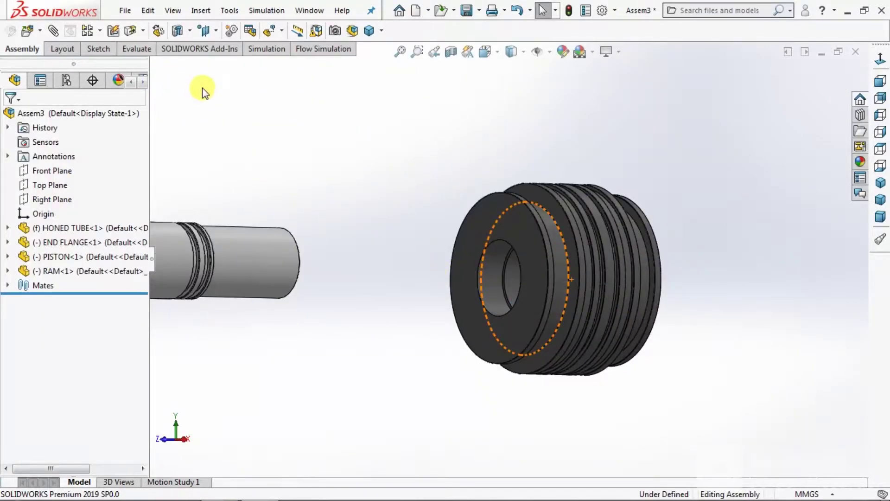
pyautogui.click(53, 31)
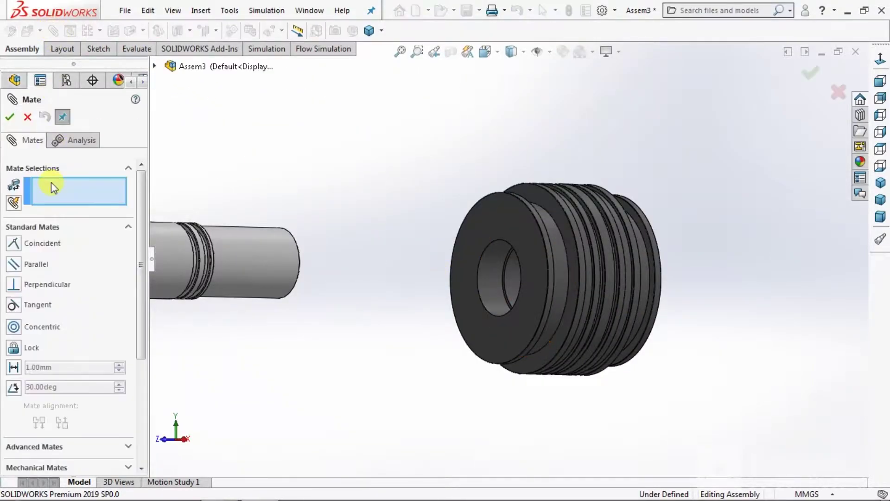
pyautogui.click(14, 242)
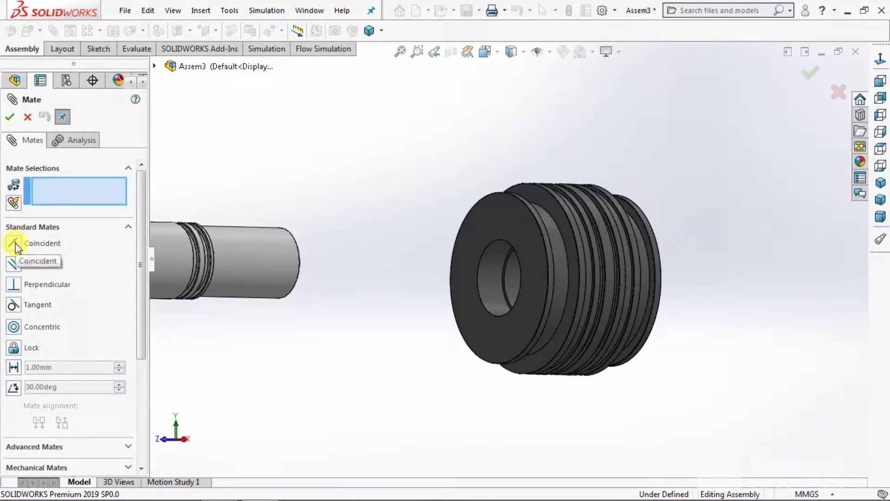
pyautogui.click(14, 326)
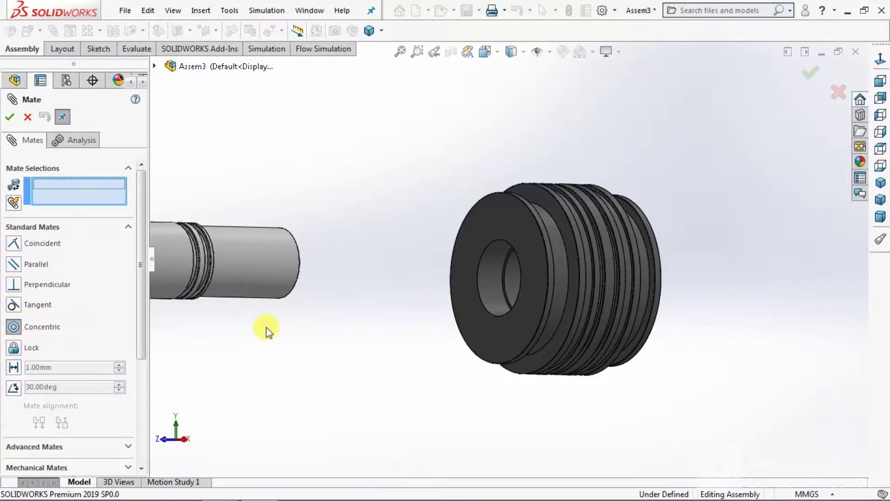
pyautogui.click(486, 282)
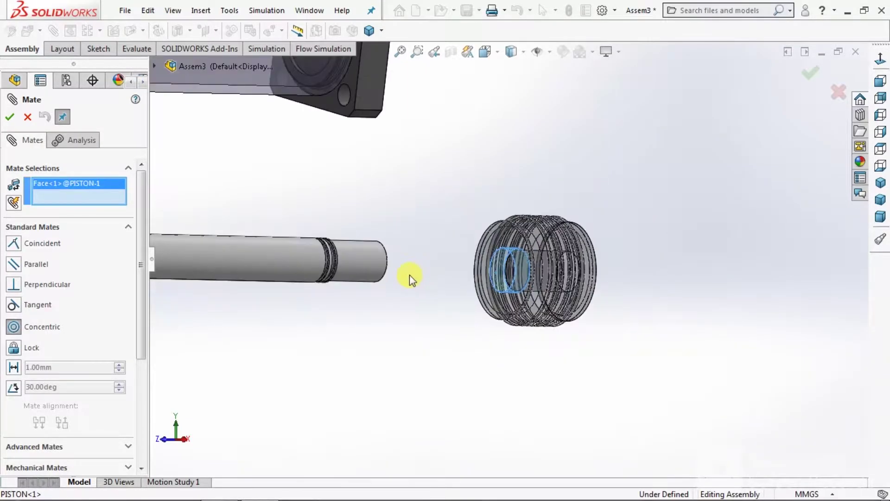
pyautogui.click(356, 260)
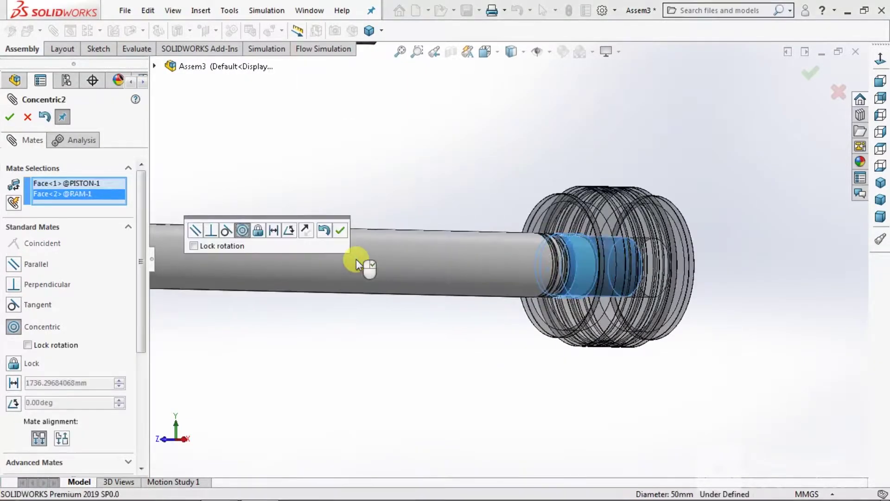
pyautogui.click(341, 230)
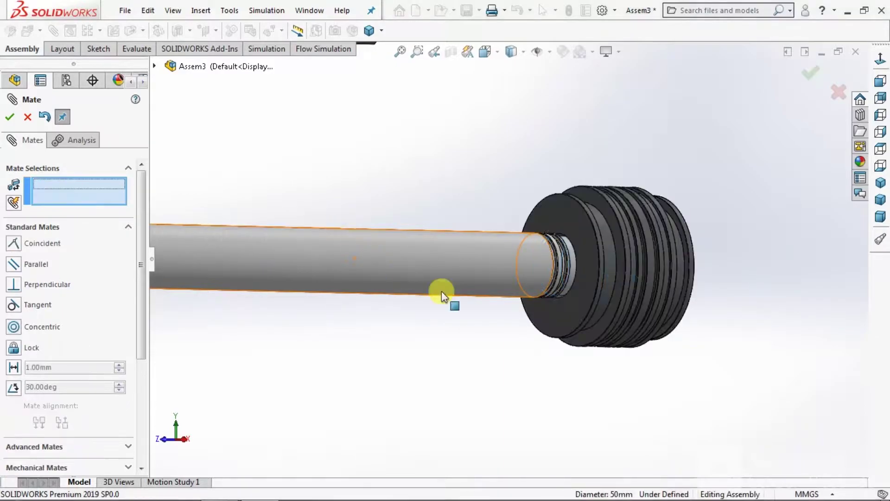
# - Add a coincident mate between the piston's flat face on the ram side and the ram's shoulder face, and finish mating
pyautogui.scroll(-5, 580, 269)
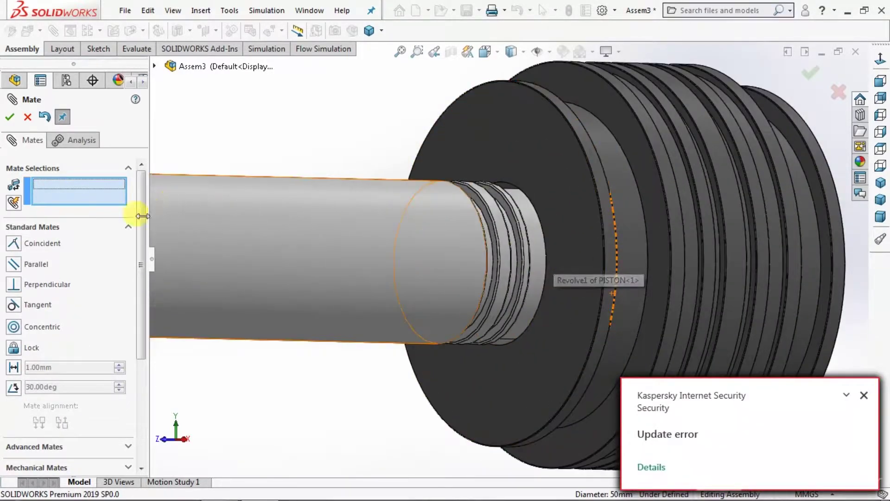
pyautogui.click(16, 243)
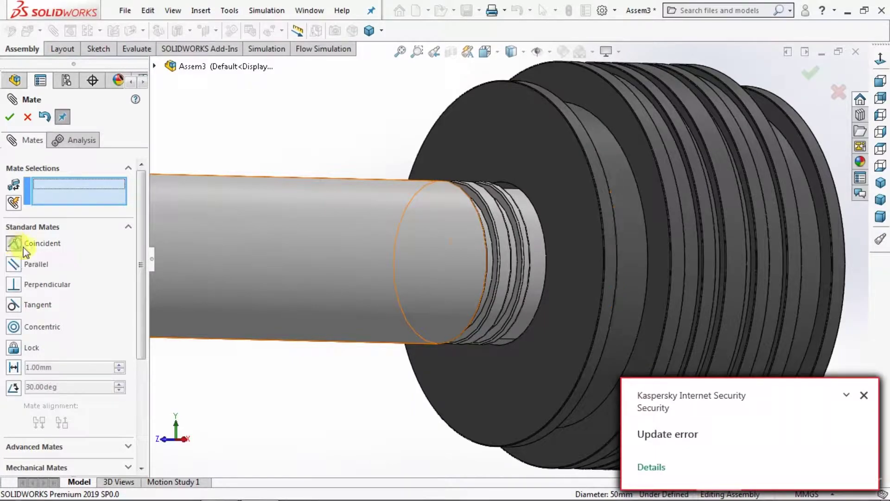
pyautogui.click(540, 358)
pyautogui.moveTo(556, 326); pyautogui.dragTo(468, 370, button='middle')
pyautogui.scroll(-5, 468, 370)
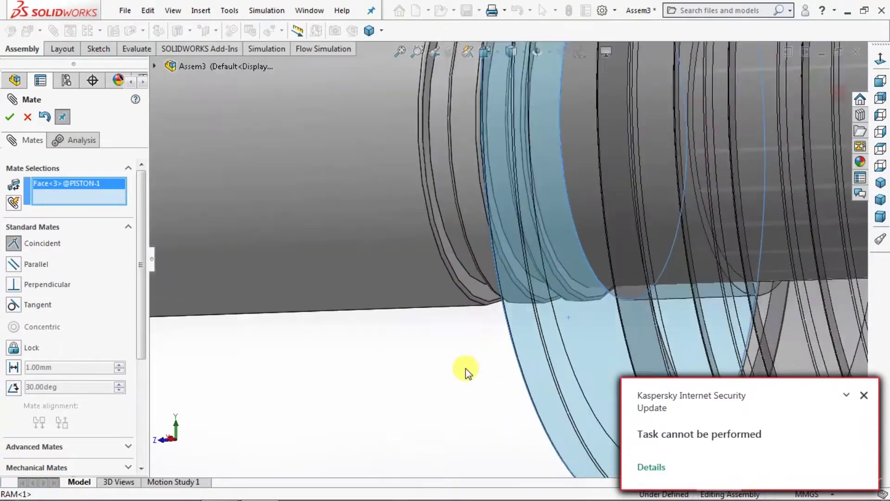
pyautogui.click(478, 293)
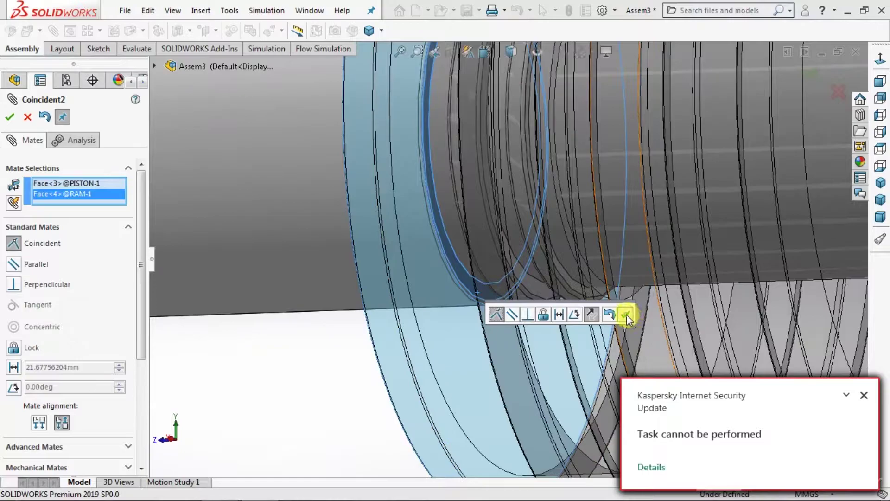
pyautogui.click(627, 315)
pyautogui.click(864, 395)
pyautogui.scroll(4, 407, 286)
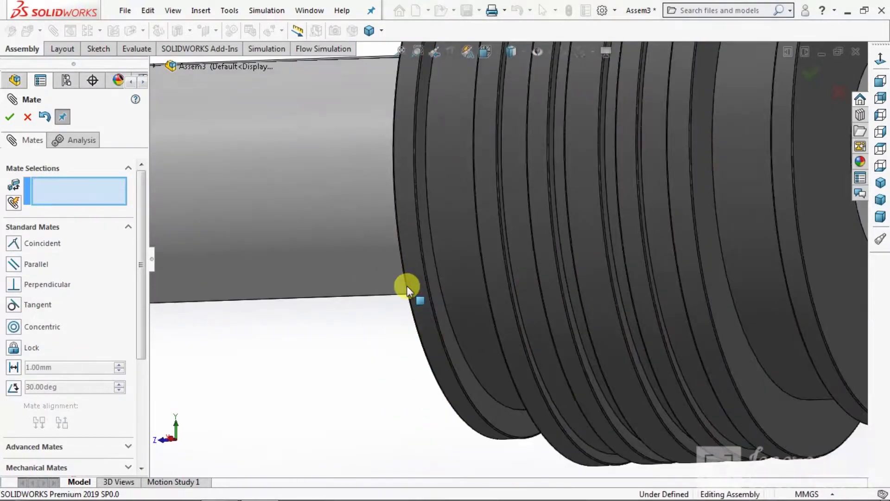
pyautogui.click(15, 120)
# - Move the joined ram and piston in front of the honed tube's open end, with the piston facing the tube
pyautogui.scroll(5, 330, 171)
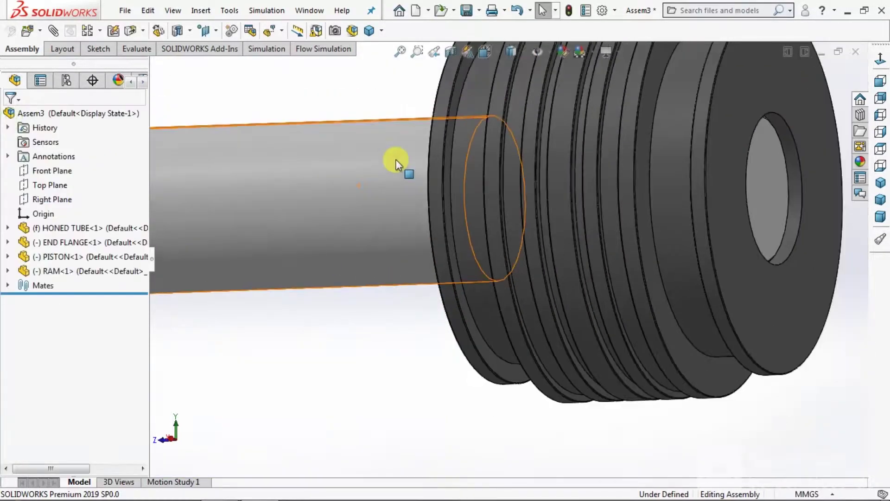
pyautogui.moveTo(444, 250); pyautogui.dragTo(507, 318, button='middle')
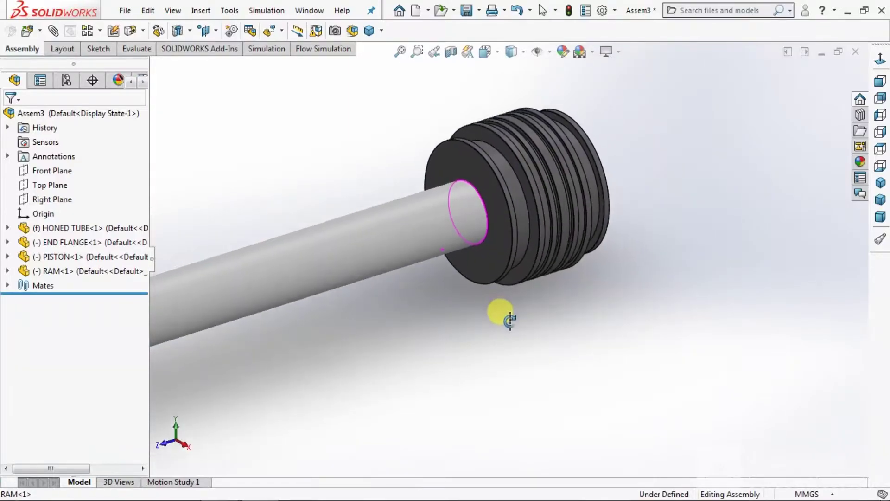
pyautogui.scroll(3, 555, 300)
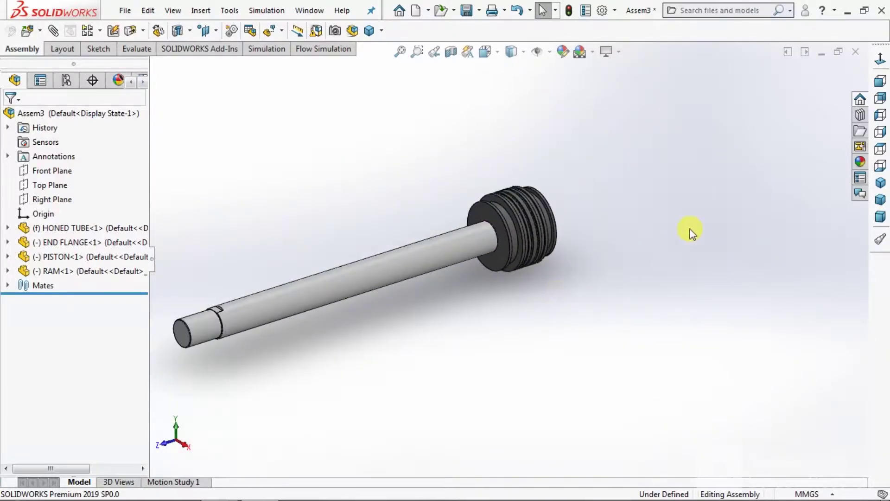
pyautogui.scroll(6, 691, 232)
pyautogui.scroll(-3, 478, 179)
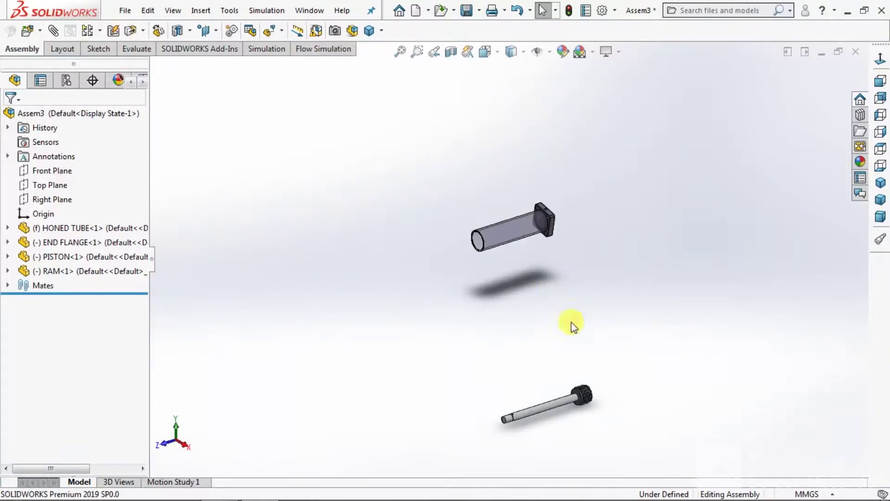
pyautogui.moveTo(571, 408); pyautogui.dragTo(397, 213)
pyautogui.click(492, 306)
pyautogui.scroll(-5, 425, 190)
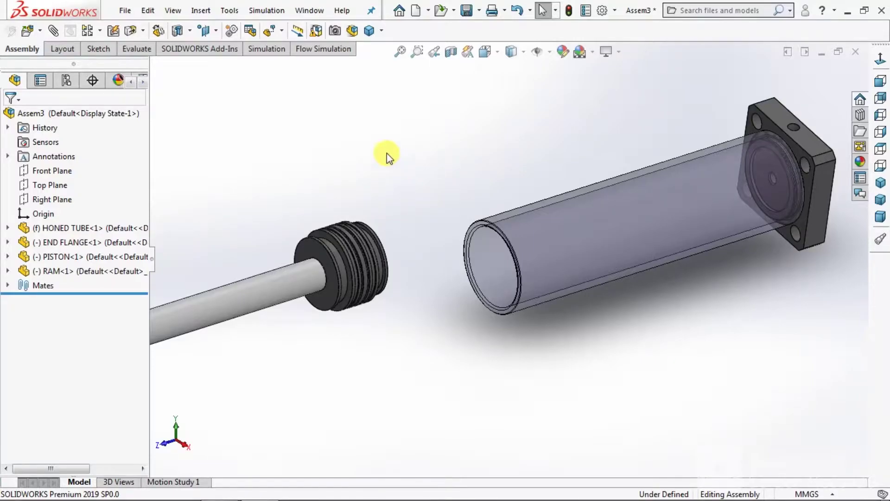
# - Add a concentric mate between the honed tube's inner cylindrical face and the piston's outer cylindrical face
pyautogui.click(54, 31)
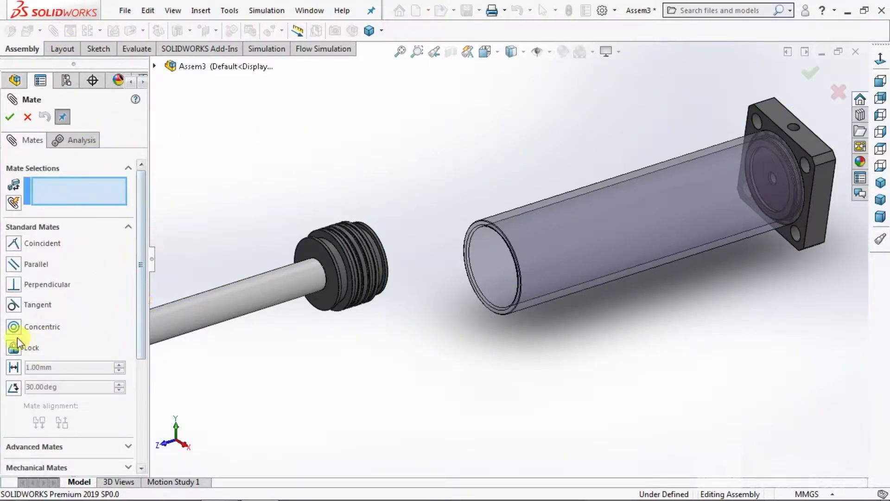
pyautogui.click(14, 327)
pyautogui.scroll(-2, 414, 341)
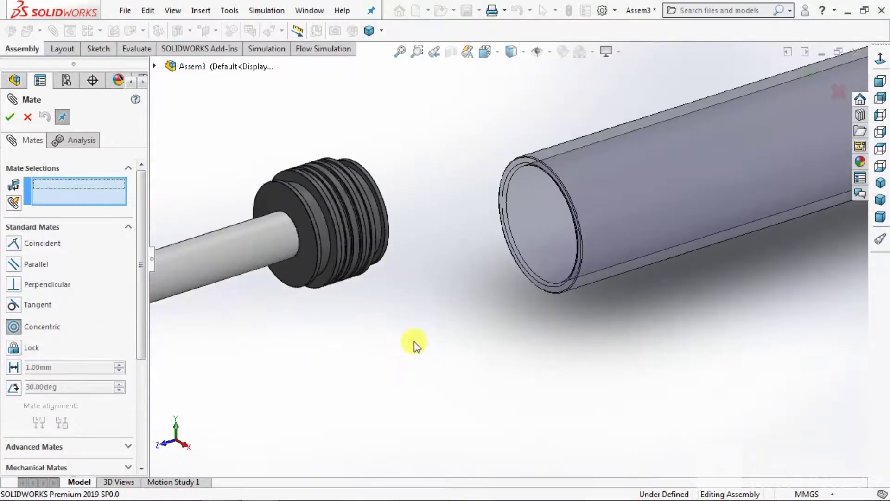
pyautogui.click(533, 241)
pyautogui.scroll(-6, 399, 214)
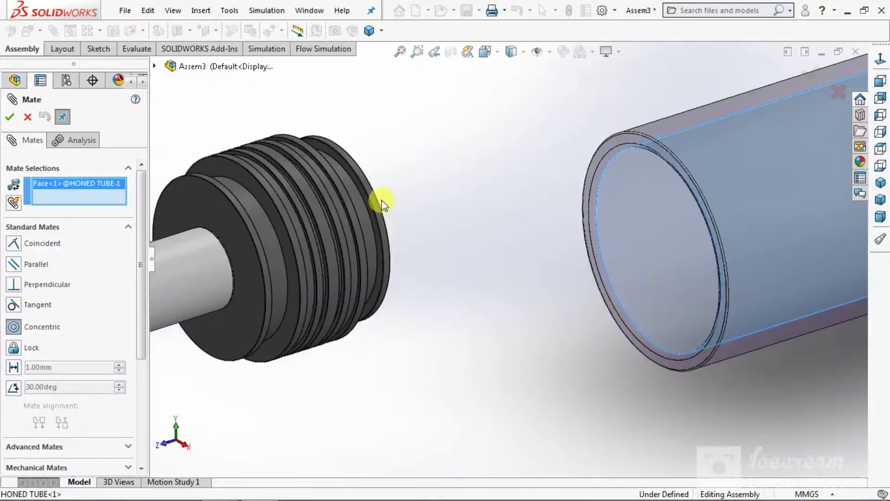
pyautogui.click(300, 217)
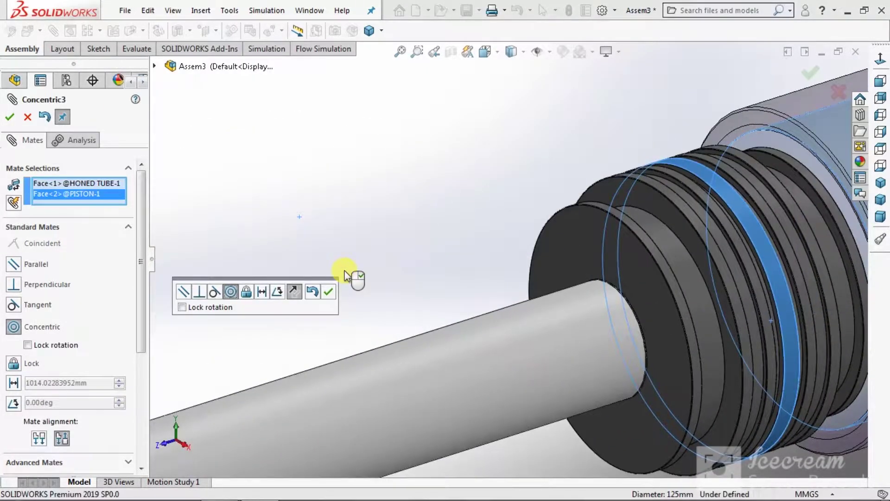
pyautogui.click(328, 291)
# - Slide the ram along its axis so that the piston sits inside the honed tube, short of the end flange
pyautogui.scroll(5, 377, 189)
pyautogui.scroll(3, 382, 180)
pyautogui.scroll(-4, 537, 219)
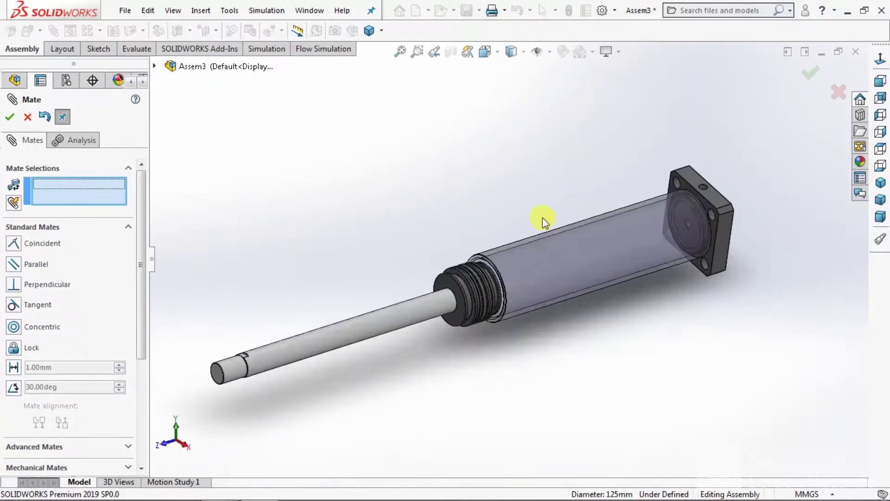
pyautogui.scroll(2, 487, 218)
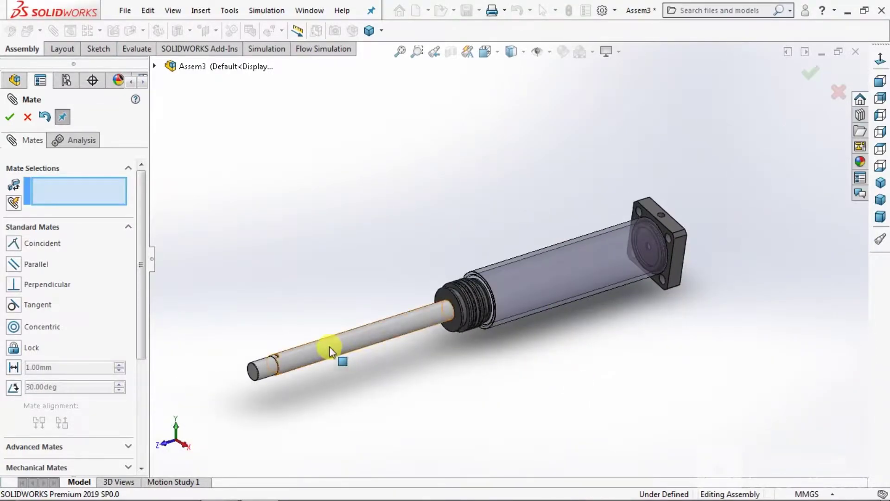
pyautogui.moveTo(328, 350); pyautogui.dragTo(493, 355)
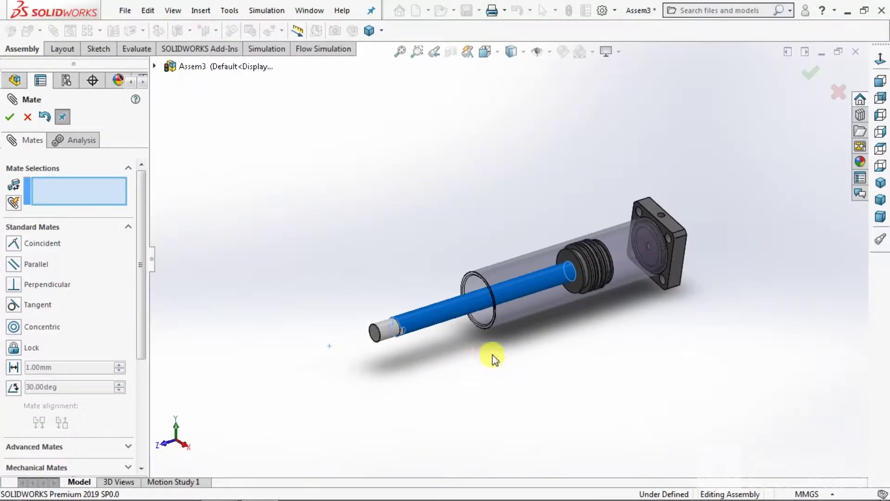
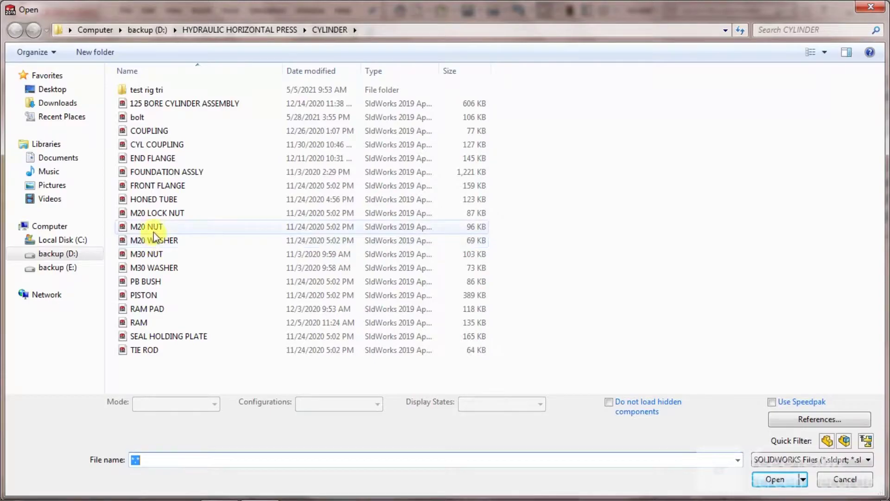
# - Choose the existing FRONT FLANGE, SEAL HOLDING PLATE and PB BUSH parts together for insertion into the assembly
pyautogui.click(154, 187)
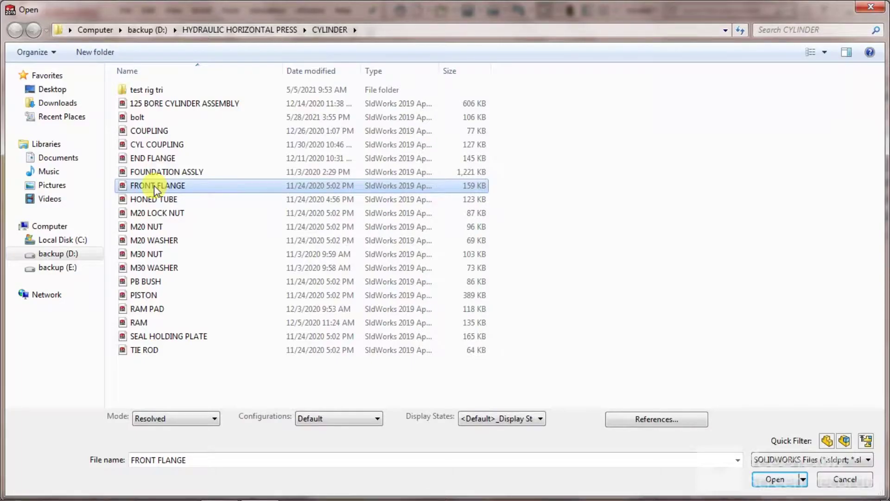
pyautogui.keyDown('ctrl'); pyautogui.click(181, 336); pyautogui.keyUp('ctrl')
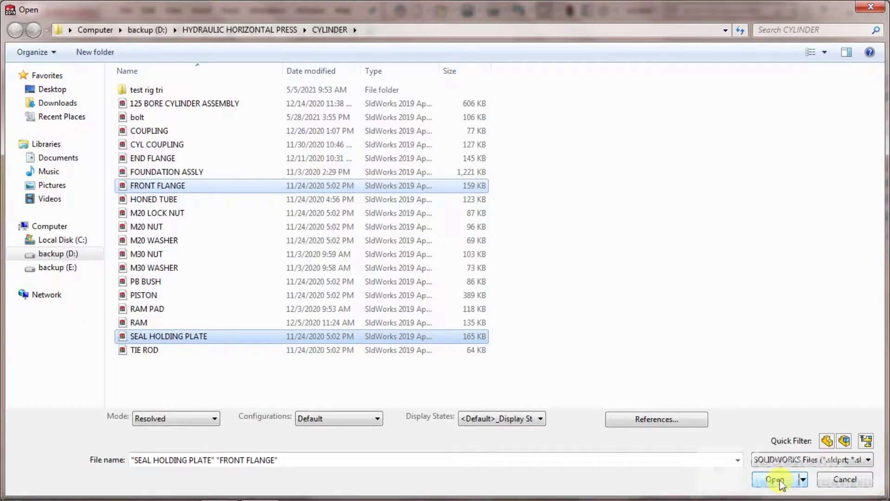
pyautogui.keyDown('ctrl'); pyautogui.click(148, 281); pyautogui.keyUp('ctrl')
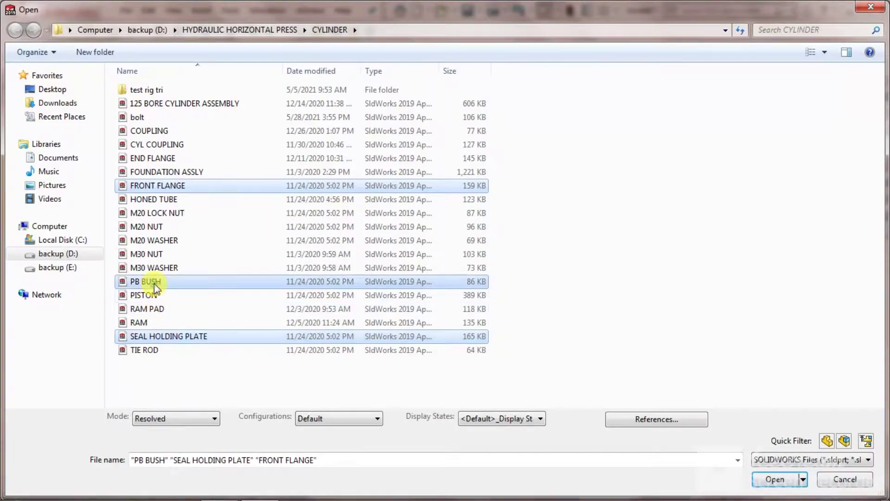
pyautogui.click(775, 481)
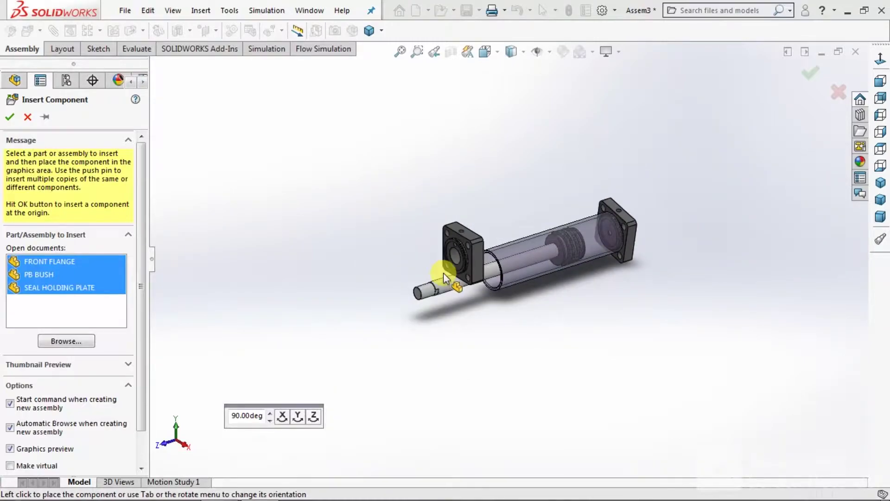
# - Rotate the front flange about the Y axis so its round boss faces the tube, and place it below the cylinder
pyautogui.scroll(-3, 443, 273)
pyautogui.scroll(3, 469, 334)
pyautogui.scroll(2, 436, 320)
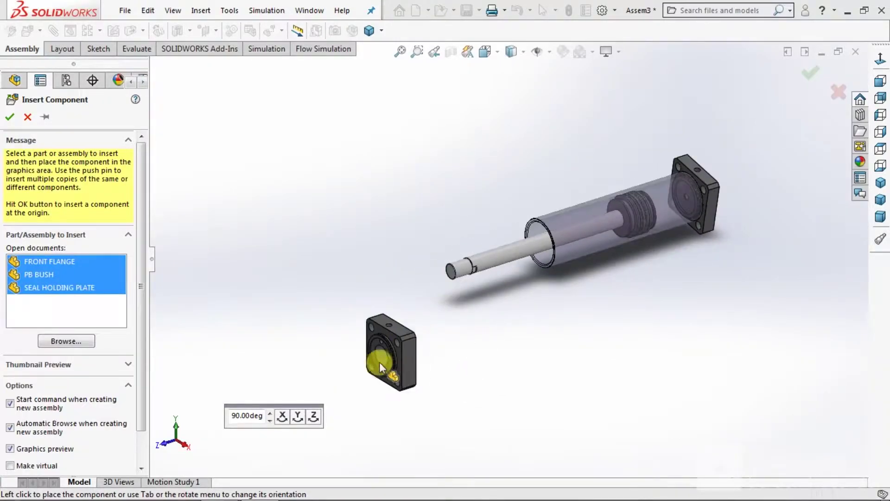
pyautogui.scroll(-2, 325, 397)
pyautogui.click(298, 417)
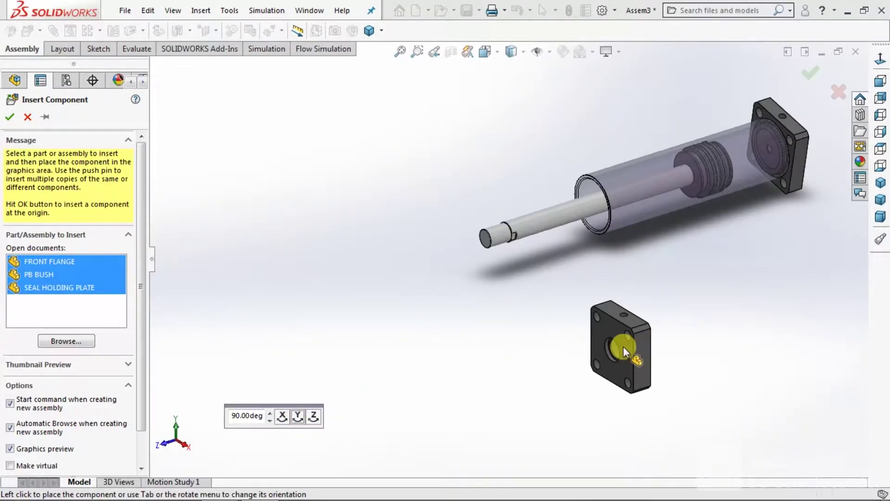
pyautogui.click(623, 347)
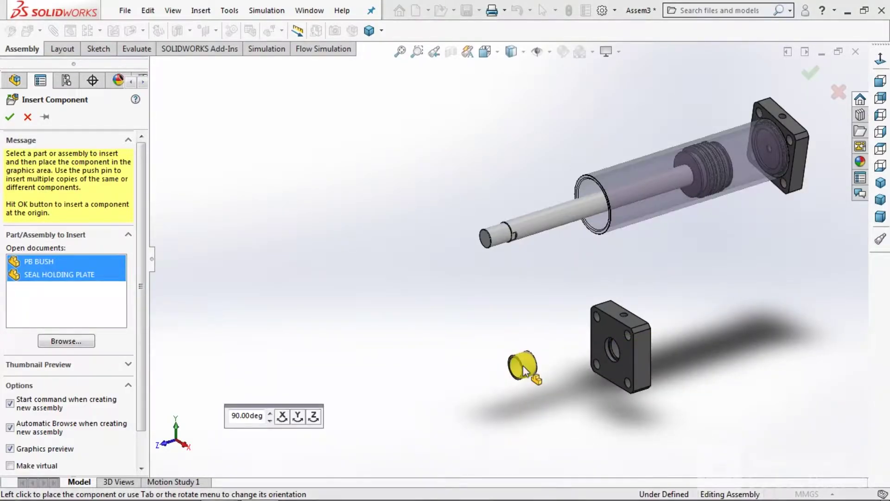
# - Place the PB bush in front of the front flange and the seal holding plate in front of the bush
pyautogui.scroll(-2, 524, 367)
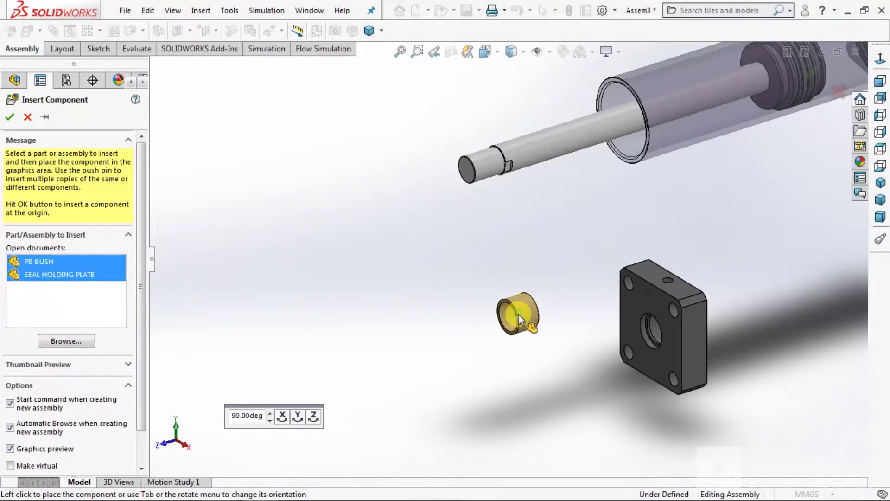
pyautogui.click(519, 314)
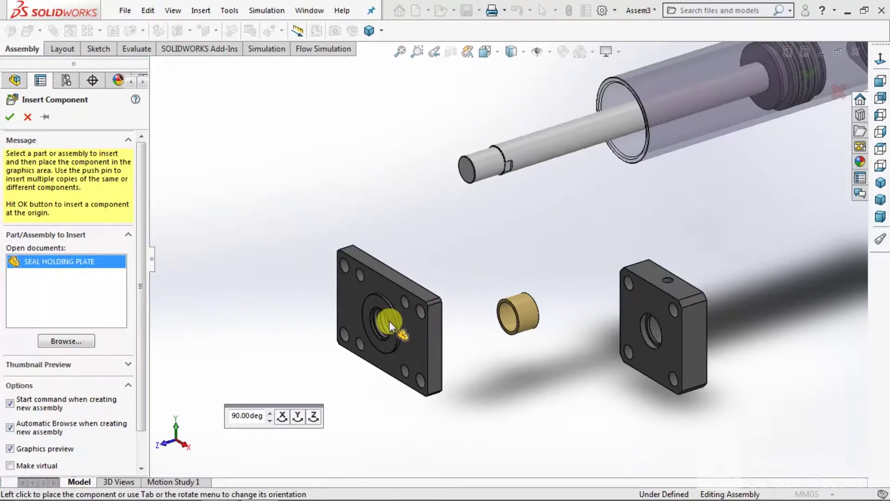
pyautogui.click(388, 321)
pyautogui.scroll(1, 547, 335)
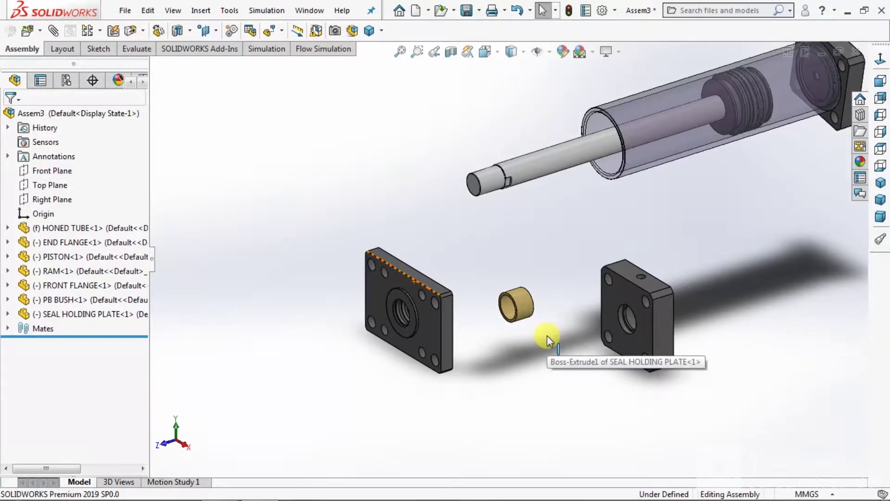
# - Move the PB bush to the other side of the front flange, facing the flange's round boss
pyautogui.scroll(2, 547, 336)
pyautogui.moveTo(600, 322); pyautogui.dragTo(541, 325, button='middle')
pyautogui.scroll(-3, 569, 291)
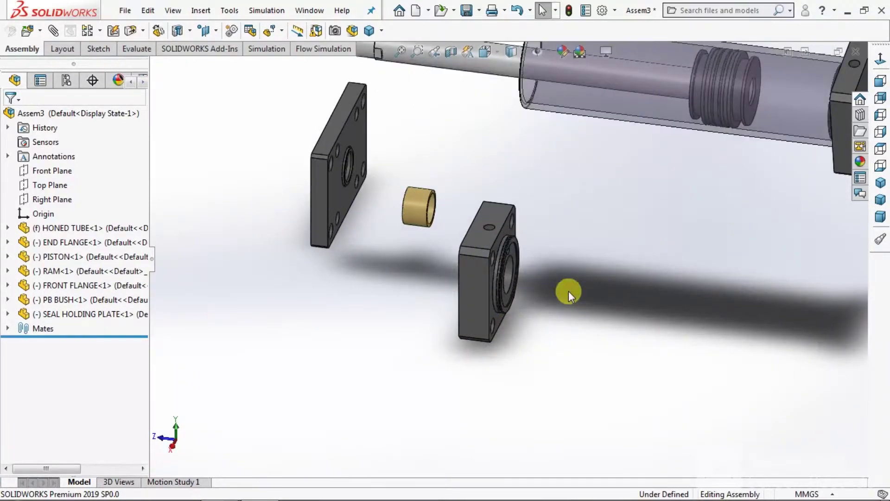
pyautogui.scroll(-2, 568, 291)
pyautogui.moveTo(341, 185); pyautogui.dragTo(593, 234)
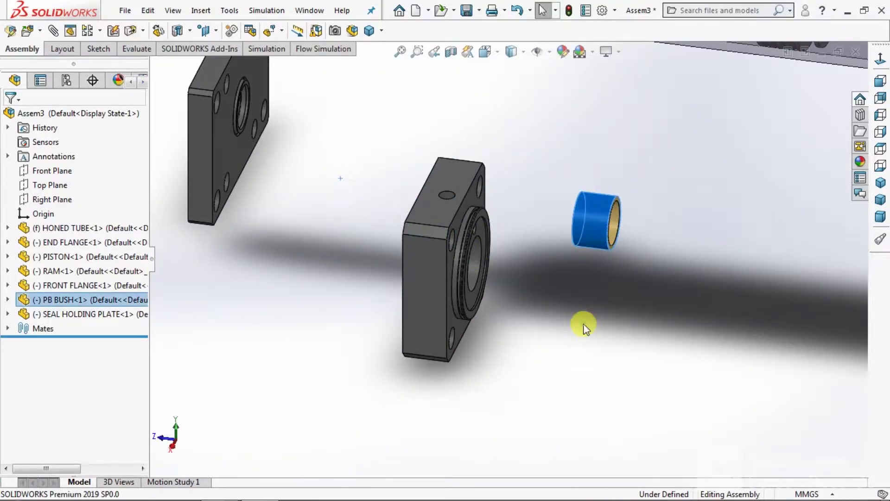
pyautogui.click(586, 327)
pyautogui.scroll(-4, 602, 184)
pyautogui.scroll(4, 657, 196)
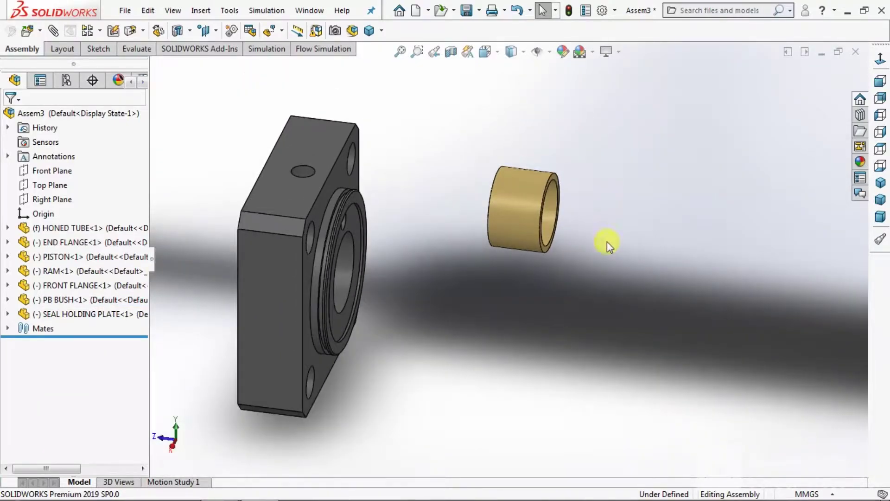
pyautogui.scroll(-2, 599, 294)
pyautogui.scroll(3, 452, 243)
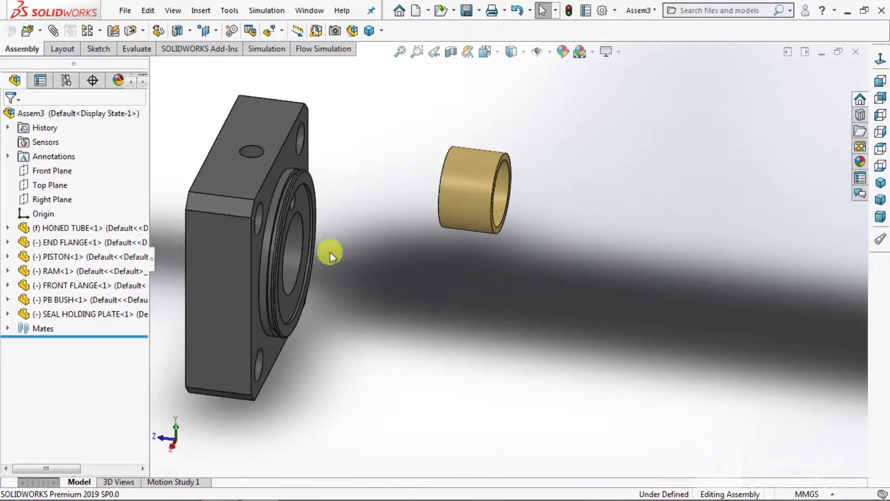
# - Add a concentric mate between the PB bush's outer cylindrical face and the front flange's central bore
pyautogui.click(54, 32)
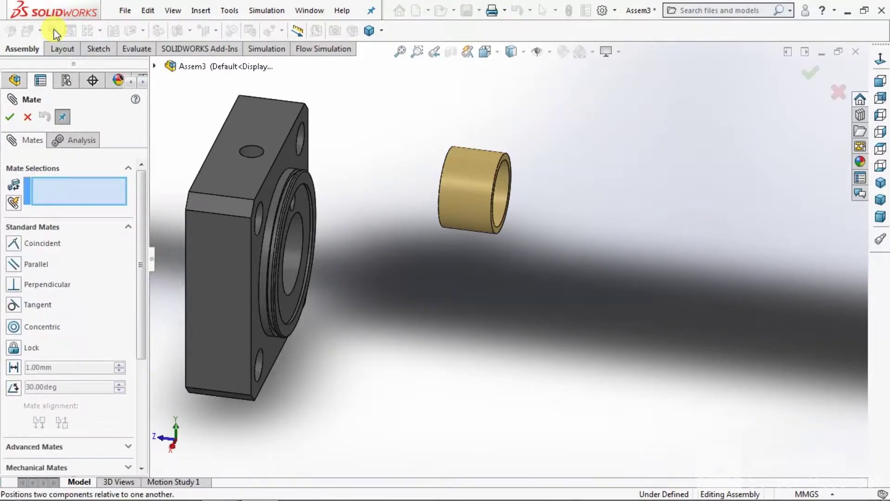
pyautogui.click(14, 327)
pyautogui.scroll(-2, 418, 287)
pyautogui.click(476, 213)
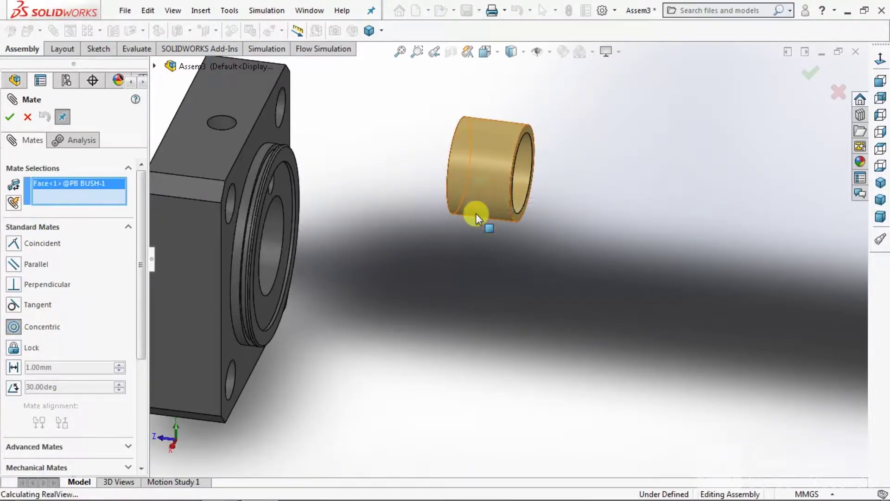
pyautogui.scroll(3, 371, 260)
pyautogui.scroll(-2, 360, 236)
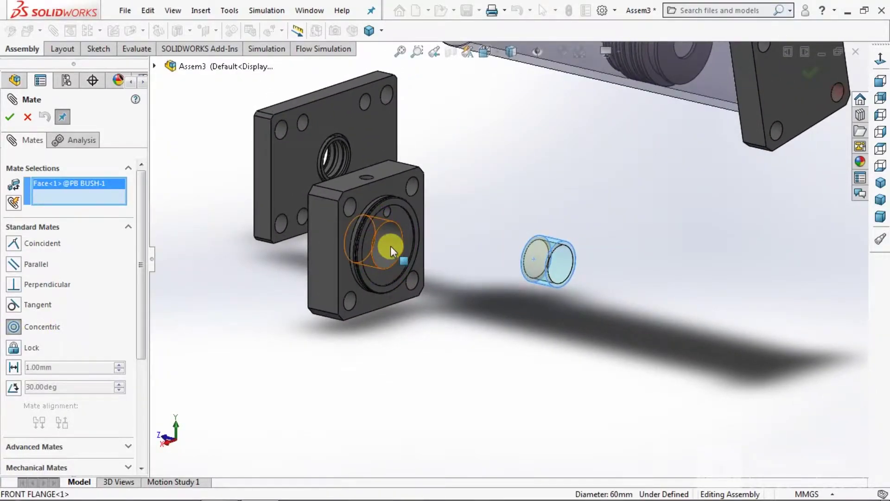
pyautogui.click(390, 246)
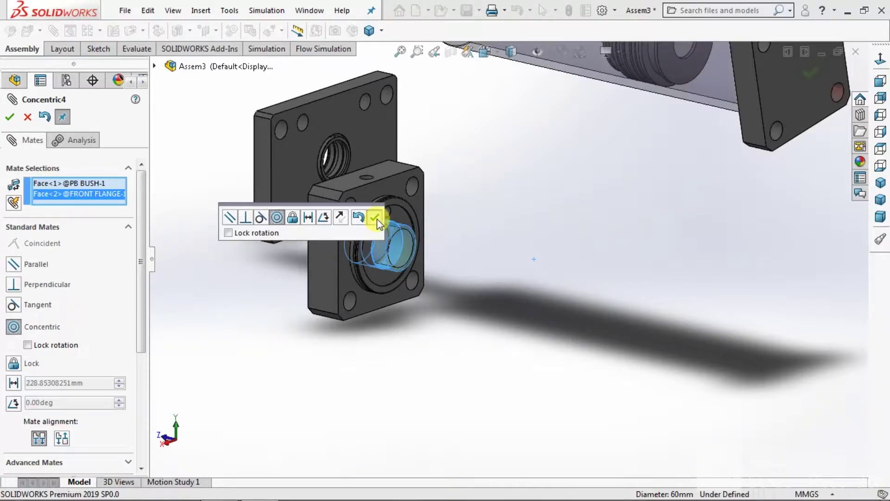
pyautogui.click(377, 219)
# - Add a coincident mate between the PB bush's end face and the recessed flat face inside the front flange's boss
pyautogui.scroll(-4, 411, 224)
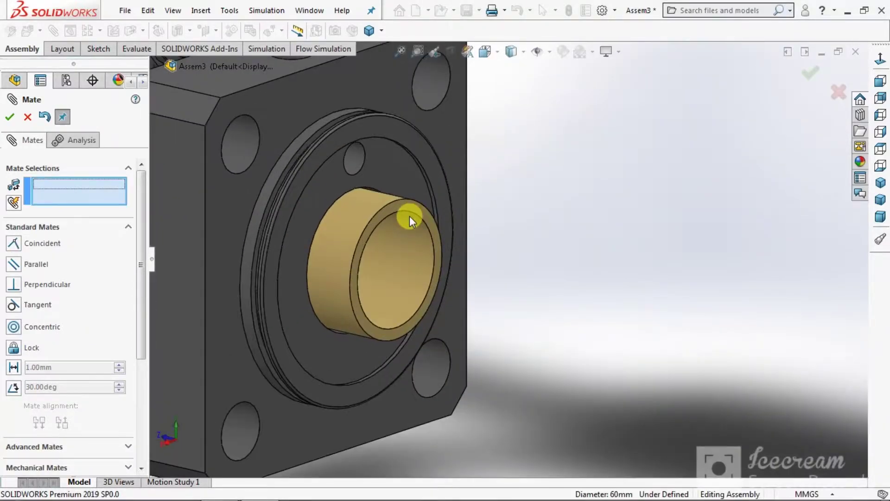
pyautogui.click(12, 243)
pyautogui.click(406, 205)
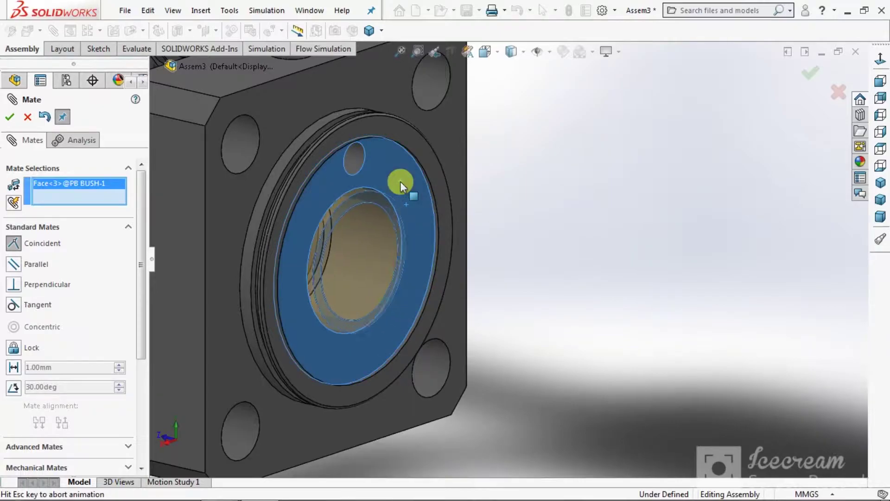
pyautogui.click(400, 182)
pyautogui.click(383, 149)
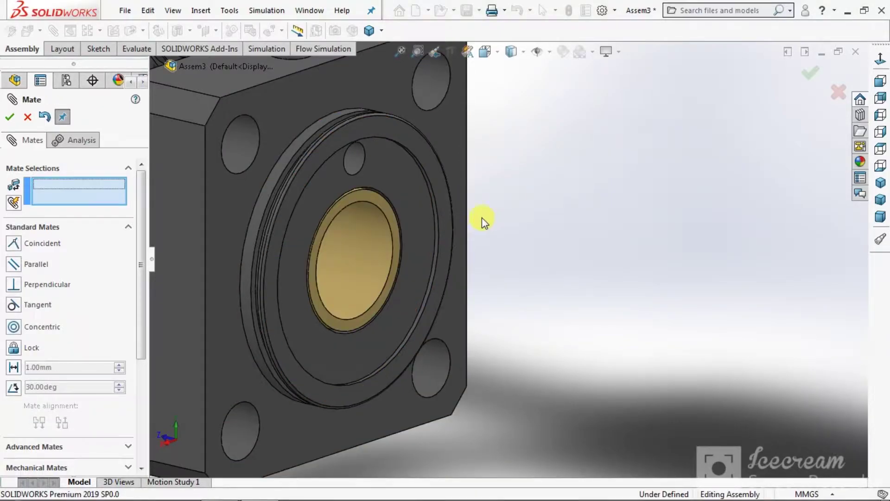
# - Add a concentric mate between the cylindrical face of the seal holding plate's rear spigot and the front flange's central bore
pyautogui.scroll(5, 483, 218)
pyautogui.scroll(-1, 472, 228)
pyautogui.moveTo(472, 228); pyautogui.dragTo(577, 198, button='middle')
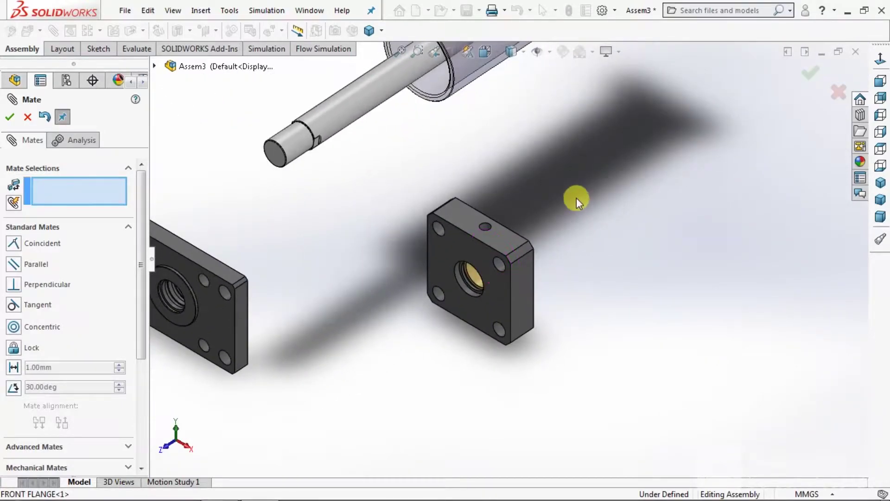
pyautogui.scroll(5, 576, 195)
pyautogui.scroll(-5, 433, 299)
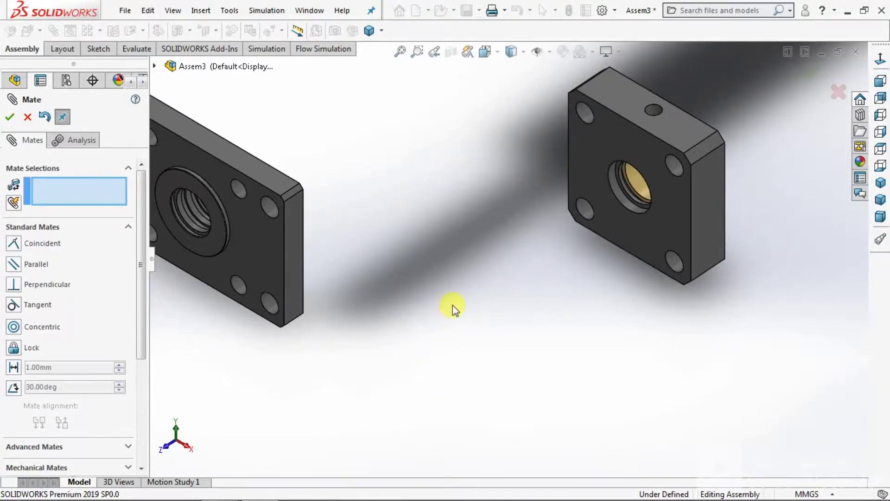
pyautogui.scroll(3, 453, 307)
pyautogui.scroll(-2, 440, 260)
pyautogui.moveTo(439, 261); pyautogui.dragTo(449, 285, button='middle')
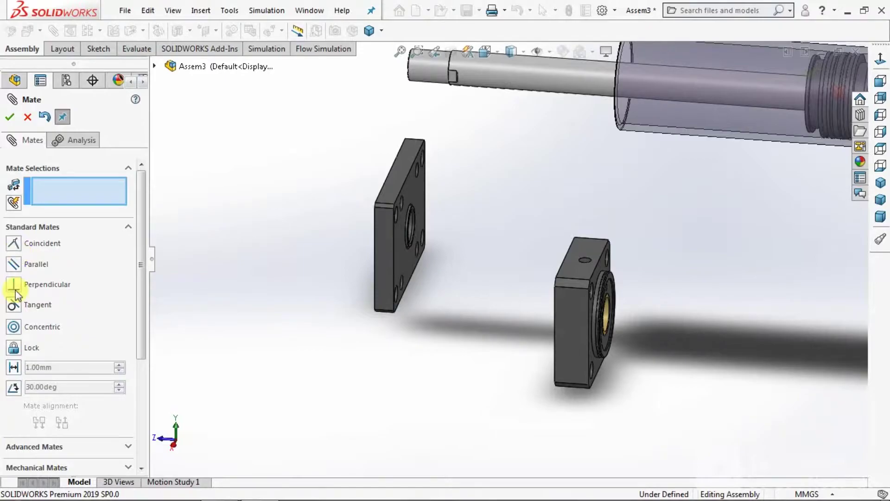
pyautogui.click(14, 327)
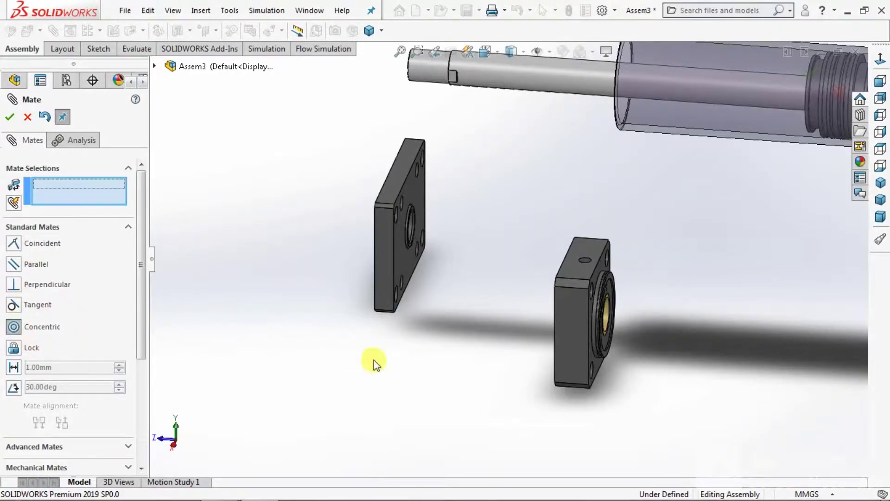
pyautogui.scroll(-10, 435, 282)
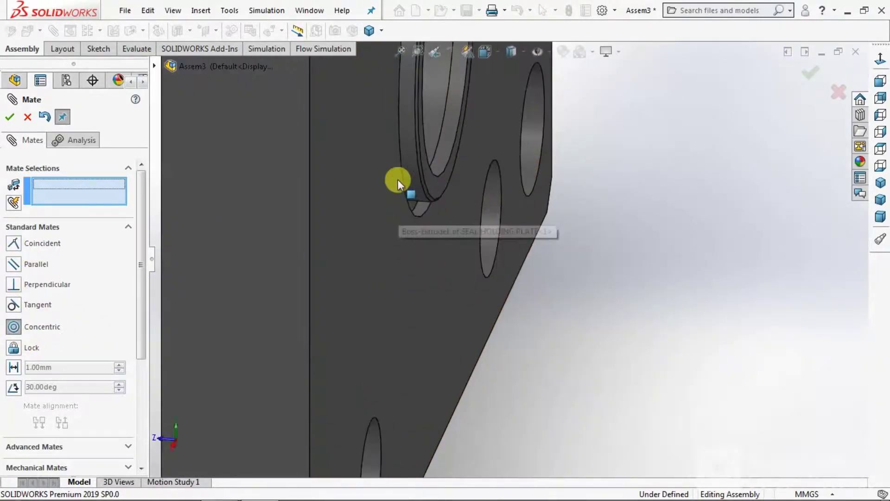
pyautogui.click(407, 185)
pyautogui.scroll(10, 431, 213)
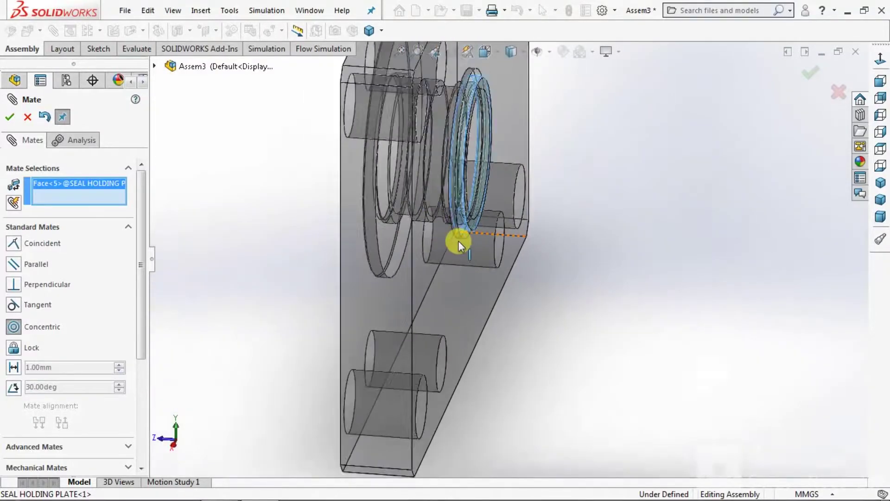
pyautogui.scroll(3, 496, 297)
pyautogui.moveTo(547, 334); pyautogui.dragTo(576, 342, button='middle')
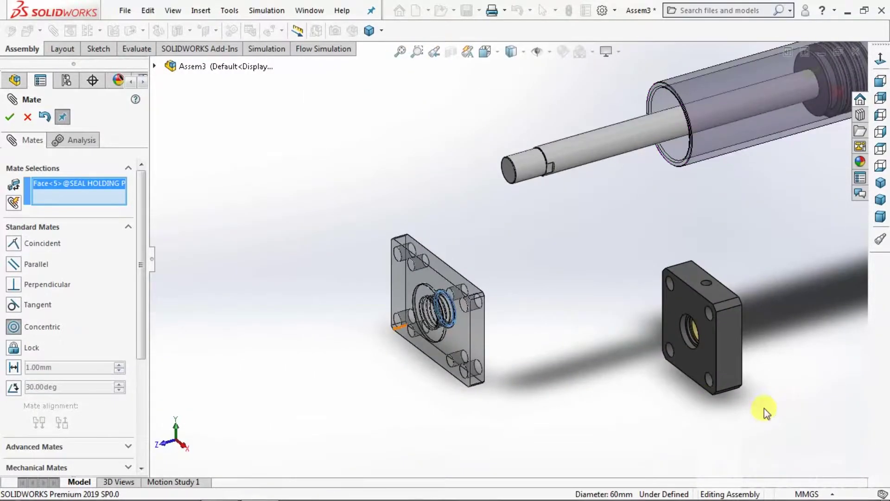
pyautogui.scroll(-10, 563, 307)
pyautogui.click(455, 152)
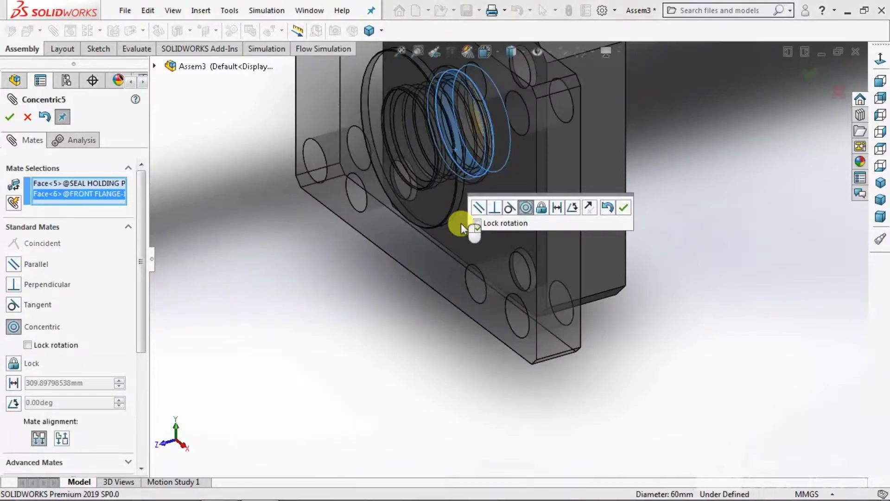
pyautogui.click(623, 208)
# - Pull the seal holding plate off the front flange along its axis, and make its rear flat face coincident with the flange's outer flat face
pyautogui.scroll(6, 602, 299)
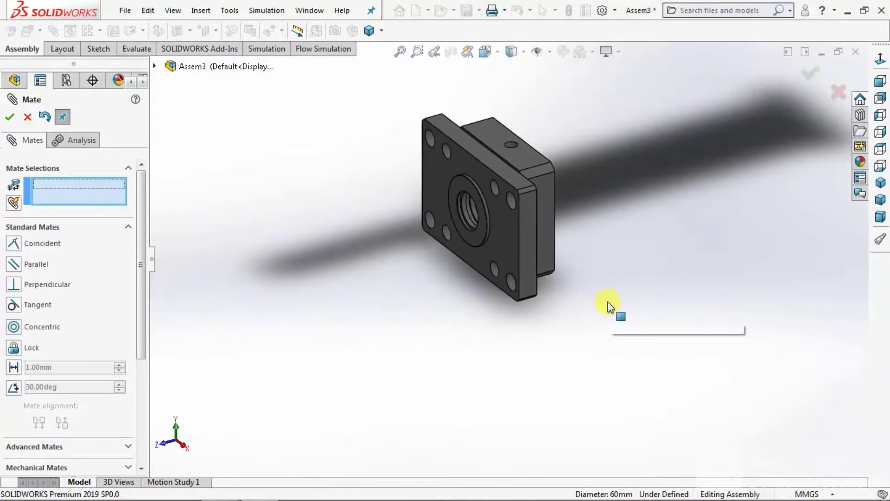
pyautogui.moveTo(516, 260); pyautogui.dragTo(414, 303)
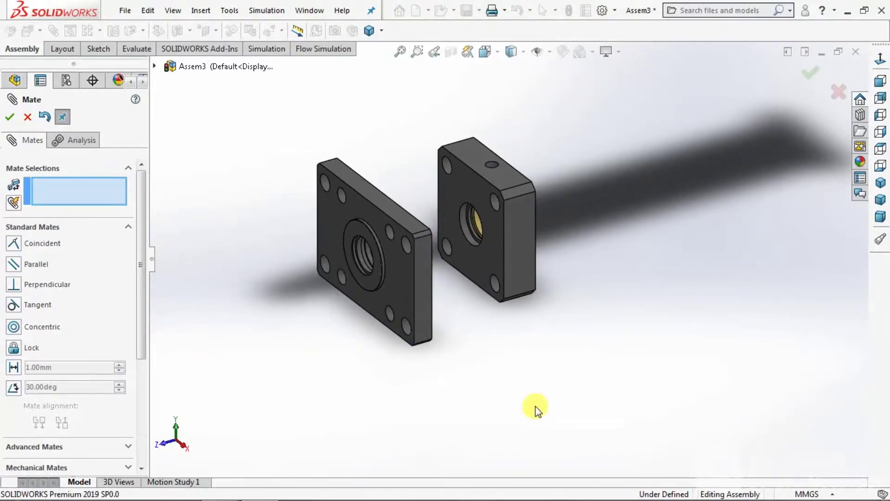
pyautogui.moveTo(576, 332); pyautogui.dragTo(522, 325, button='middle')
pyautogui.click(13, 244)
pyautogui.scroll(-3, 444, 235)
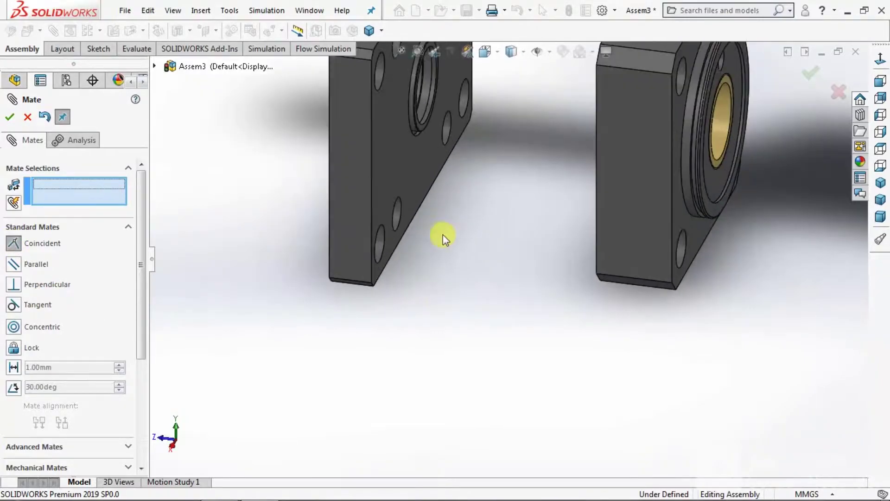
pyautogui.click(421, 199)
pyautogui.scroll(3, 432, 214)
pyautogui.moveTo(441, 230); pyautogui.dragTo(513, 256, button='middle')
pyautogui.scroll(-3, 551, 205)
pyautogui.click(566, 157)
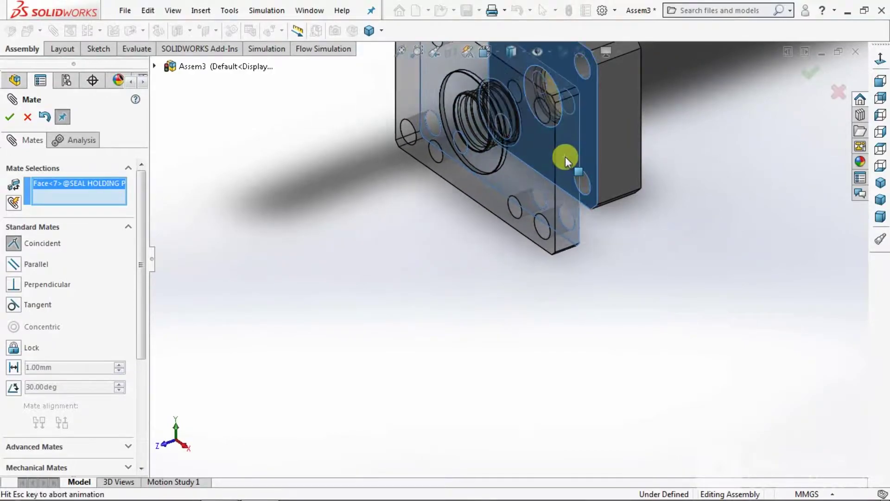
pyautogui.click(712, 128)
pyautogui.scroll(3, 533, 246)
pyautogui.moveTo(532, 246); pyautogui.dragTo(547, 255, button='middle')
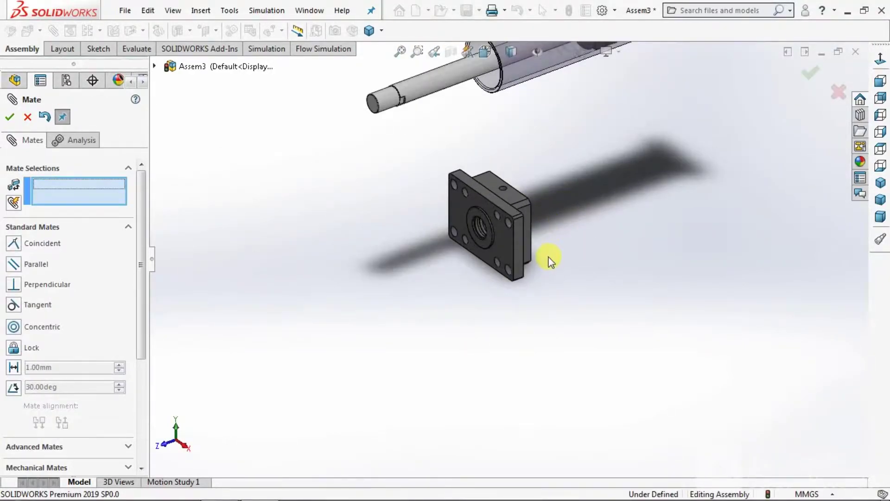
pyautogui.scroll(-3, 455, 159)
pyautogui.scroll(2, 526, 241)
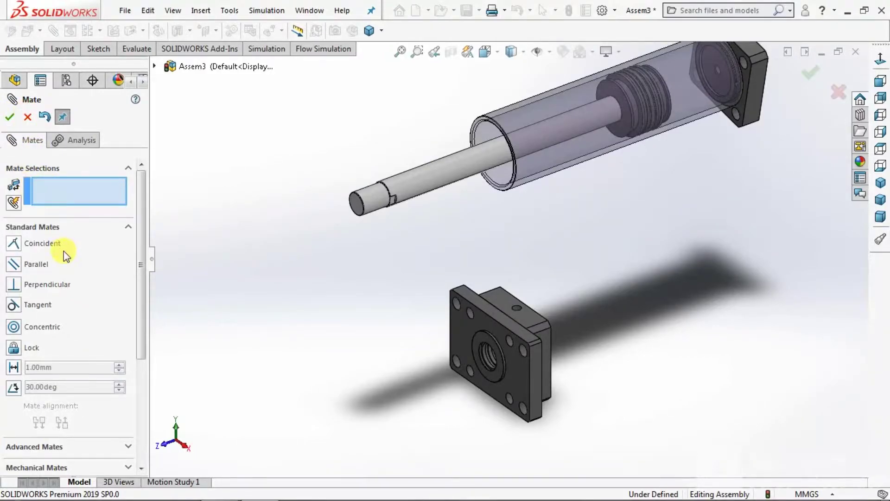
# - Add a concentric mate between the ram's cylindrical rod face and the central bore of the seal holding plate on the front flange
pyautogui.click(15, 327)
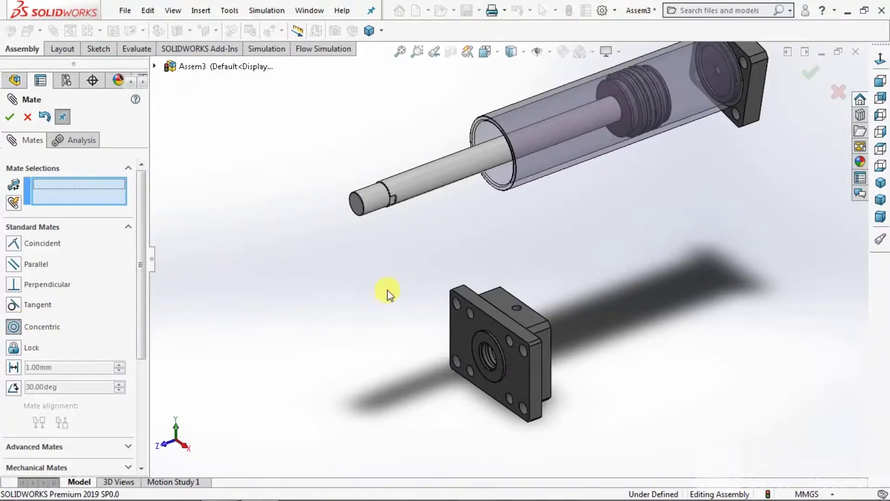
pyautogui.click(438, 177)
pyautogui.scroll(-10, 580, 371)
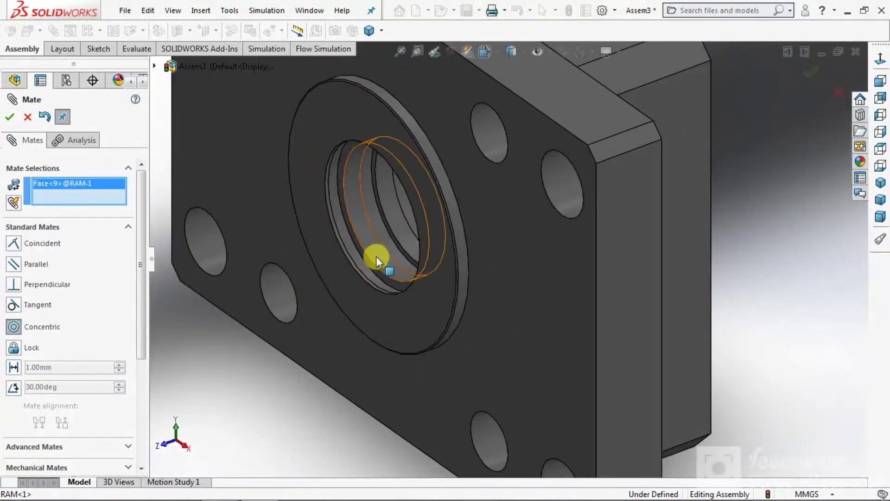
pyautogui.click(377, 258)
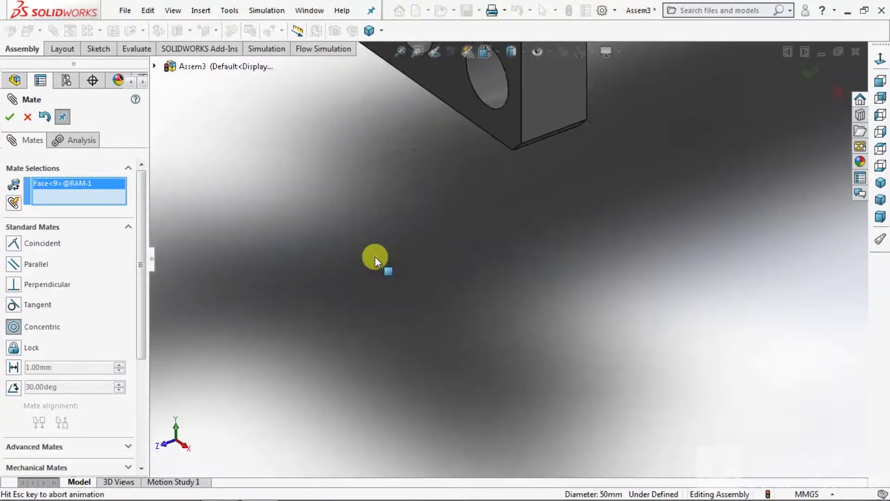
pyautogui.click(374, 293)
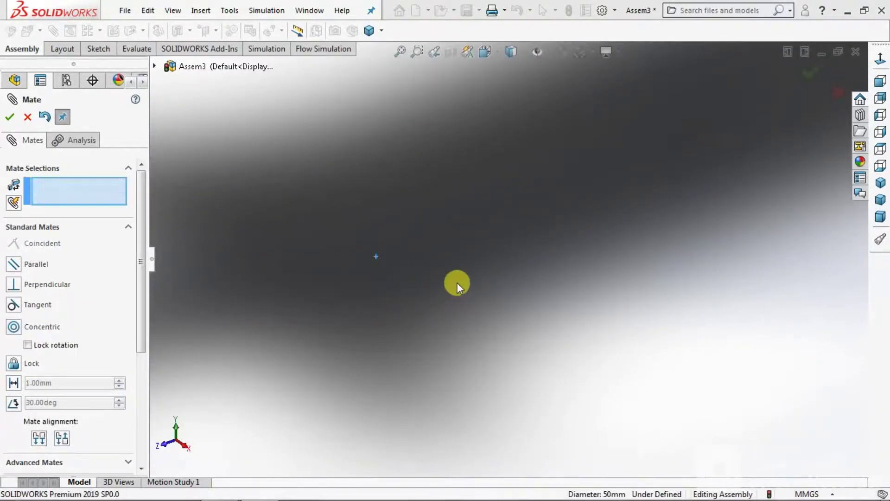
pyautogui.scroll(10, 458, 283)
pyautogui.scroll(3, 527, 204)
pyautogui.scroll(-5, 527, 182)
pyautogui.moveTo(528, 182); pyautogui.dragTo(441, 263, button='middle')
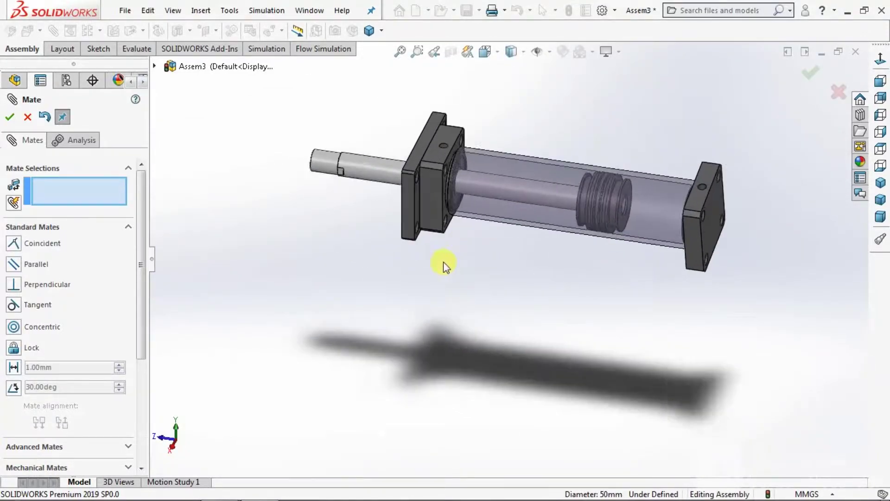
# - Slide the front flange with its bush and seal holding plate outward along the ram, clear of the honed tube
pyautogui.scroll(-5, 416, 358)
pyautogui.scroll(5, 438, 313)
pyautogui.scroll(-5, 471, 272)
pyautogui.scroll(5, 487, 328)
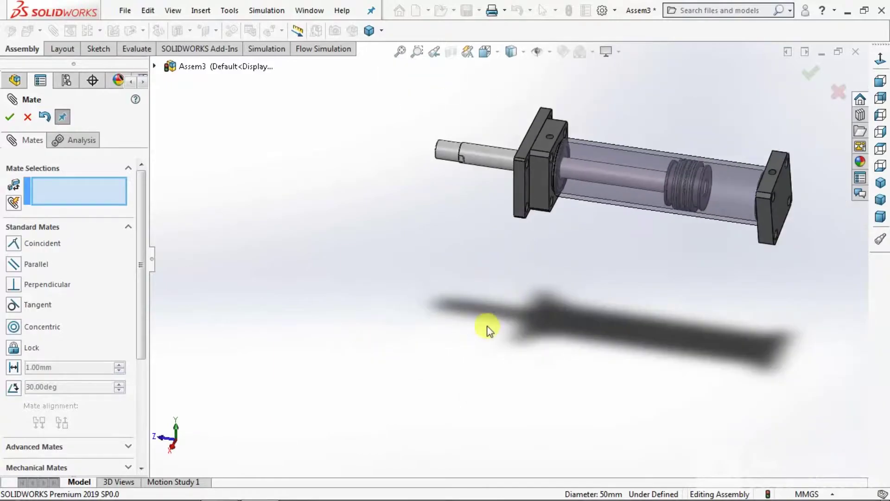
pyautogui.scroll(-4, 613, 123)
pyautogui.moveTo(453, 266); pyautogui.dragTo(343, 266)
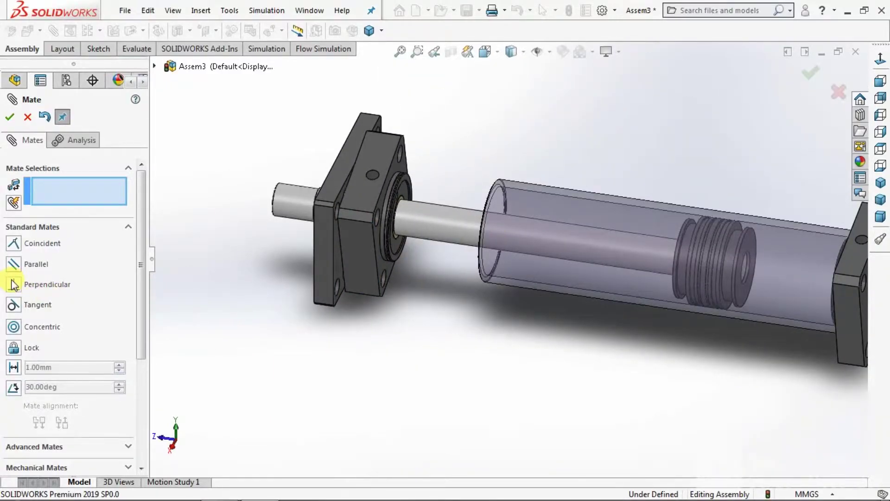
# - Add a coincident mate between the front flange's rear flat face and the open end face of the honed tube
pyautogui.click(14, 243)
pyautogui.scroll(-6, 388, 303)
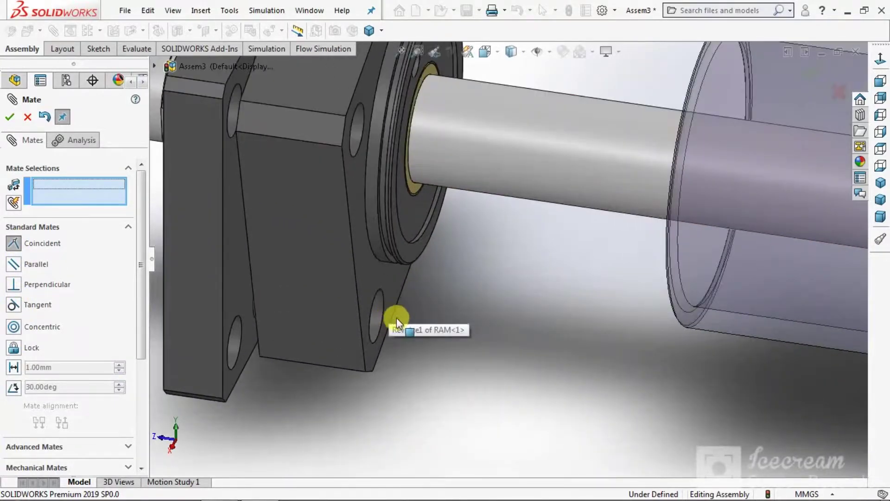
pyautogui.click(376, 277)
pyautogui.scroll(4, 443, 302)
pyautogui.moveTo(444, 302); pyautogui.dragTo(570, 320, button='middle')
pyautogui.scroll(-6, 597, 312)
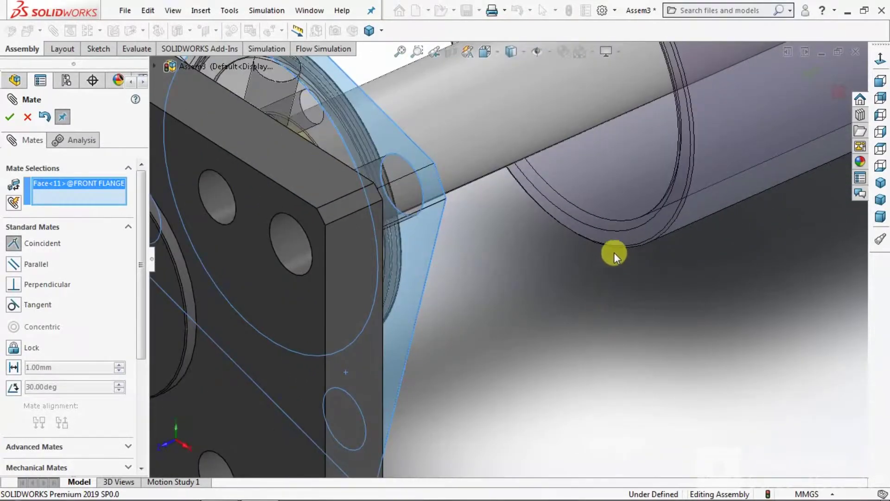
pyautogui.click(623, 237)
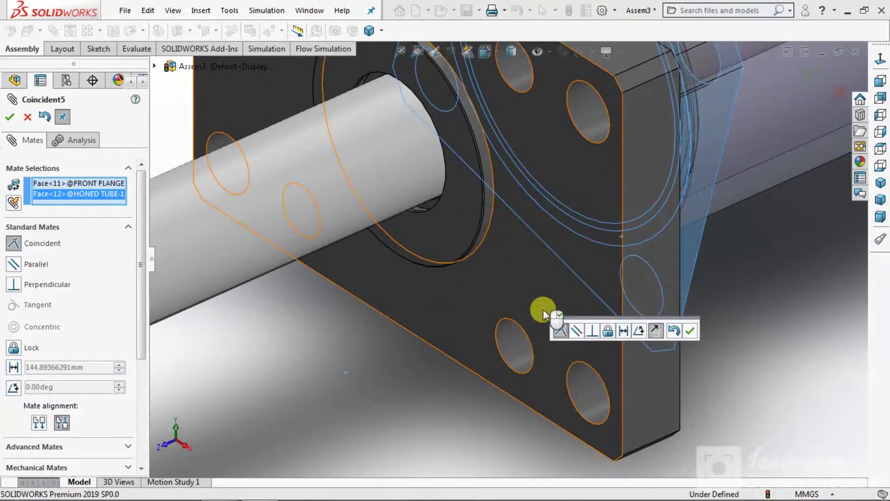
pyautogui.click(691, 333)
pyautogui.scroll(8, 316, 307)
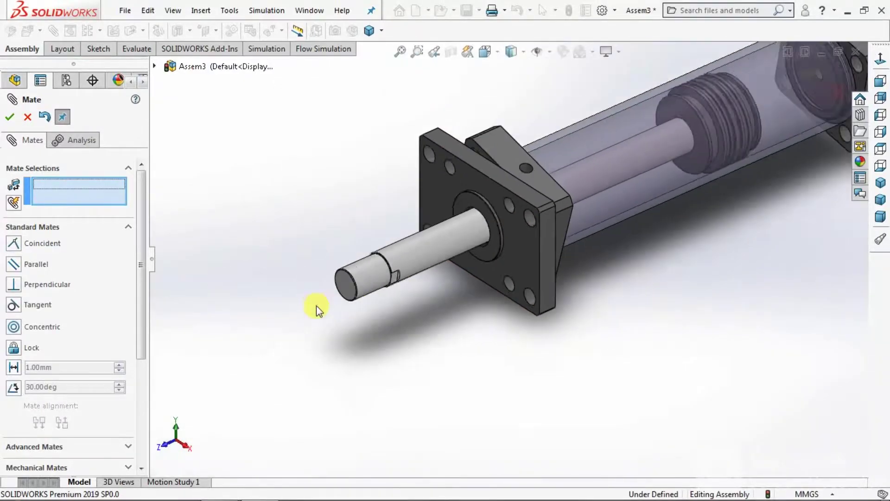
# - Add a parallel mate between the top face of the end flange and the top face of the front flange
pyautogui.scroll(-8, 533, 68)
pyautogui.scroll(4, 454, 174)
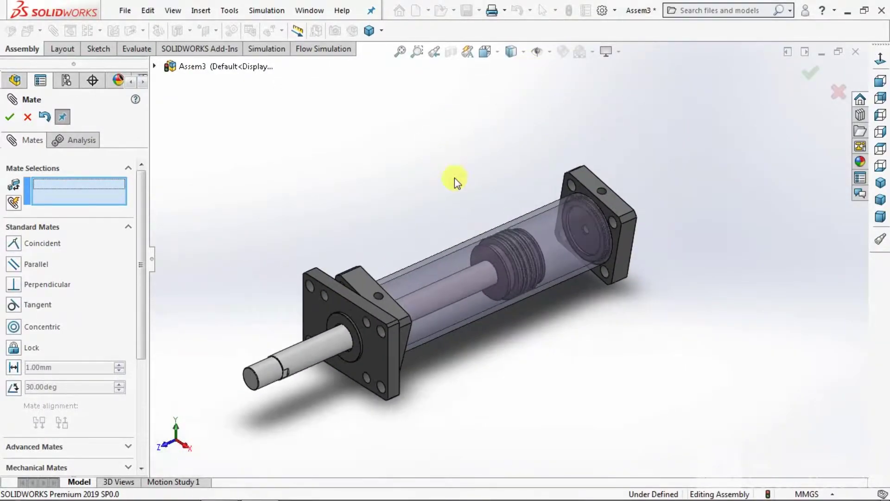
pyautogui.scroll(-5, 497, 333)
pyautogui.scroll(2, 498, 330)
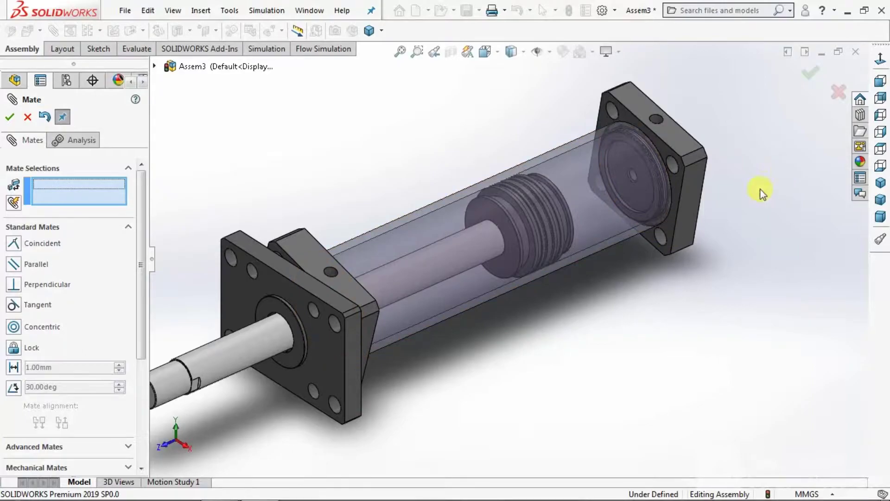
pyautogui.click(15, 265)
pyautogui.click(681, 138)
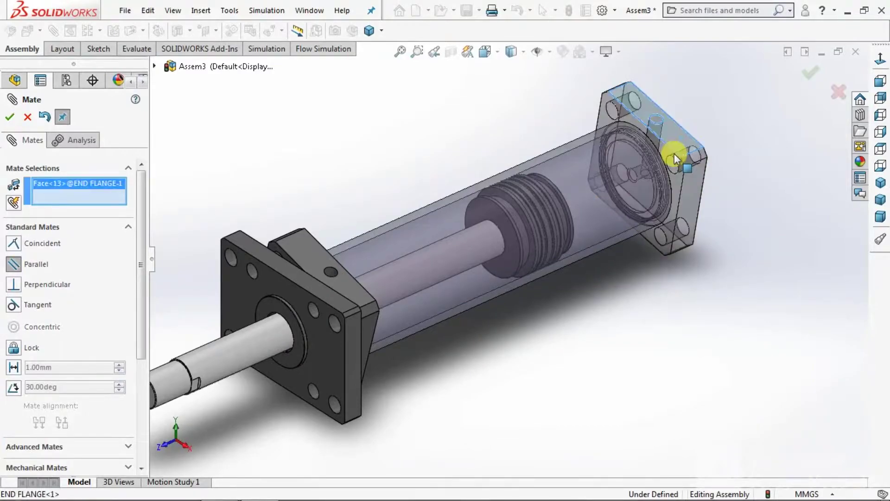
pyautogui.click(352, 293)
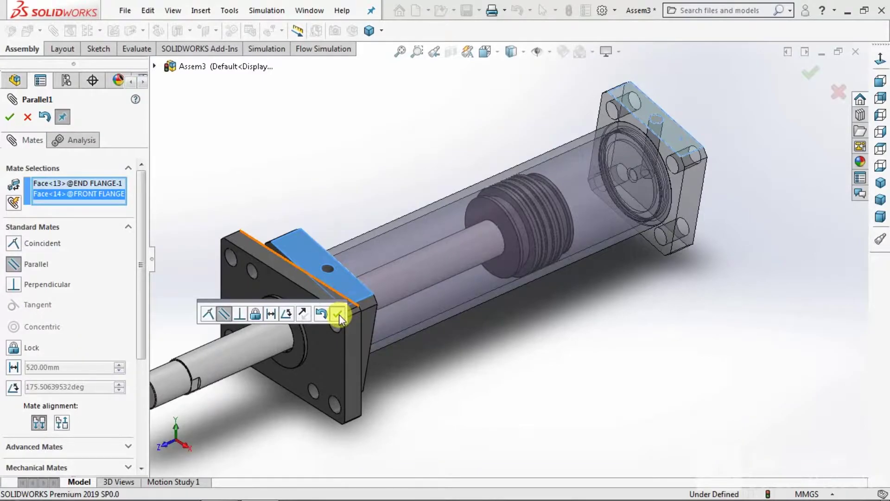
pyautogui.click(337, 314)
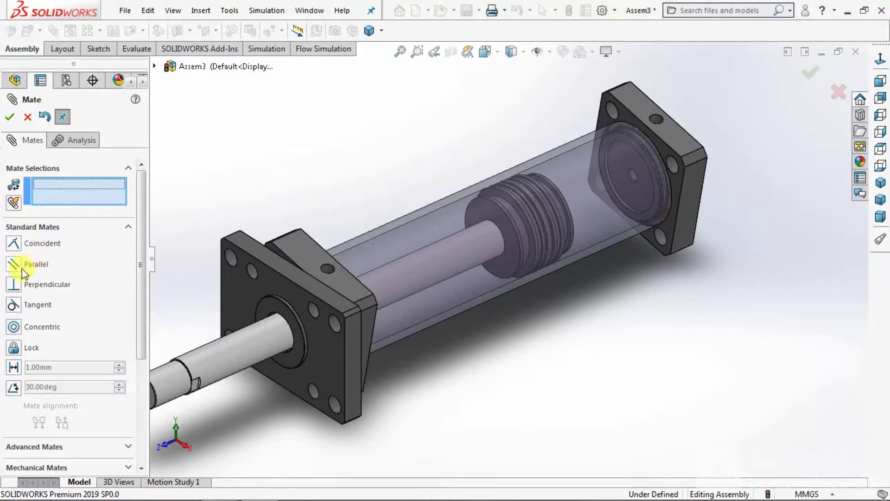
# - Add a parallel mate between the top faces of the front flange and the seal holding plate, and finish mating
pyautogui.click(308, 252)
pyautogui.click(296, 278)
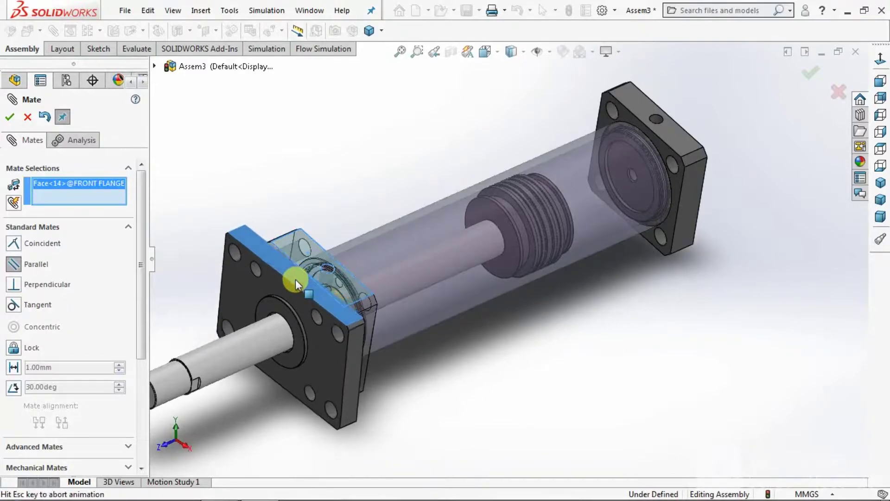
pyautogui.click(278, 302)
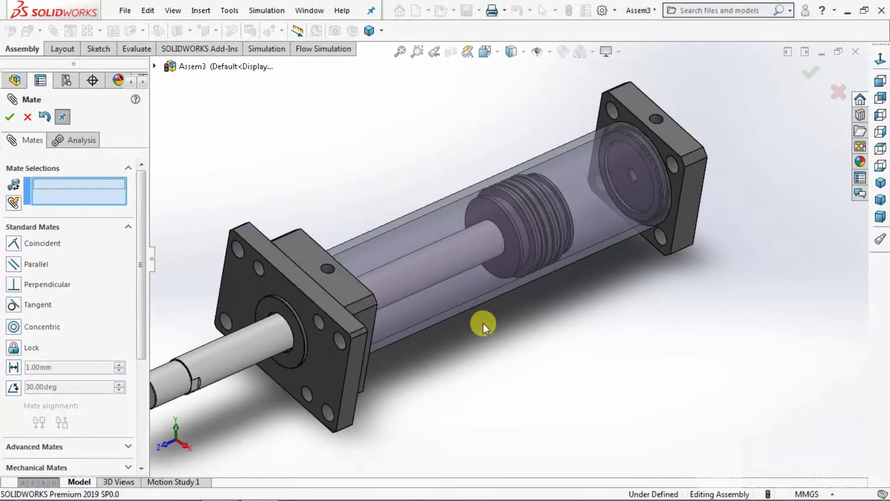
pyautogui.moveTo(458, 338)
pyautogui.mouseDown(button='middle')
pyautogui.moveTo(363, 279)
pyautogui.moveTo(364, 242)
pyautogui.moveTo(481, 268)
pyautogui.moveTo(495, 320)
pyautogui.moveTo(457, 300)
pyautogui.moveTo(476, 303)
pyautogui.moveTo(464, 293)
pyautogui.moveTo(472, 342)
pyautogui.mouseUp(button='middle')
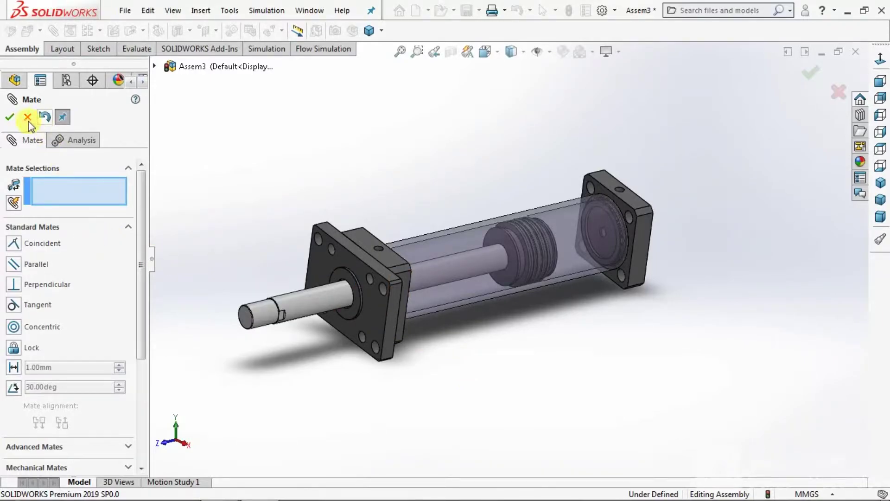
pyautogui.click(10, 117)
# - Insert the TIE ROD part from the CYLINDER folder and place it beside the cylinder
pyautogui.click(30, 32)
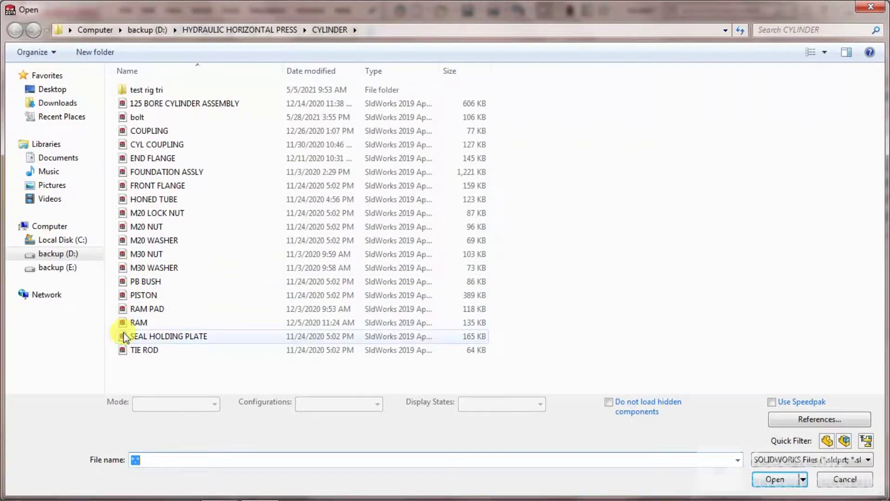
pyautogui.click(148, 352)
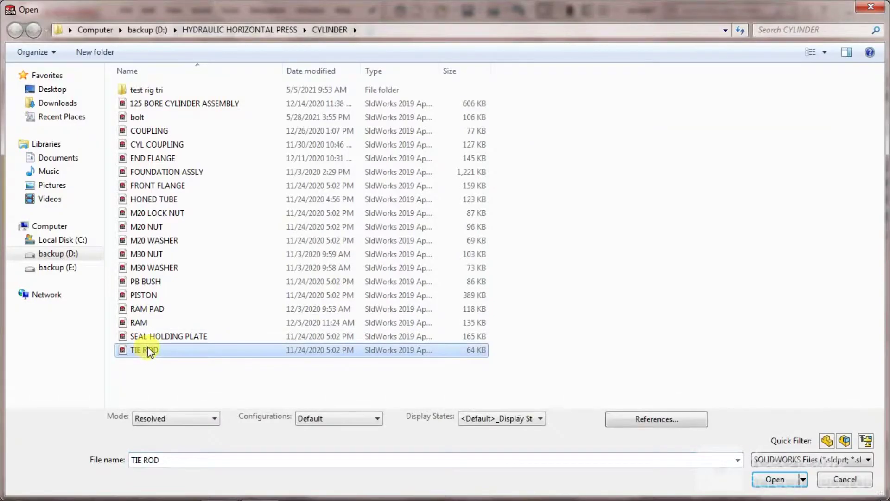
pyautogui.click(784, 480)
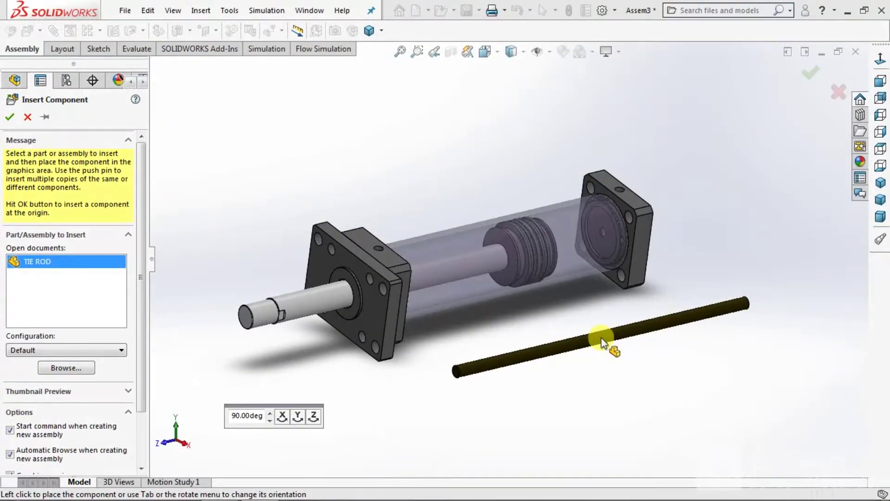
pyautogui.click(591, 344)
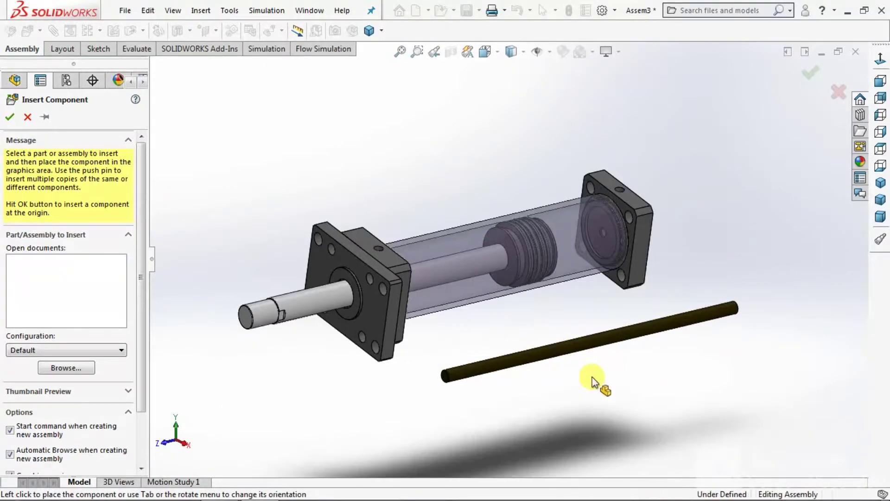
# - Copy the tie rod three times in the assembly, placing the copies beside the original
pyautogui.keyDown('ctrl'); pyautogui.moveTo(558, 350); pyautogui.dragTo(678, 294); pyautogui.keyUp('ctrl')
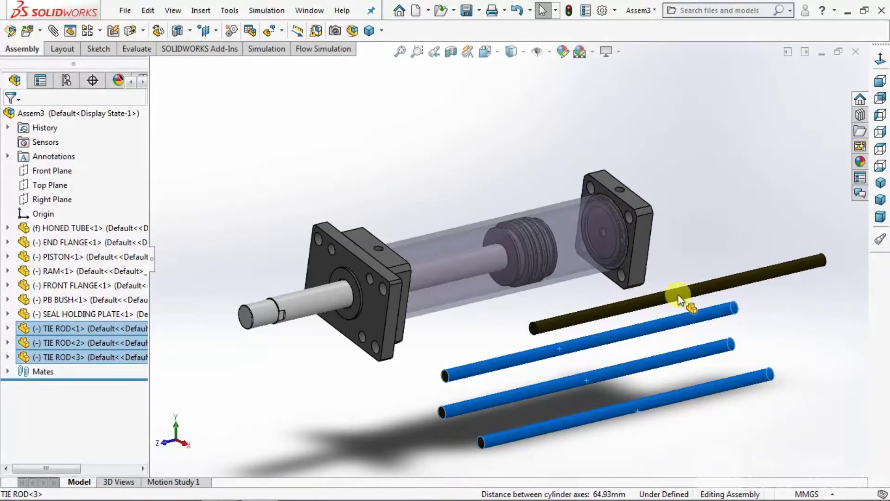
pyautogui.click(382, 381)
pyautogui.scroll(-3, 382, 384)
pyautogui.scroll(2, 601, 344)
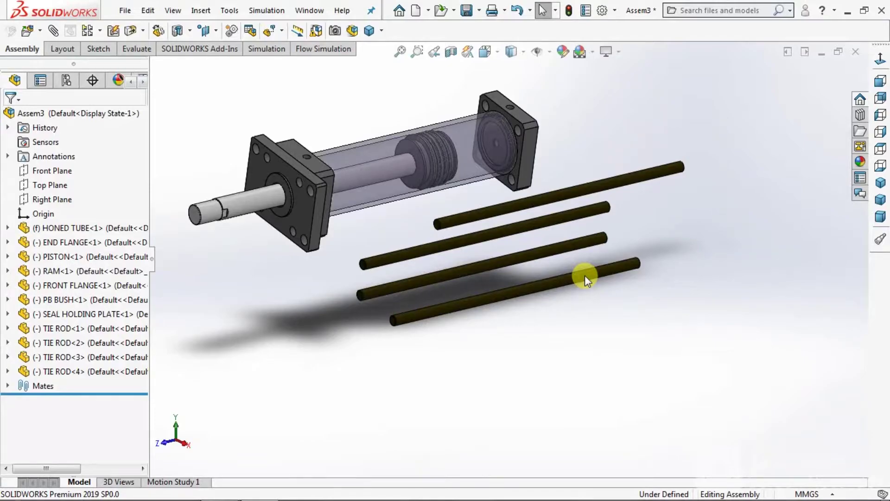
# - Add a concentric mate between the first tie rod's cylindrical face and the seal holding plate's upper-right inner M24x2.0 tapped hole
pyautogui.scroll(2, 575, 142)
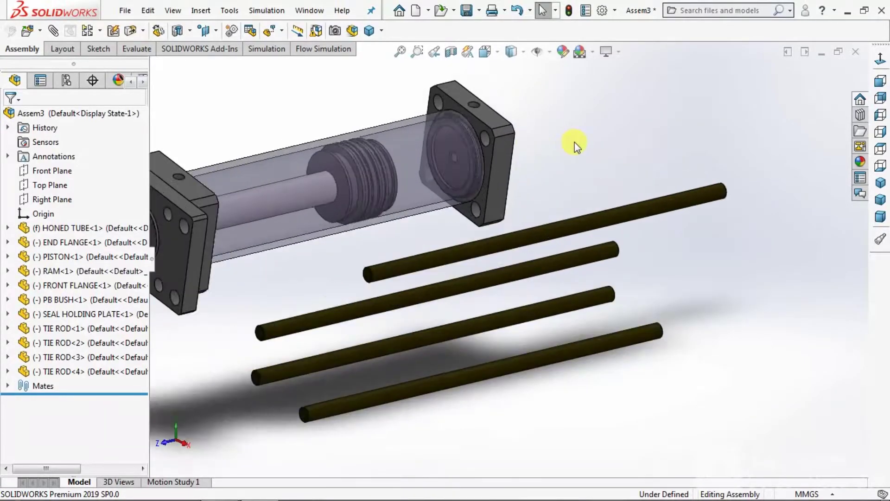
pyautogui.scroll(-2, 625, 210)
pyautogui.scroll(-2, 292, 163)
pyautogui.scroll(3, 379, 297)
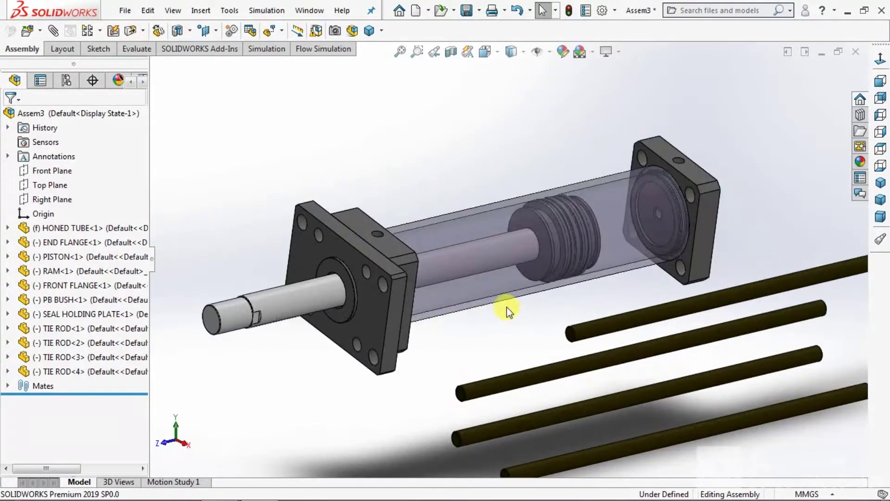
pyautogui.scroll(-1, 510, 295)
pyautogui.scroll(1, 658, 276)
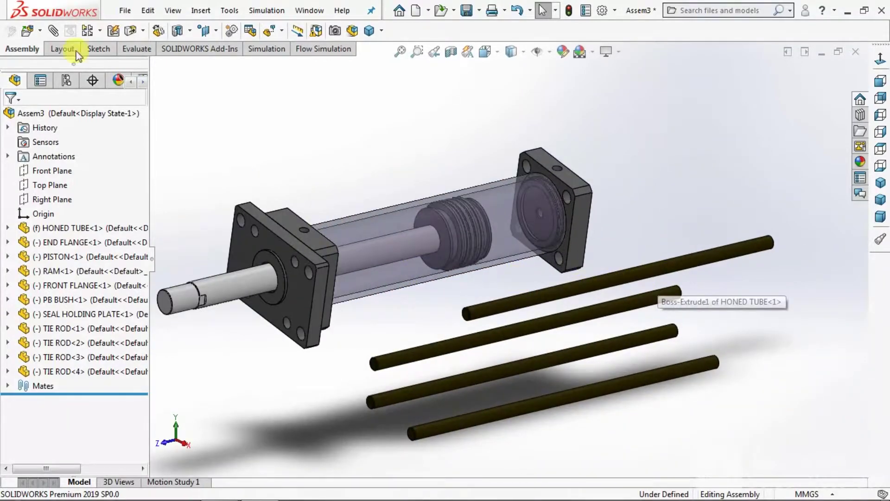
pyautogui.click(54, 32)
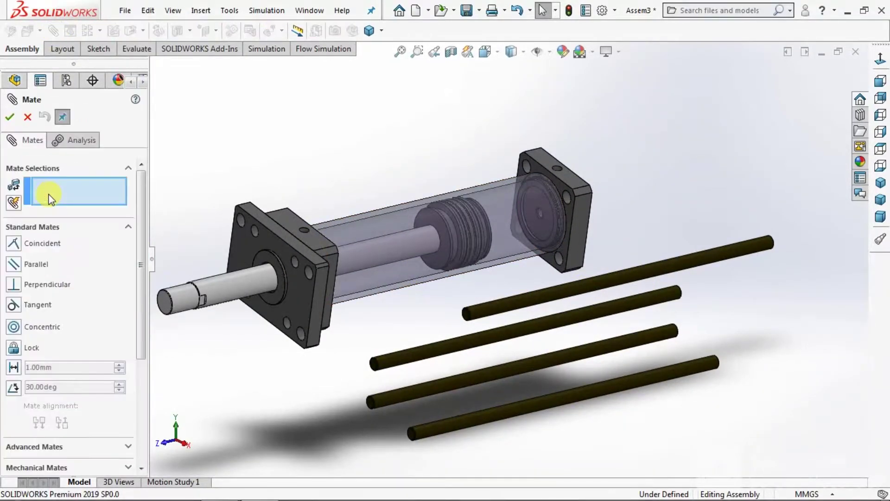
pyautogui.click(14, 327)
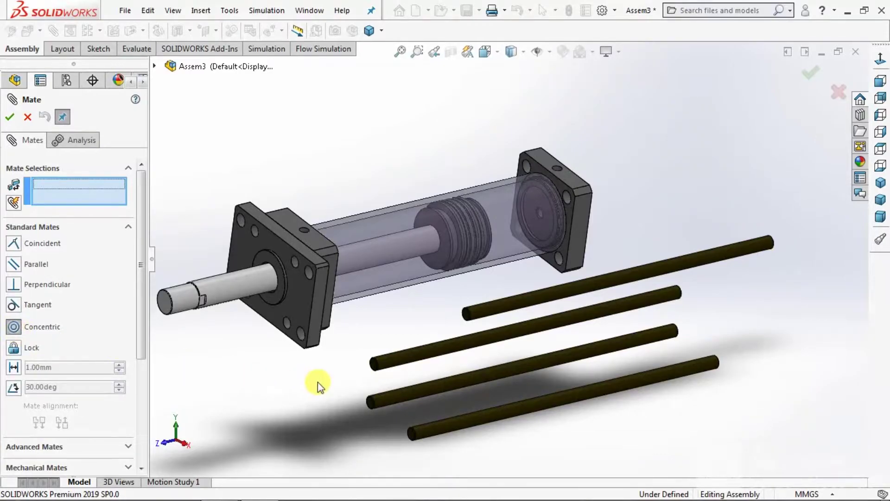
pyautogui.click(403, 360)
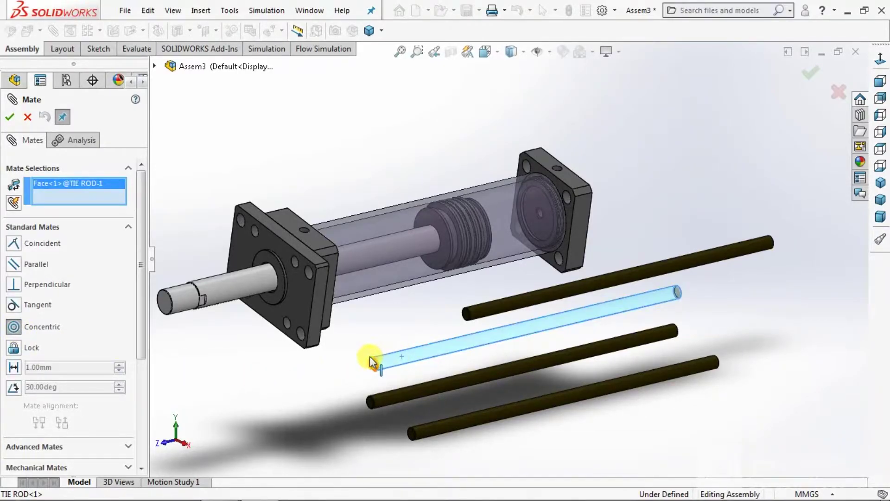
pyautogui.scroll(-5, 302, 284)
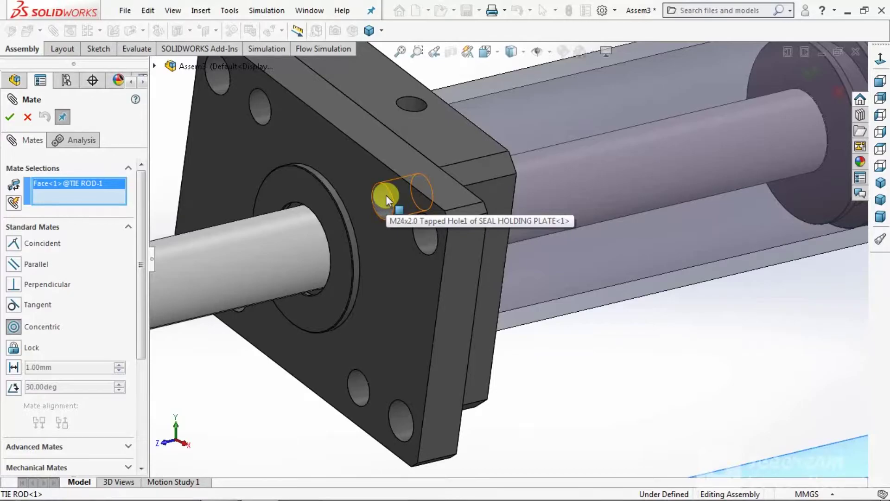
pyautogui.click(386, 196)
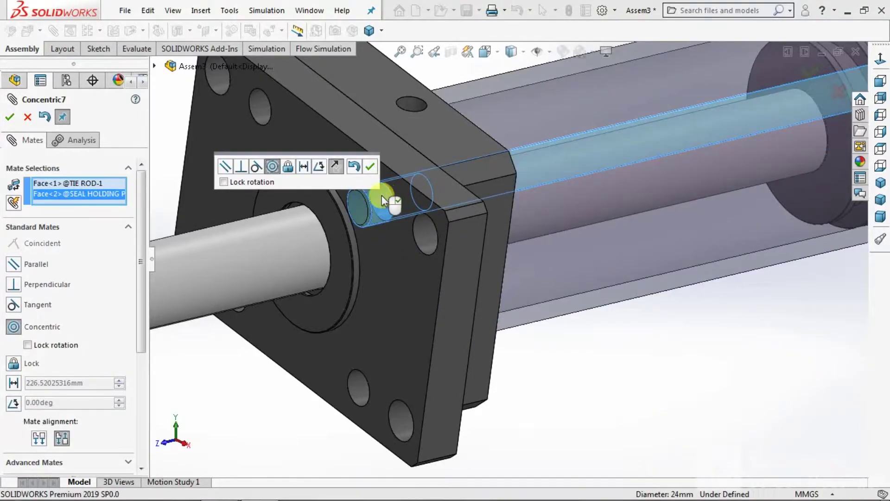
pyautogui.click(370, 166)
pyautogui.scroll(5, 386, 165)
pyautogui.scroll(5, 445, 288)
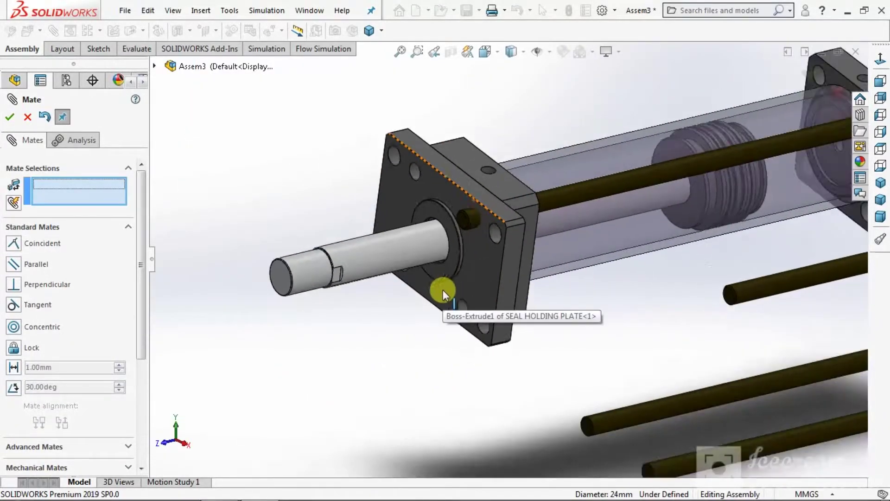
pyautogui.scroll(-4, 644, 280)
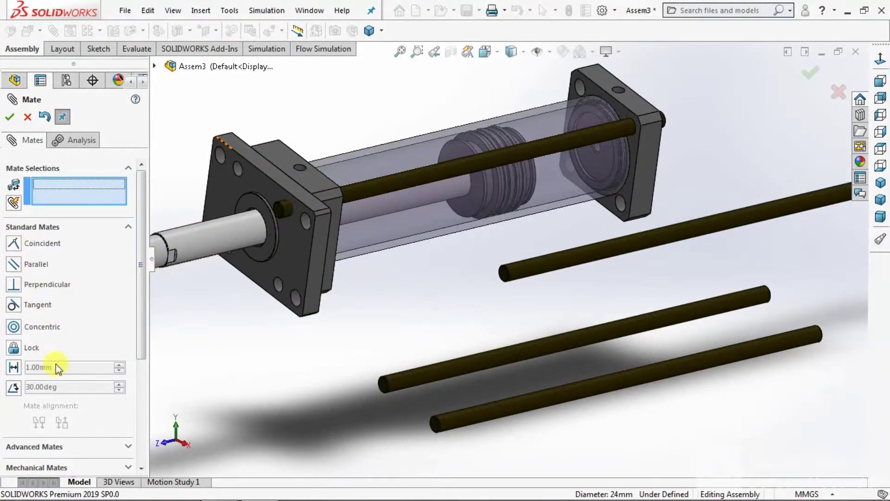
# - Add a concentric mate between the uppermost loose tie rod's cylindrical face and the seal holding plate's lower-right inner hole
pyautogui.click(14, 327)
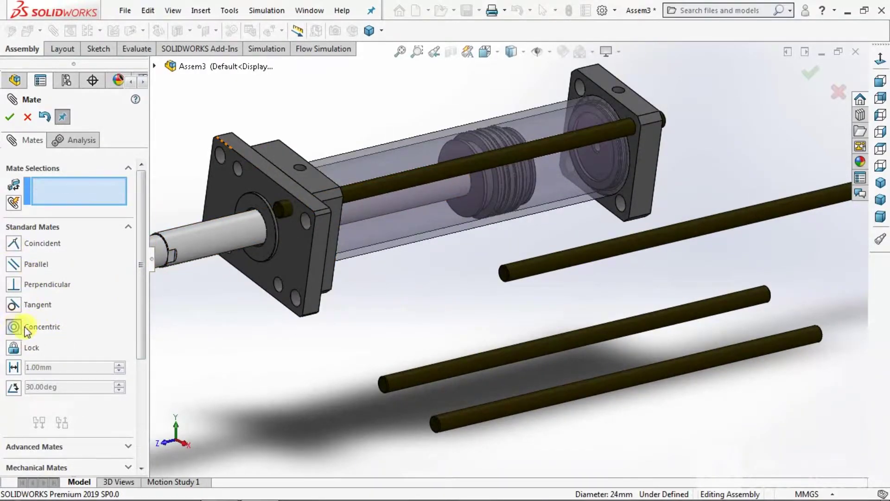
pyautogui.click(554, 270)
pyautogui.scroll(-5, 285, 325)
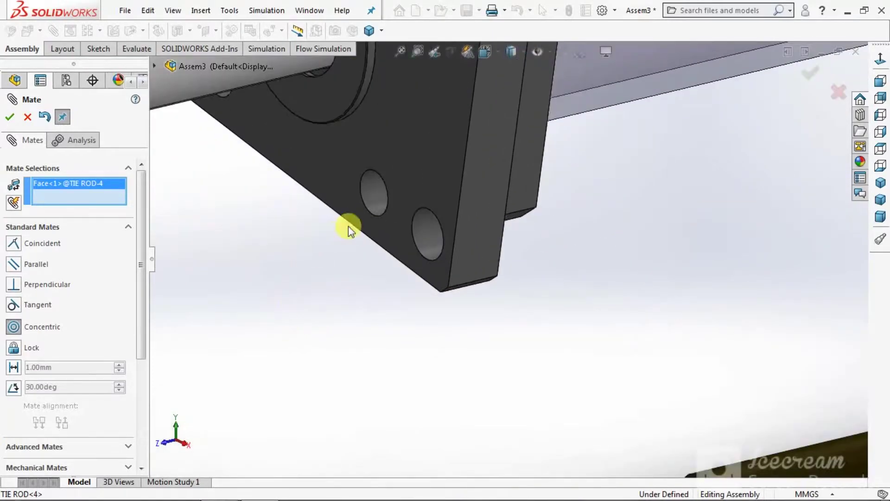
pyautogui.click(375, 196)
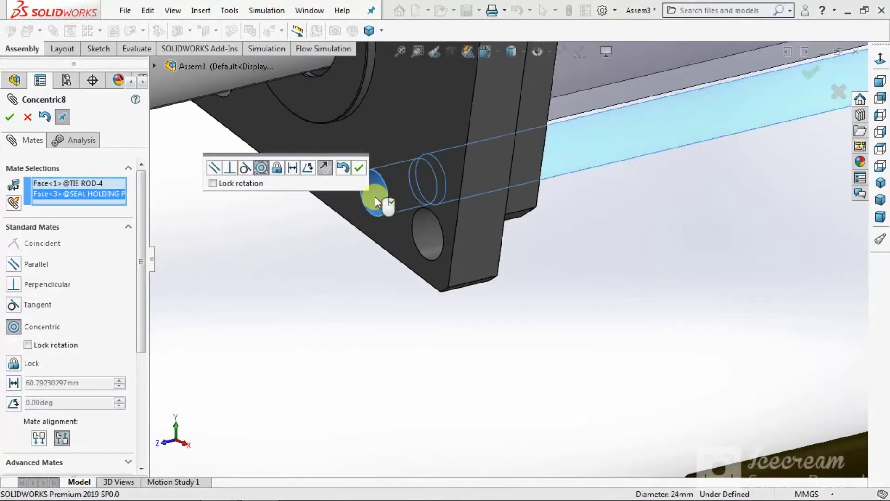
pyautogui.click(357, 169)
# - Add a concentric mate between the next loose tie rod's cylindrical face and the seal holding plate's upper-left inner hole
pyautogui.scroll(5, 455, 251)
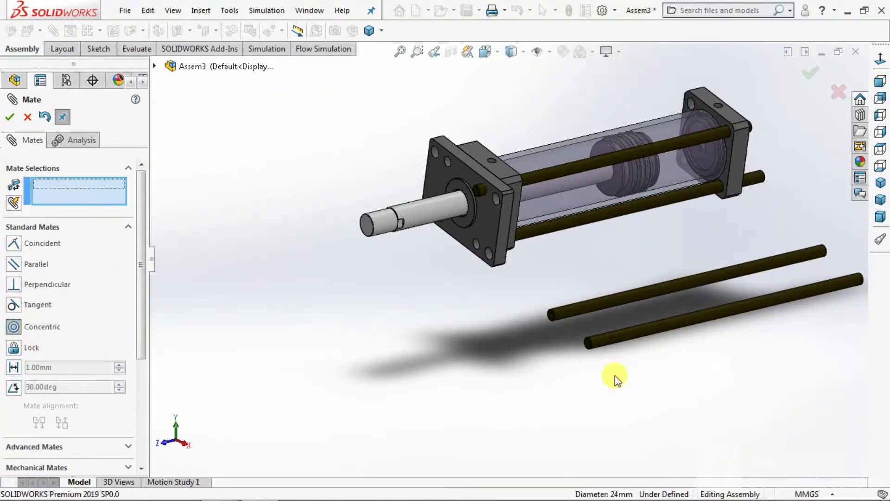
pyautogui.scroll(-2, 663, 369)
pyautogui.click(537, 263)
pyautogui.scroll(3, 416, 212)
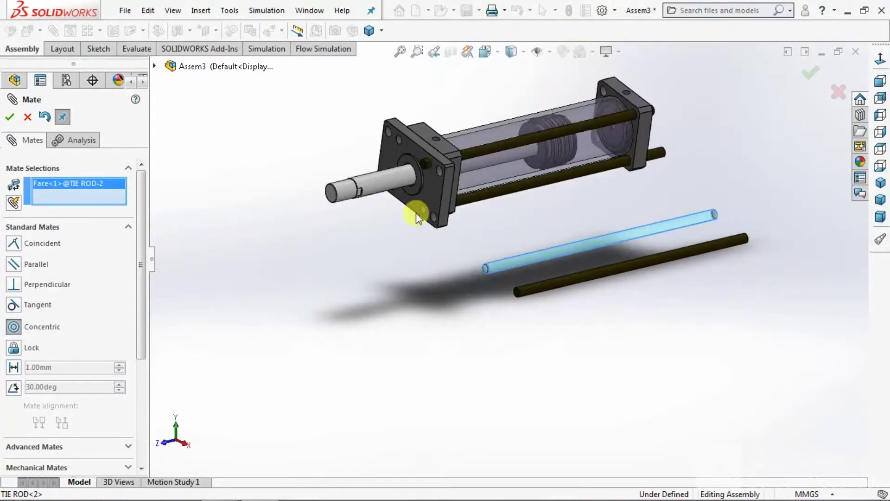
pyautogui.scroll(-4, 415, 175)
pyautogui.click(409, 167)
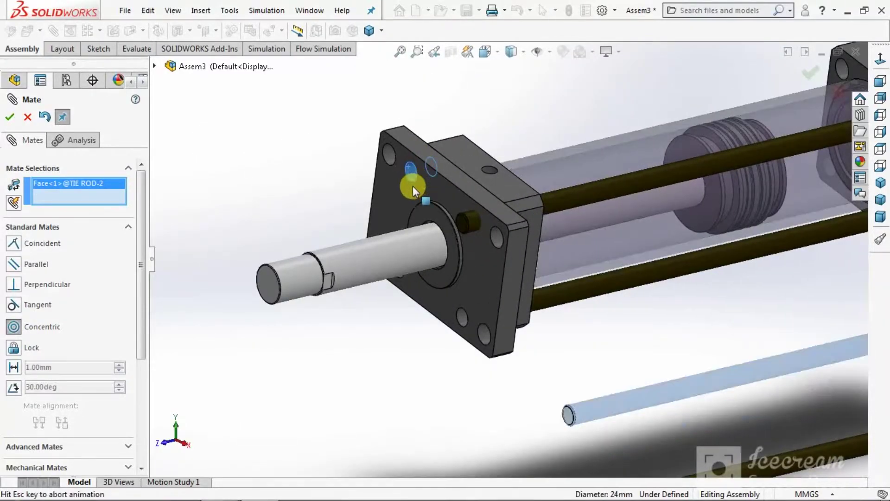
pyautogui.click(398, 163)
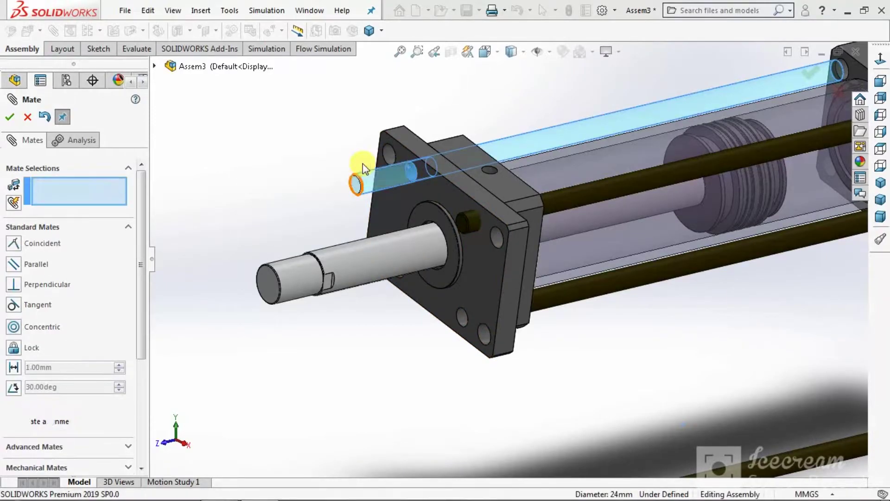
# - Add a concentric mate between the last loose tie rod's cylindrical face and the seal holding plate's lower-left inner hole
pyautogui.scroll(4, 362, 163)
pyautogui.click(13, 327)
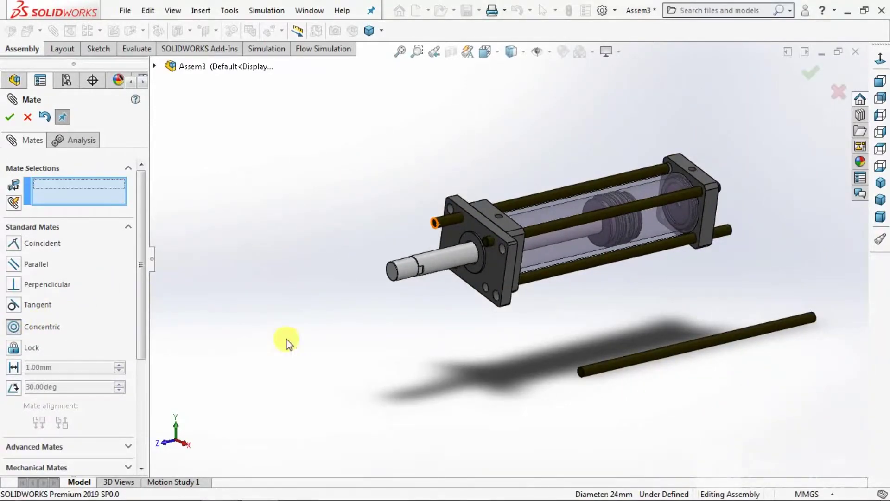
pyautogui.click(656, 360)
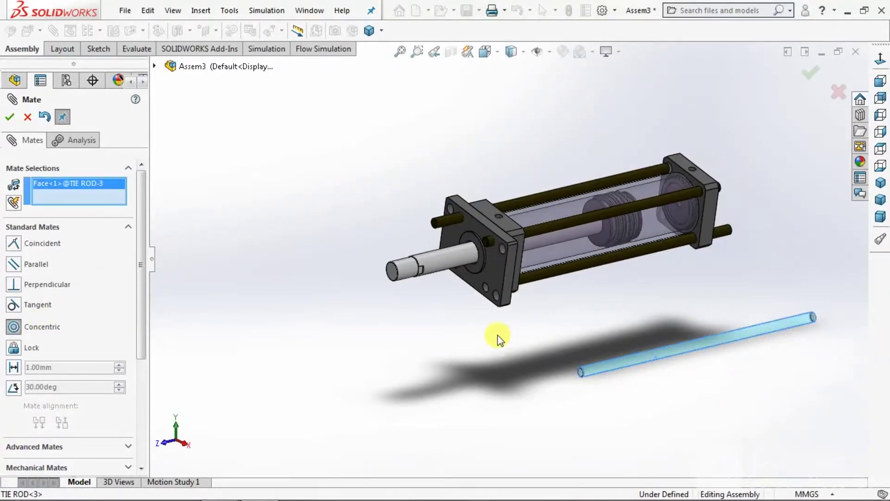
pyautogui.scroll(-3, 478, 315)
pyautogui.moveTo(471, 302); pyautogui.dragTo(502, 305, button='middle')
pyautogui.scroll(-5, 436, 193)
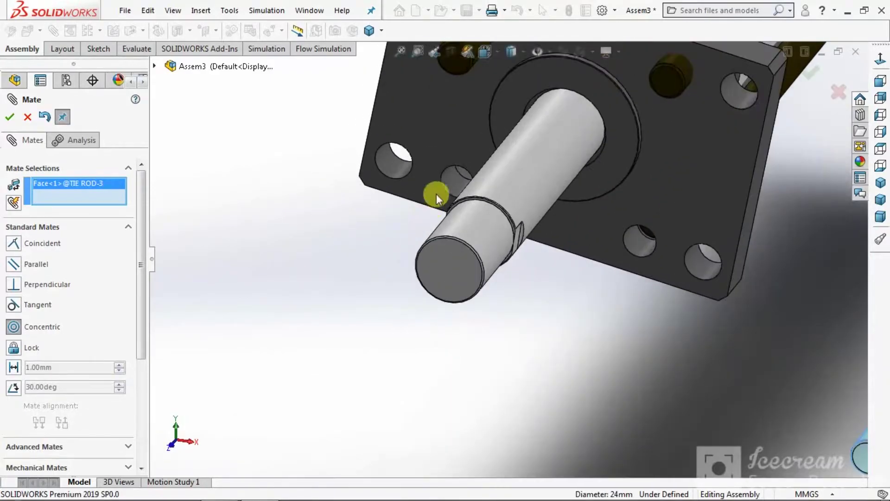
pyautogui.click(442, 242)
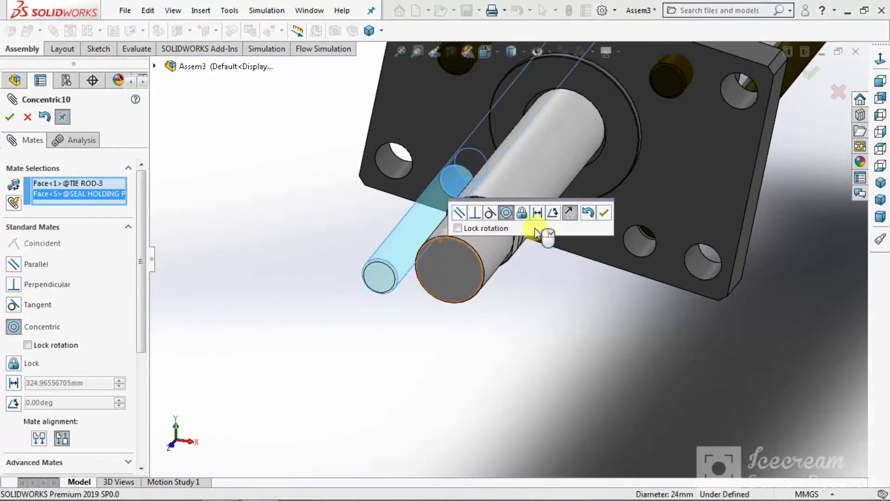
pyautogui.click(605, 213)
# - Add a coincident mate between the seal holding plate's front face and the end face of the lower-right tie rod
pyautogui.scroll(5, 447, 347)
pyautogui.moveTo(445, 350); pyautogui.dragTo(620, 127, button='middle')
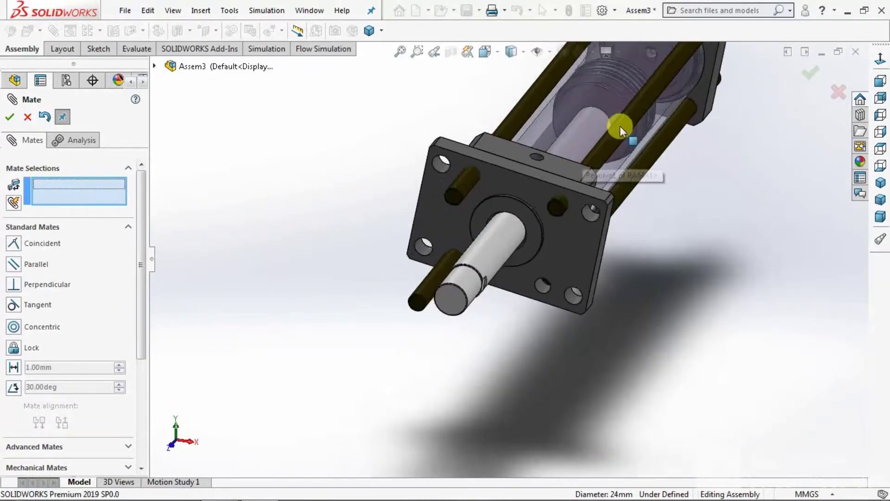
pyautogui.moveTo(583, 292); pyautogui.dragTo(574, 269, button='middle')
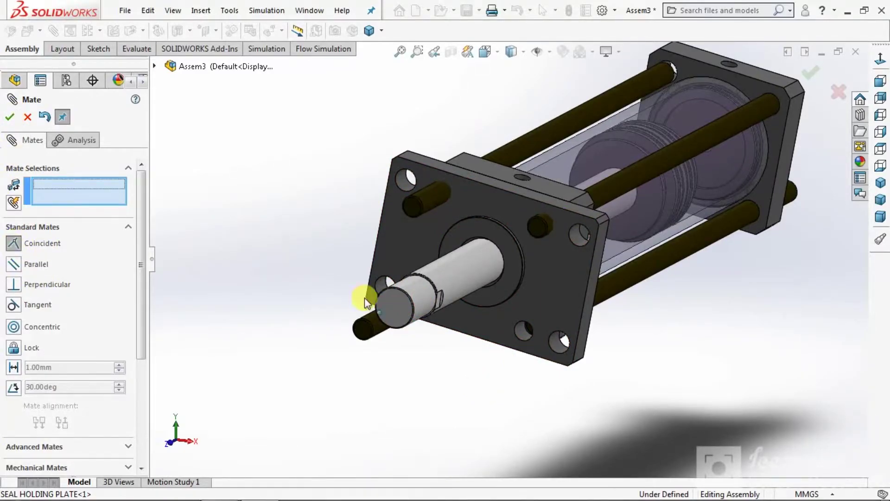
pyautogui.scroll(-5, 557, 242)
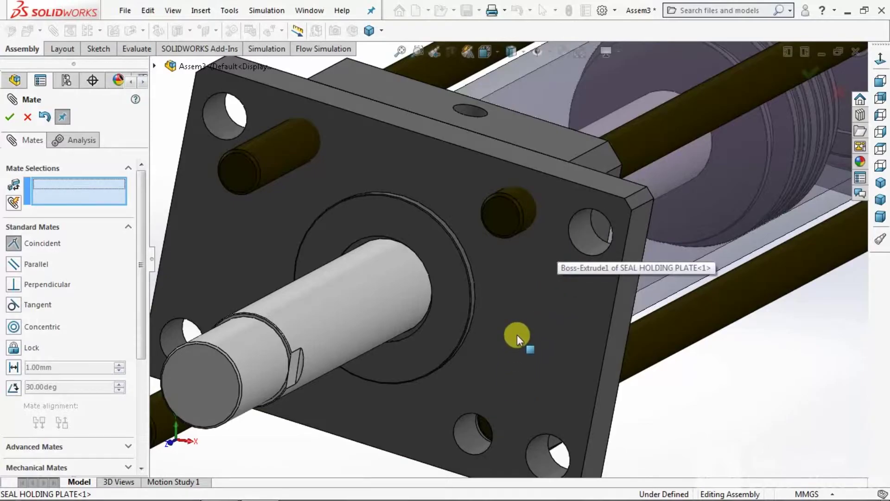
pyautogui.scroll(5, 530, 427)
pyautogui.scroll(-10, 530, 428)
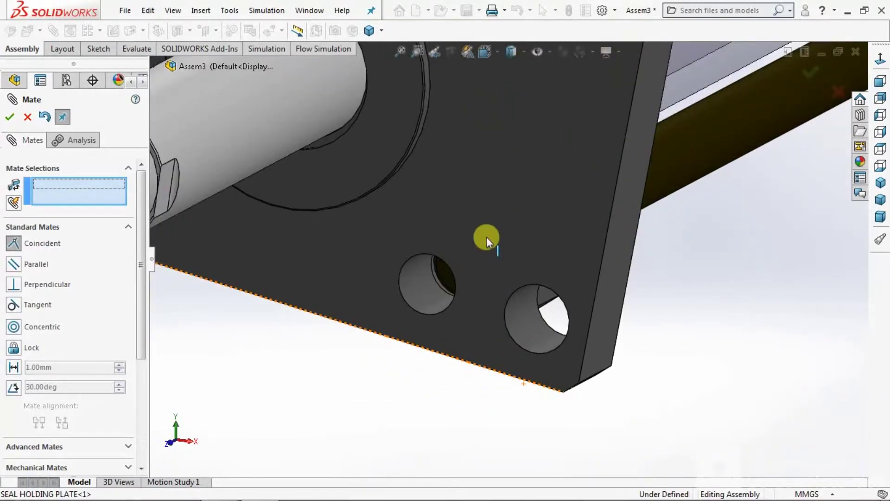
pyautogui.click(486, 237)
pyautogui.scroll(-5, 452, 286)
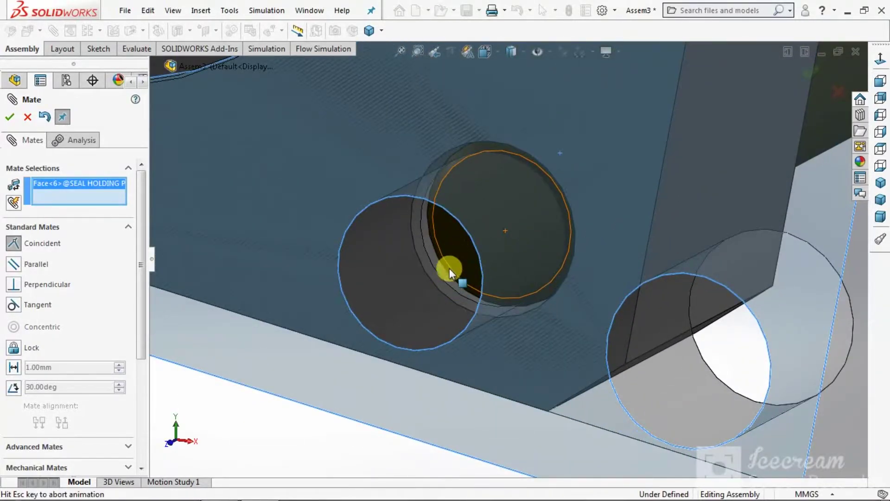
pyautogui.click(449, 269)
pyautogui.click(593, 291)
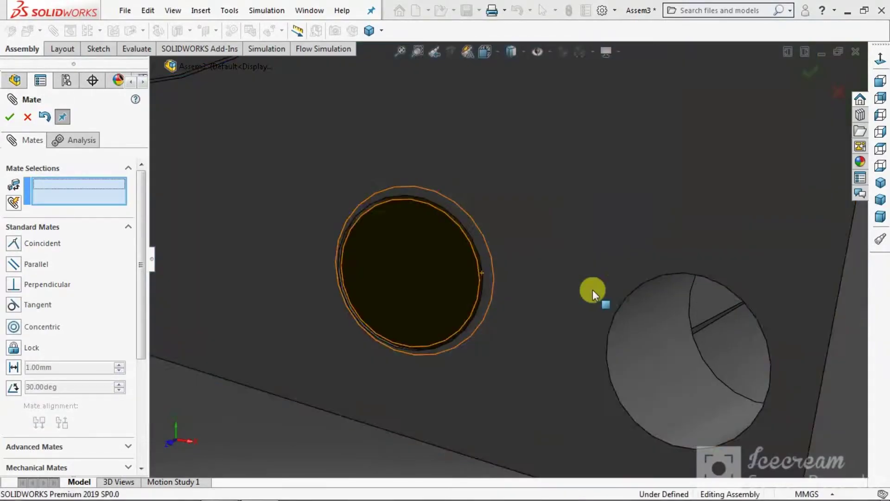
# - Add a coincident mate between the seal holding plate's front face and the end face of the upper-right tie rod
pyautogui.scroll(8, 522, 340)
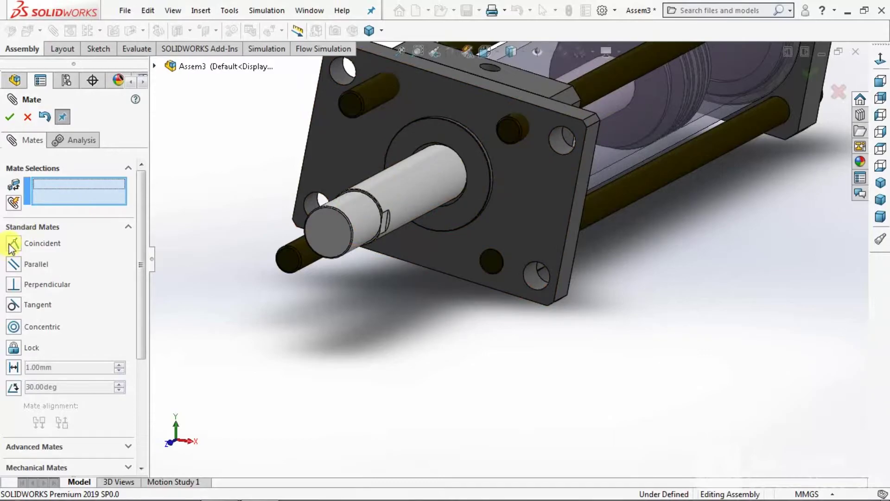
pyautogui.scroll(3, 459, 118)
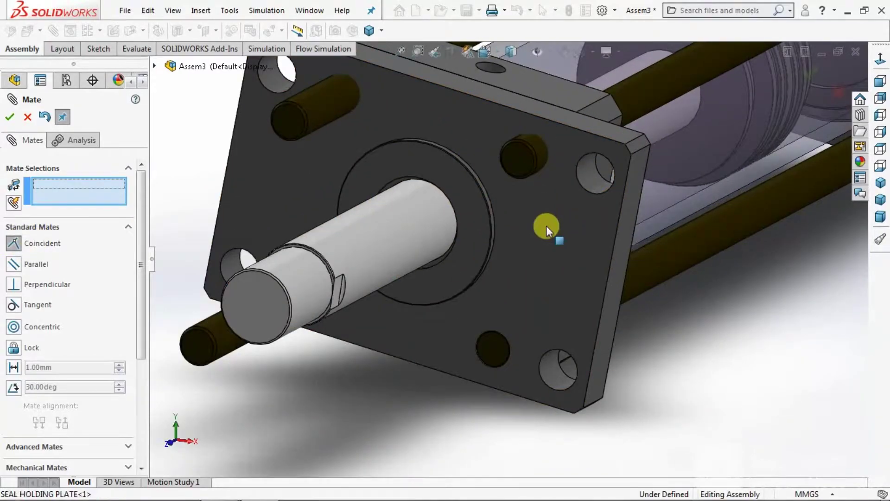
pyautogui.click(547, 226)
pyautogui.click(519, 163)
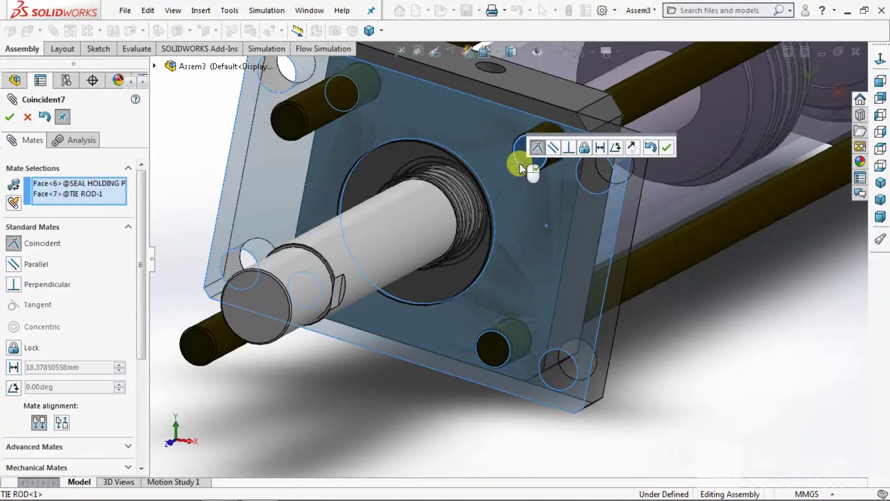
pyautogui.click(666, 147)
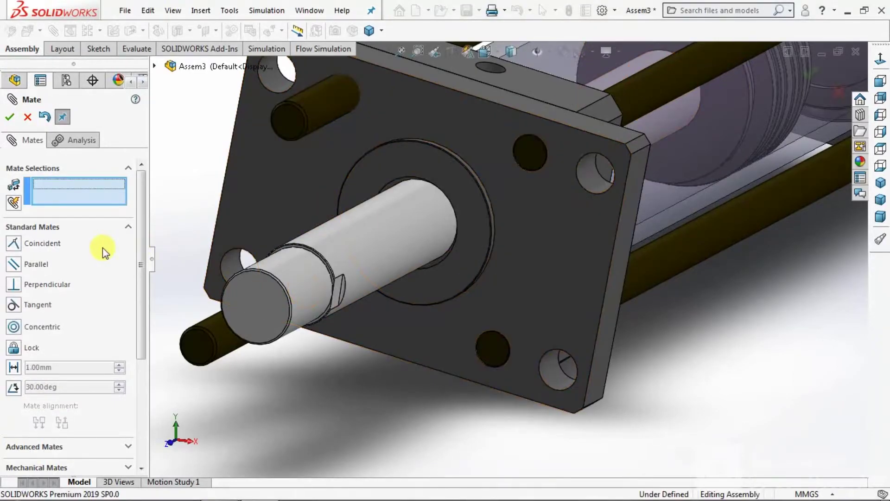
# - Add a coincident mate between the seal holding plate's front face and the end face of the upper-left tie rod
pyautogui.click(21, 327)
pyautogui.click(13, 243)
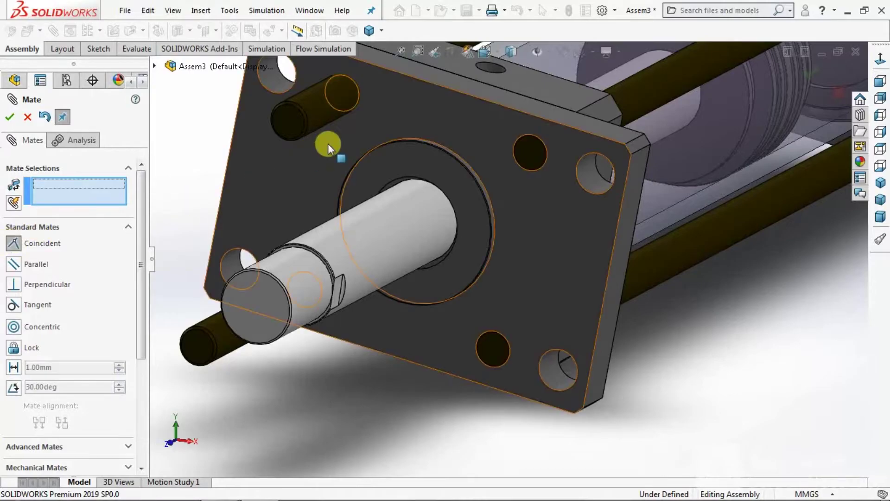
pyautogui.click(297, 162)
pyautogui.click(293, 126)
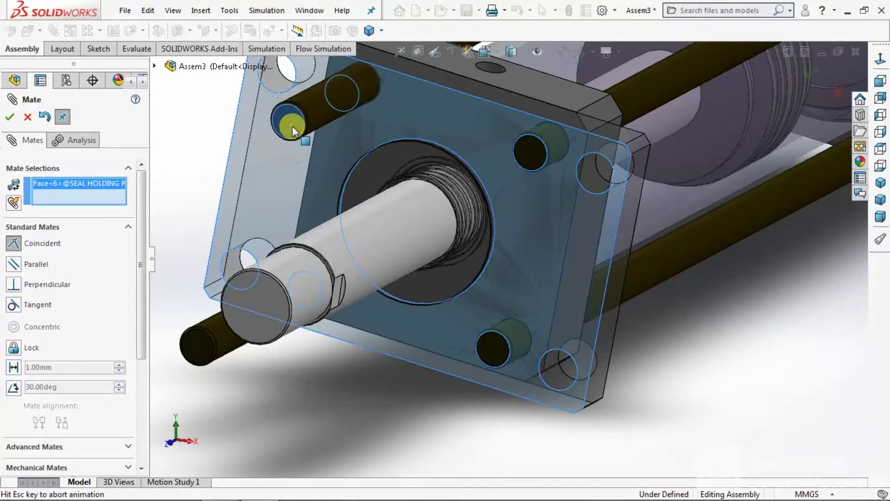
pyautogui.click(277, 111)
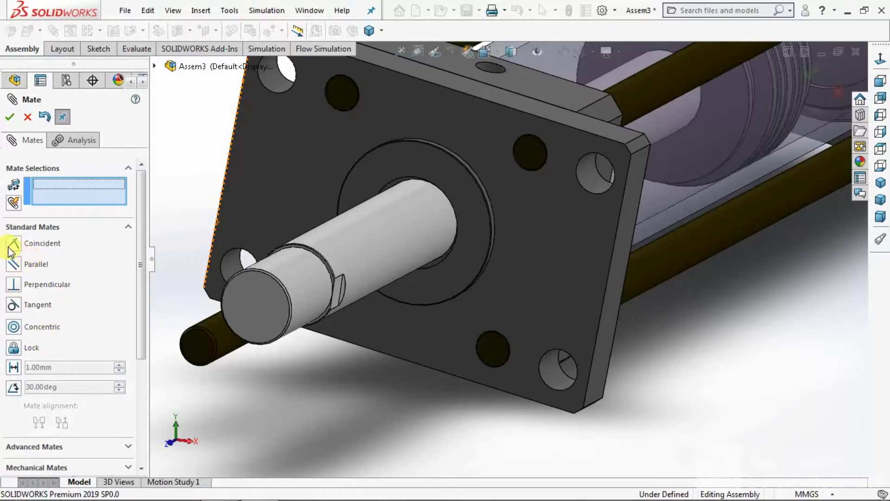
# - Add a coincident mate between the seal holding plate's front face and the lower-left tie rod's end face, and finish mating
pyautogui.click(266, 214)
pyautogui.moveTo(282, 234); pyautogui.dragTo(353, 351, button='middle')
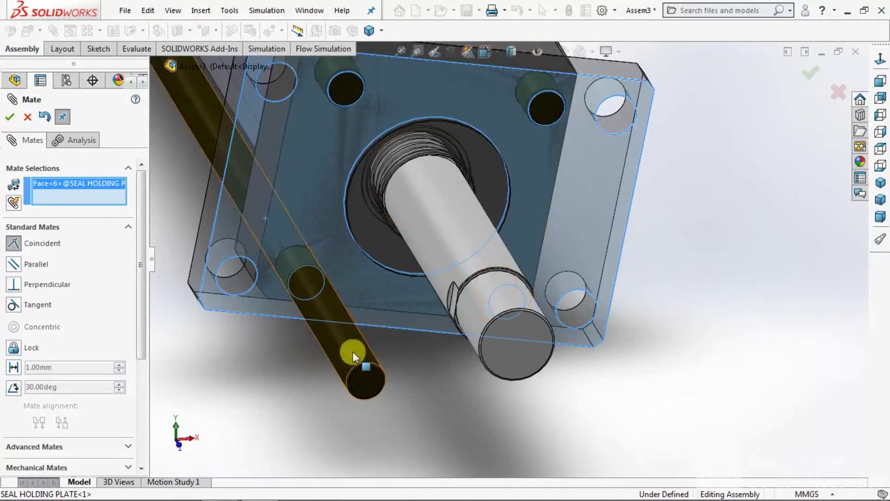
pyautogui.click(363, 388)
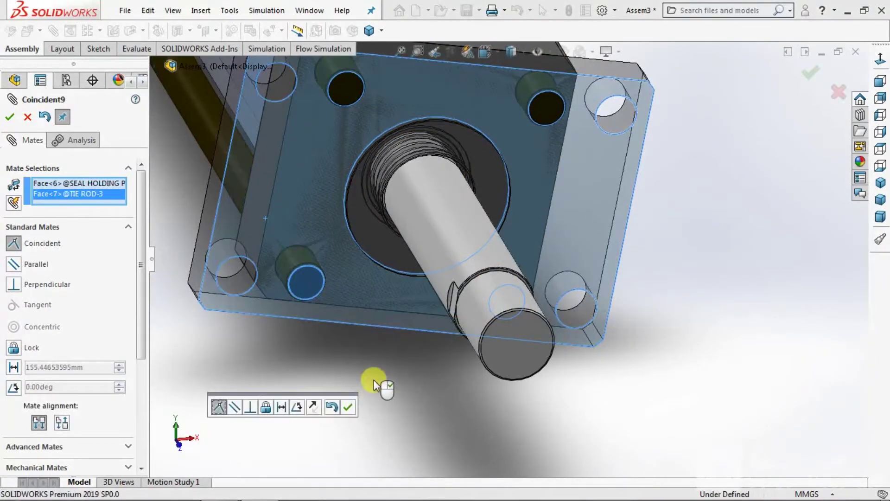
pyautogui.click(348, 407)
pyautogui.scroll(5, 430, 297)
pyautogui.moveTo(551, 261); pyautogui.dragTo(489, 268, button='middle')
pyautogui.scroll(3, 490, 267)
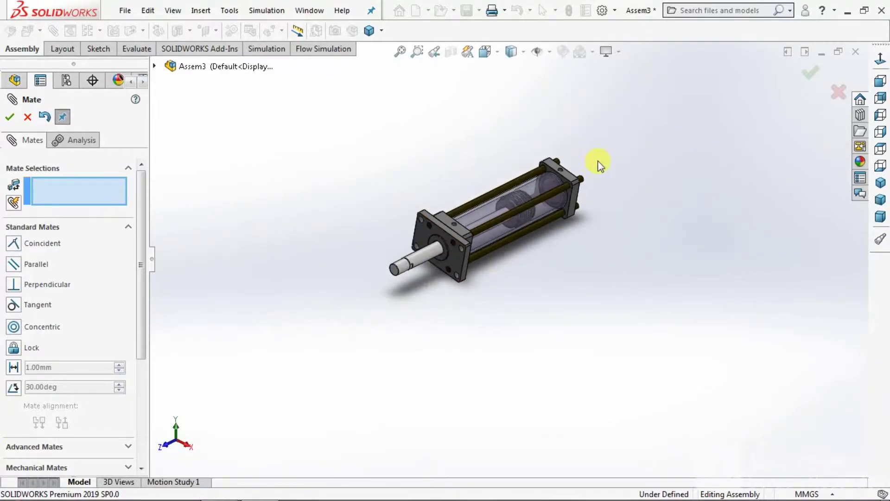
pyautogui.scroll(-3, 587, 227)
pyautogui.moveTo(588, 228); pyautogui.dragTo(487, 160, button='middle')
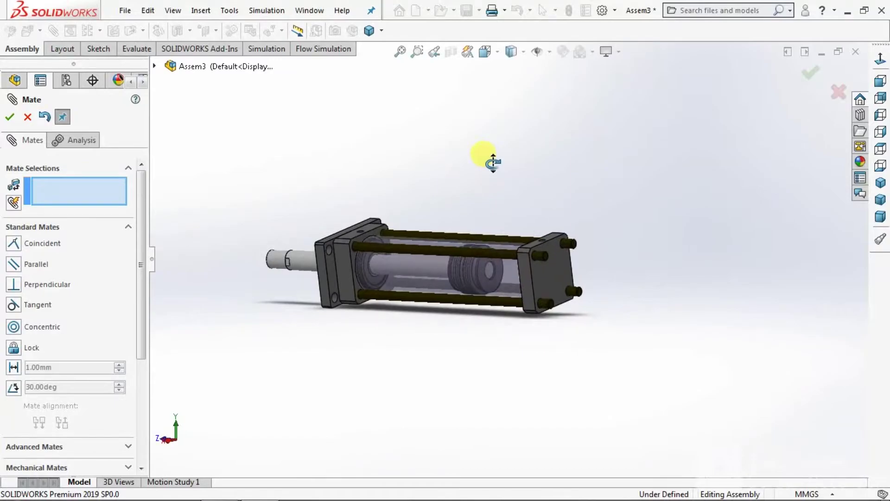
pyautogui.click(9, 117)
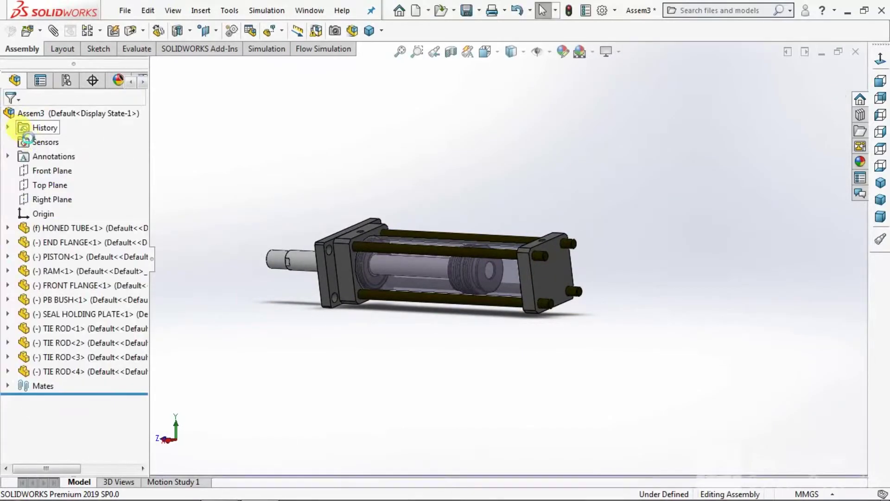
# - Insert the M20 NUT and M20 WASHER parts together and place one of each beside the tie rod ends
pyautogui.click(25, 32)
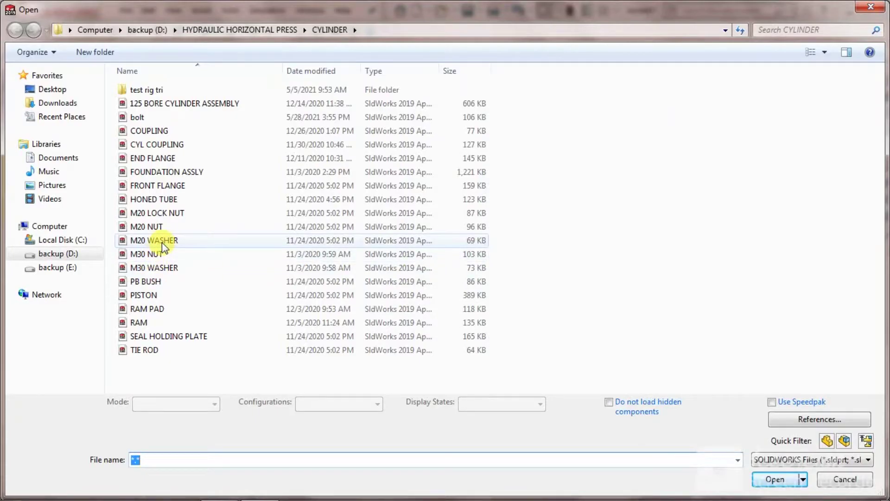
pyautogui.click(159, 227)
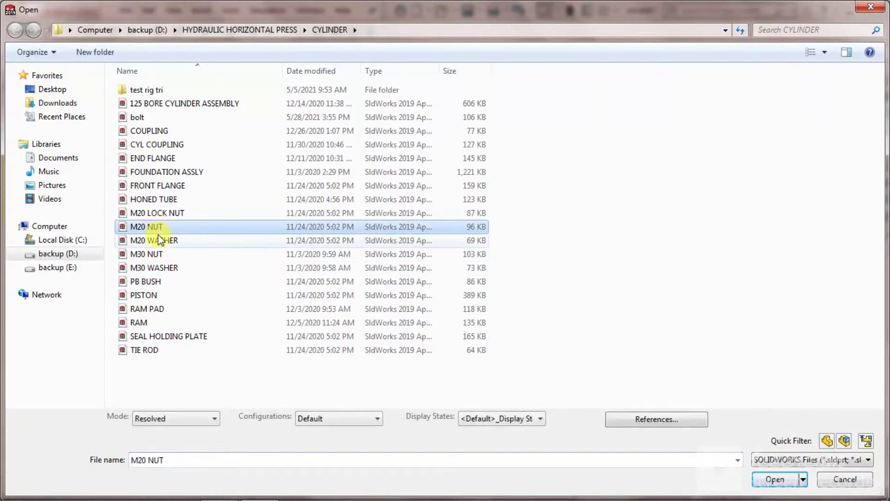
pyautogui.click(158, 242)
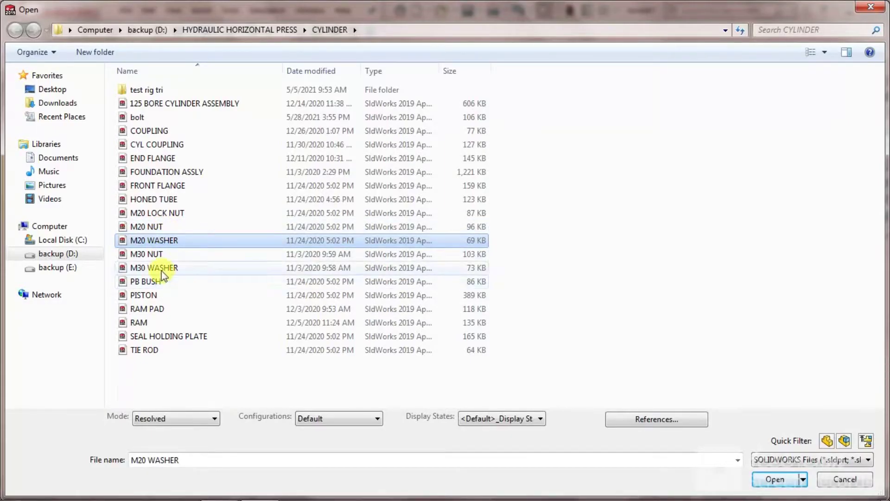
pyautogui.keyDown('ctrl'); pyautogui.click(149, 229); pyautogui.keyUp('ctrl')
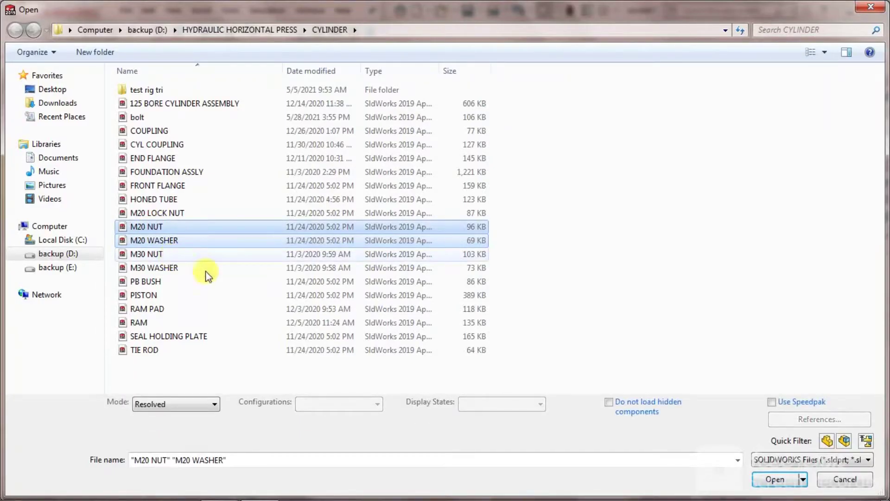
pyautogui.click(775, 480)
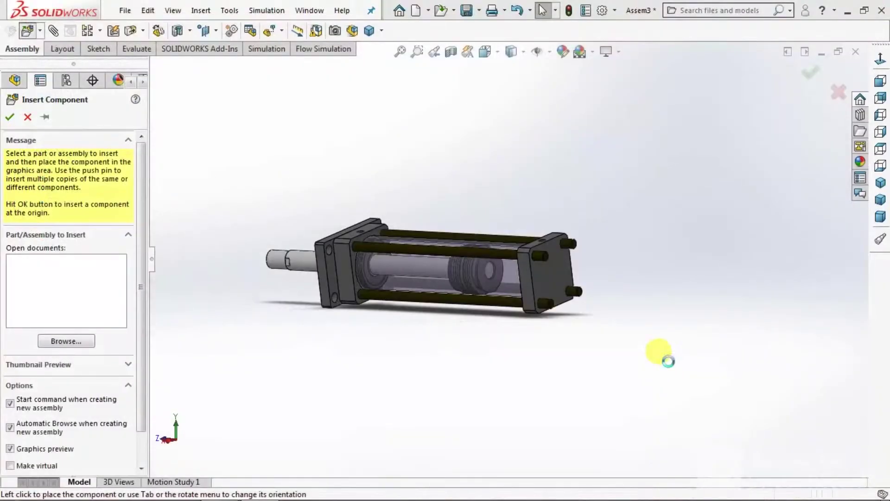
pyautogui.scroll(-5, 572, 334)
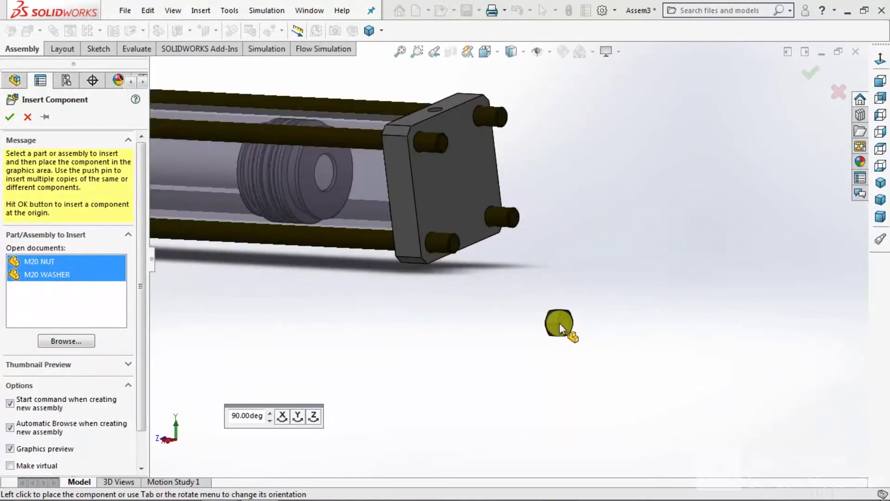
pyautogui.click(562, 311)
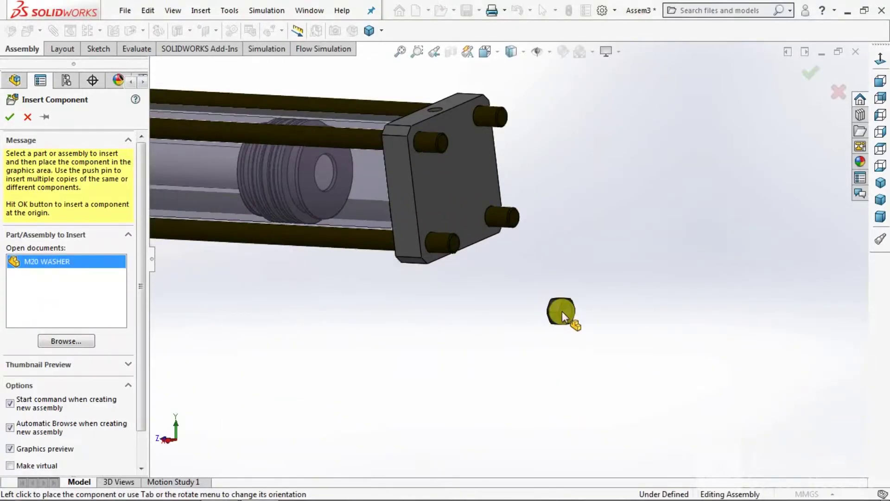
pyautogui.click(498, 322)
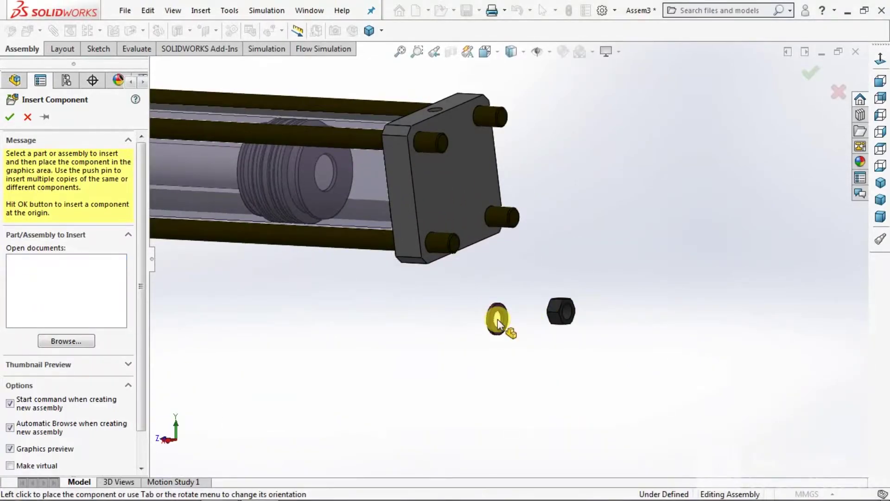
# - Make three more copies of the M20 washer and three more of the M20 nut in the space beside the tie rods
pyautogui.scroll(-2, 522, 243)
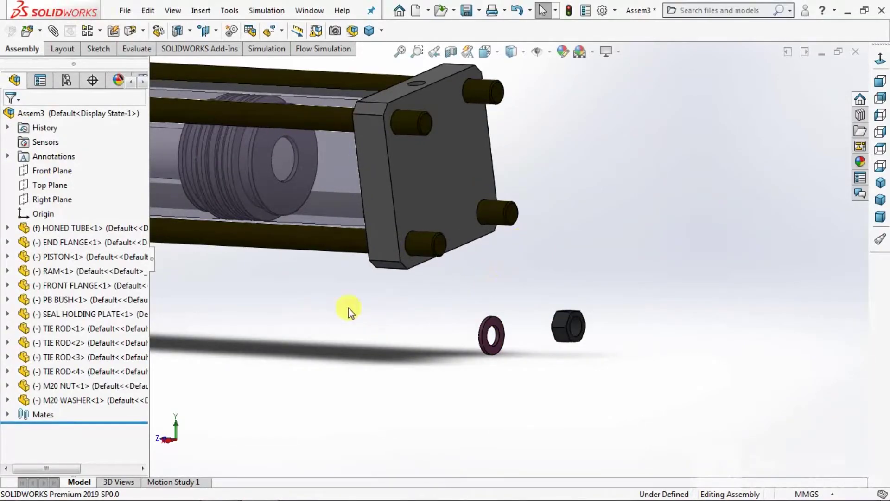
pyautogui.scroll(-1, 648, 298)
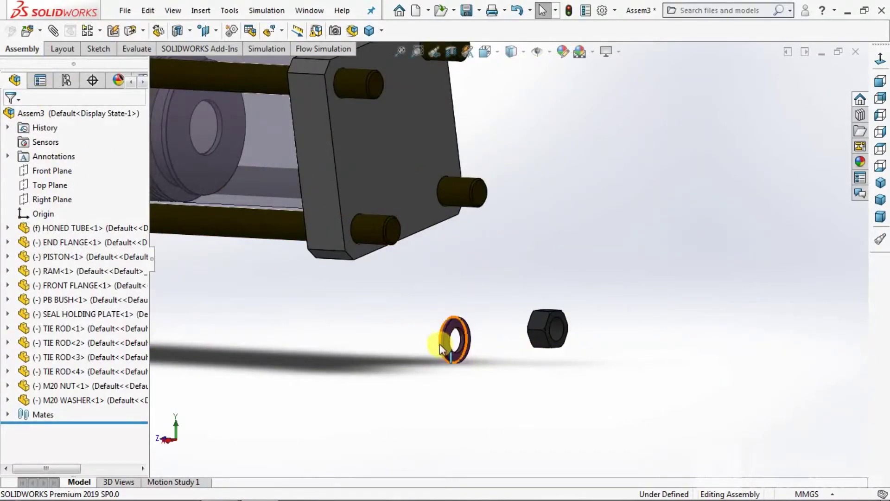
pyautogui.keyDown('ctrl'); pyautogui.moveTo(463, 325); pyautogui.dragTo(527, 249); pyautogui.keyUp('ctrl')
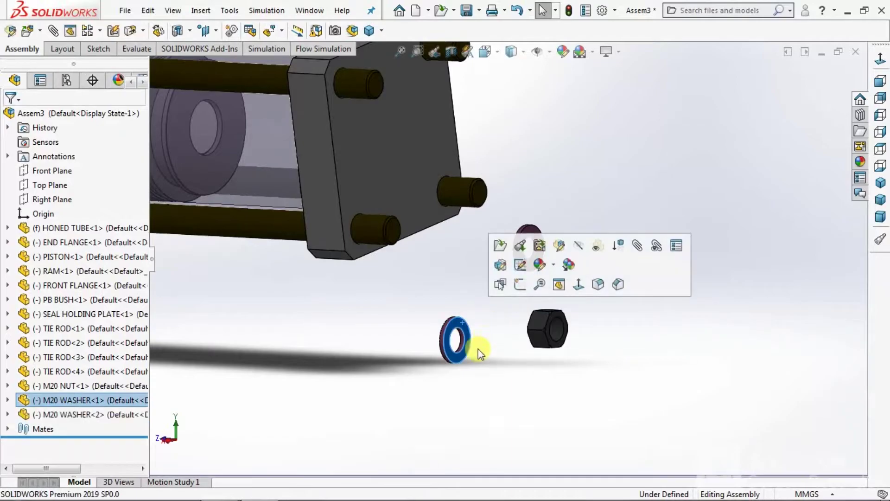
pyautogui.keyDown('ctrl'); pyautogui.moveTo(469, 359); pyautogui.dragTo(485, 422); pyautogui.keyUp('ctrl')
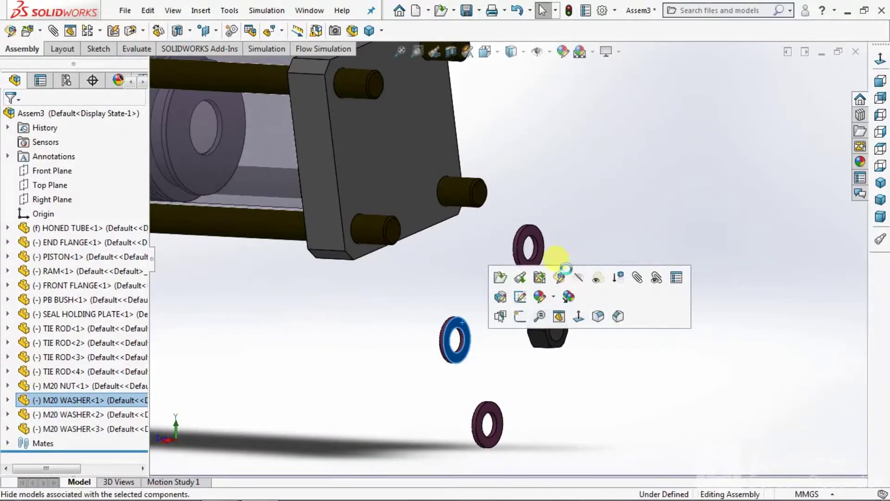
pyautogui.keyDown('ctrl'); pyautogui.moveTo(541, 259); pyautogui.dragTo(637, 309); pyautogui.keyUp('ctrl')
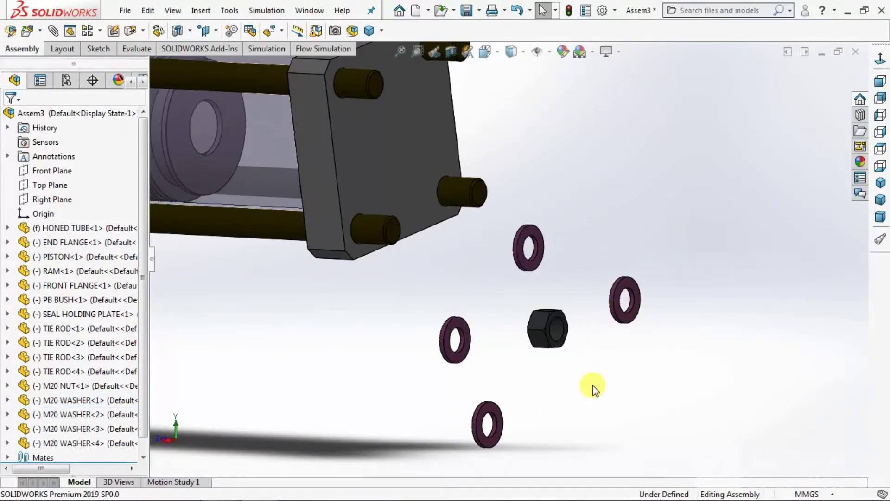
pyautogui.keyDown('ctrl'); pyautogui.moveTo(553, 343); pyautogui.dragTo(619, 475); pyautogui.keyUp('ctrl')
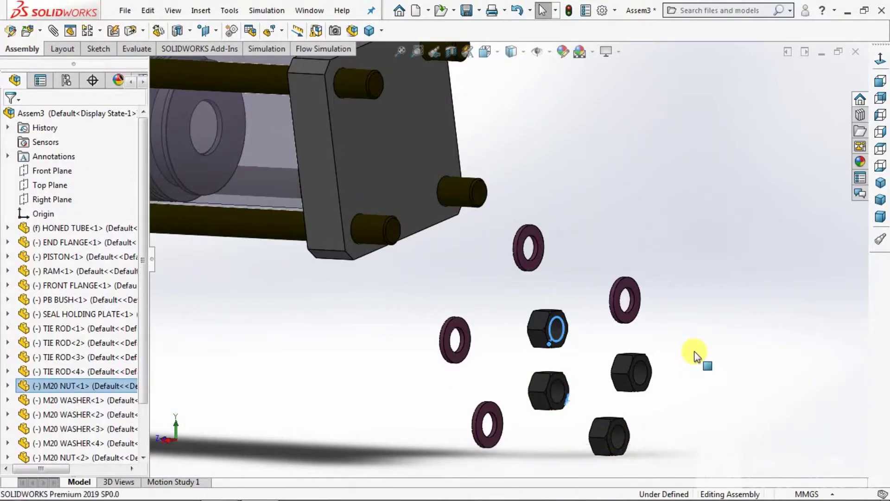
# - Add a concentric mate between the lower-left tie rod and the hole of the first M20 washer
pyautogui.scroll(2, 571, 225)
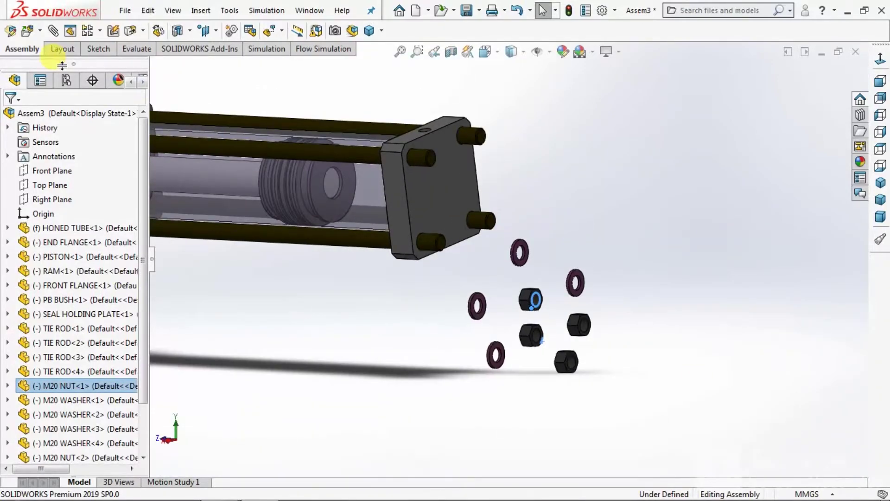
pyautogui.click(53, 30)
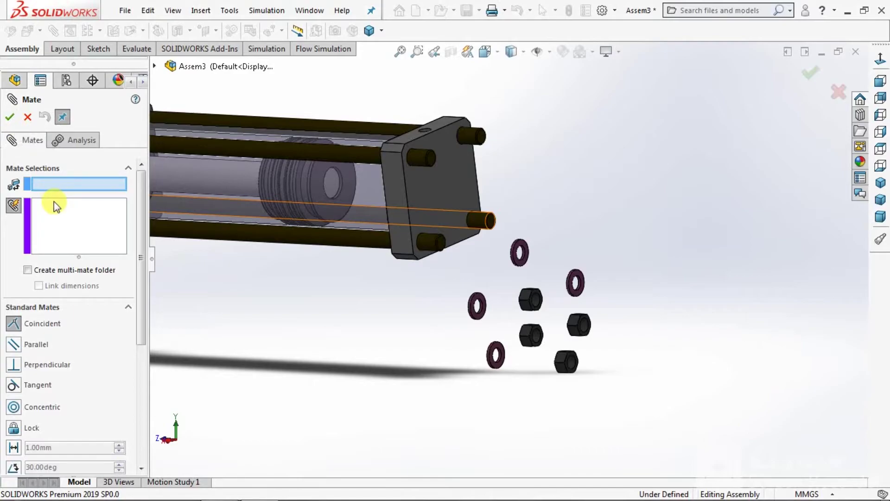
pyautogui.scroll(-5, 453, 258)
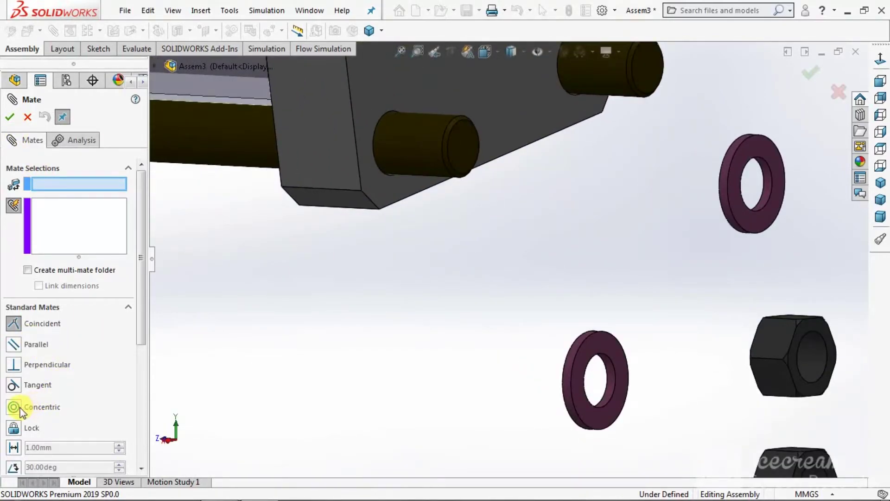
pyautogui.click(14, 408)
pyautogui.click(422, 162)
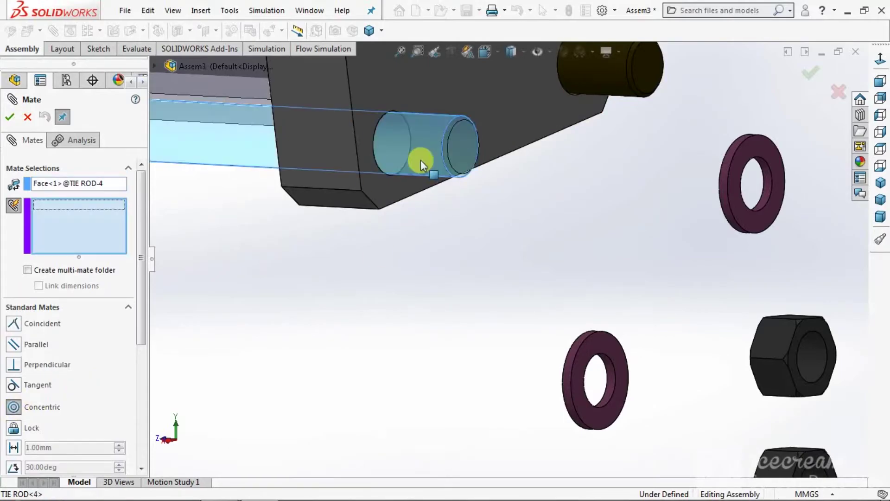
pyautogui.click(608, 396)
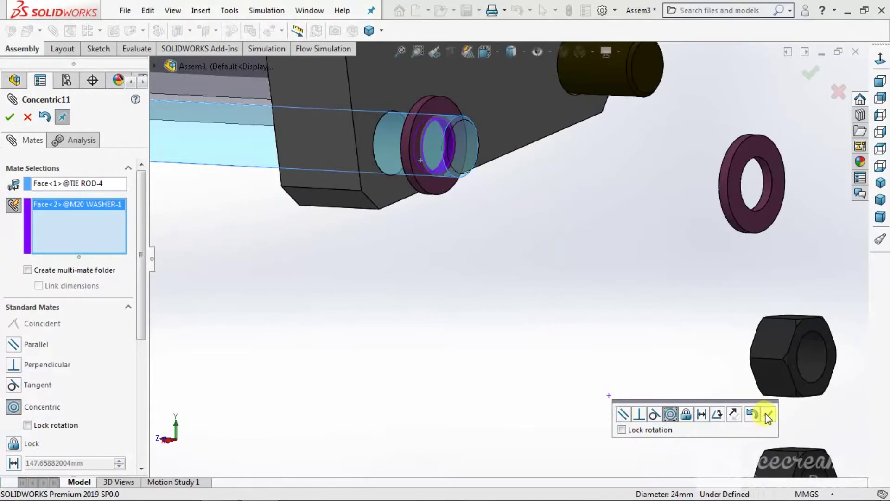
pyautogui.click(768, 417)
# - Try to add a concentric mate between the second M20 washer and the lower-right tie rod in multiple mate mode
pyautogui.scroll(3, 547, 306)
pyautogui.moveTo(547, 306); pyautogui.dragTo(547, 153, button='middle')
pyautogui.scroll(-3, 547, 153)
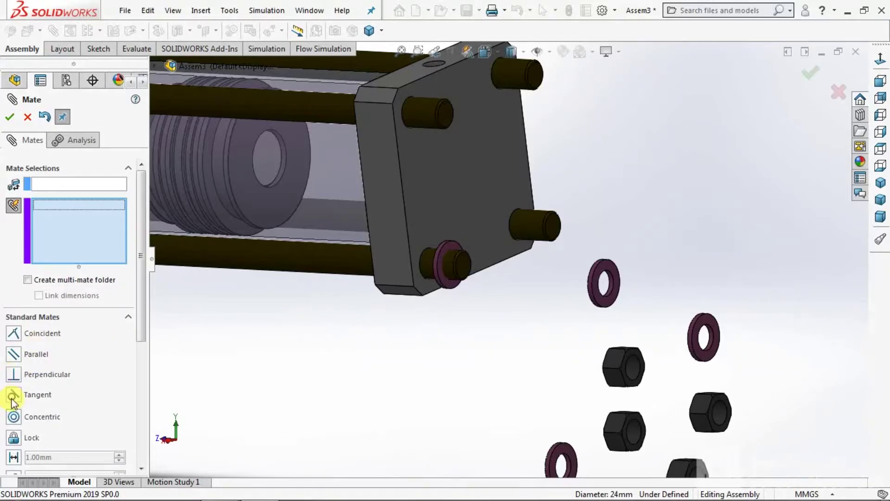
pyautogui.scroll(-4, 608, 277)
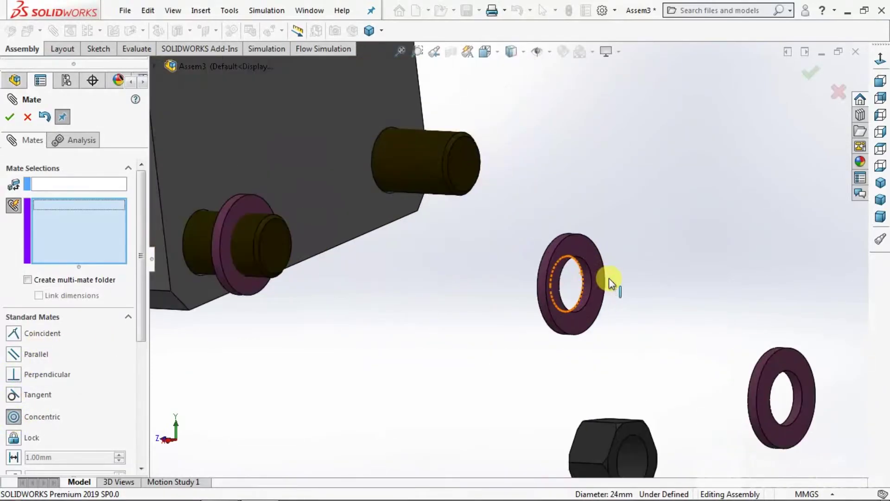
pyautogui.click(566, 298)
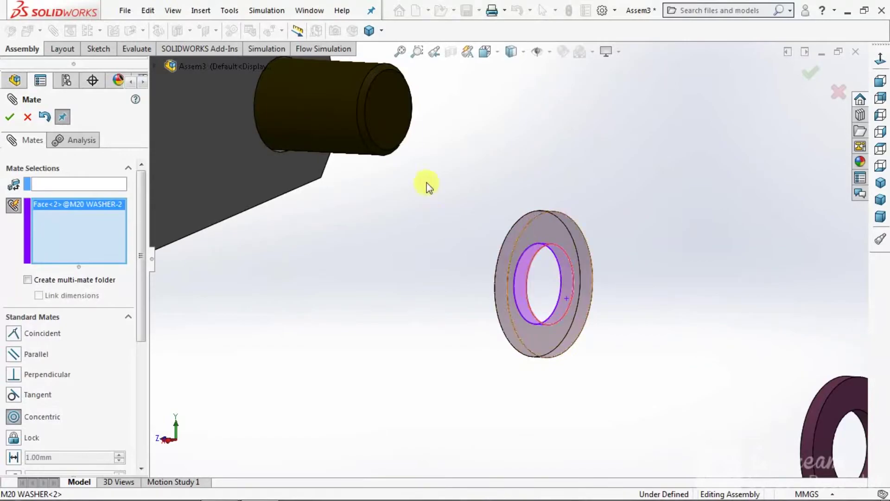
pyautogui.click(324, 137)
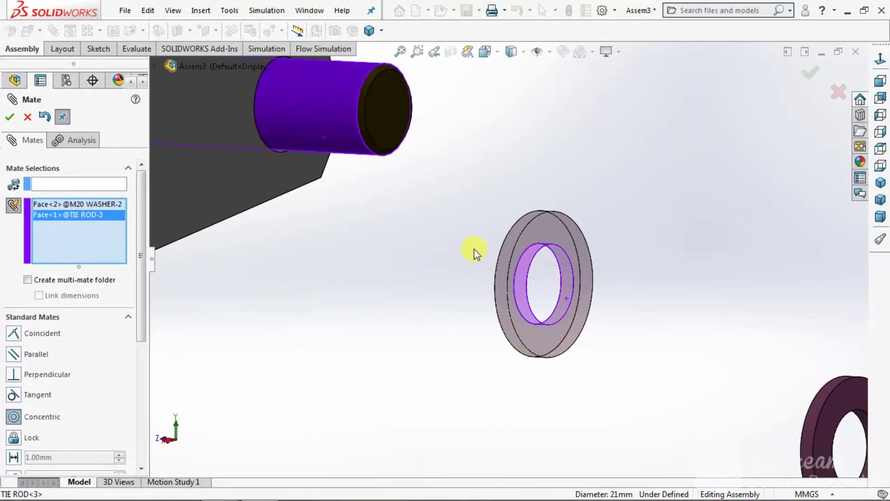
pyautogui.scroll(5, 470, 249)
pyautogui.scroll(-3, 473, 207)
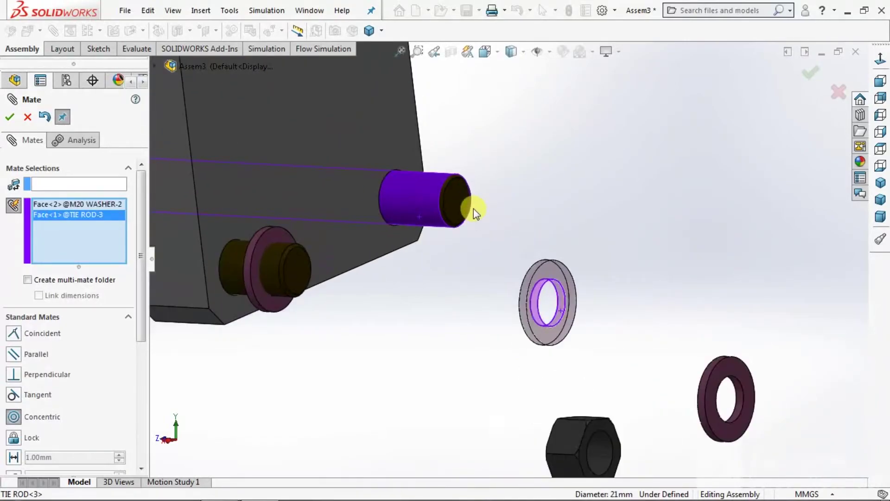
pyautogui.click(10, 117)
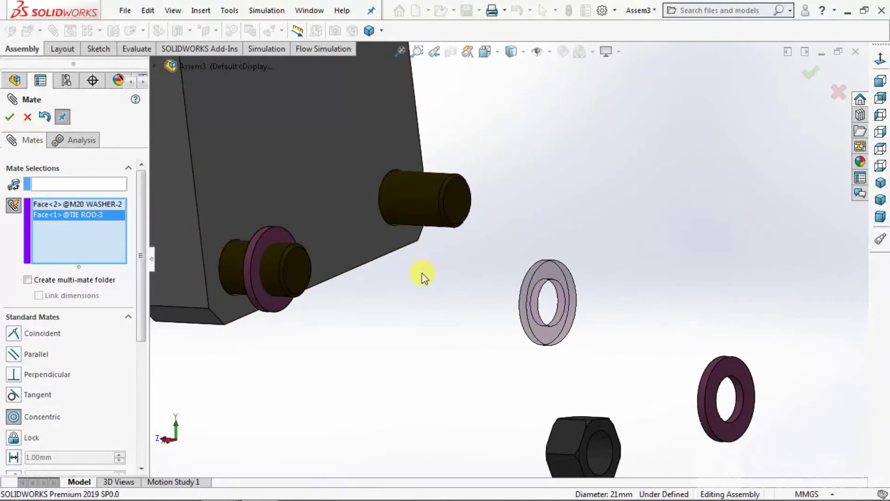
# - Add a concentric mate between the lower-right tie rod and the hole of the second M20 washer
pyautogui.click(54, 31)
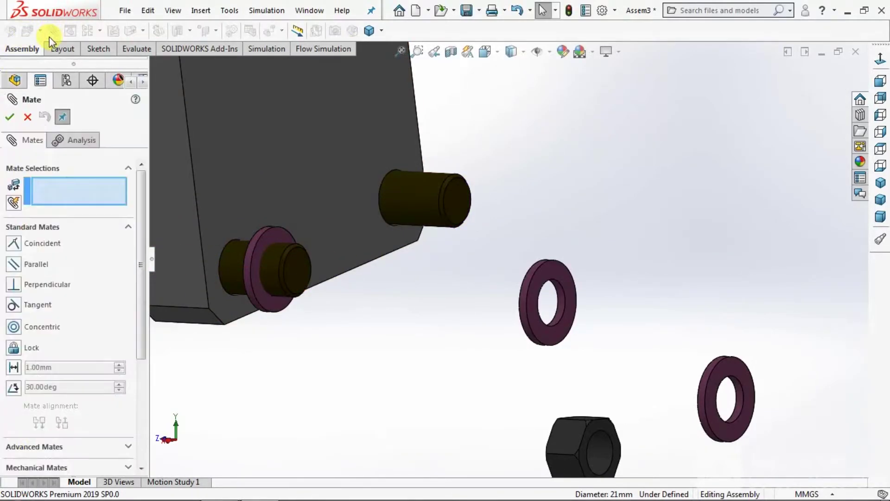
pyautogui.click(13, 327)
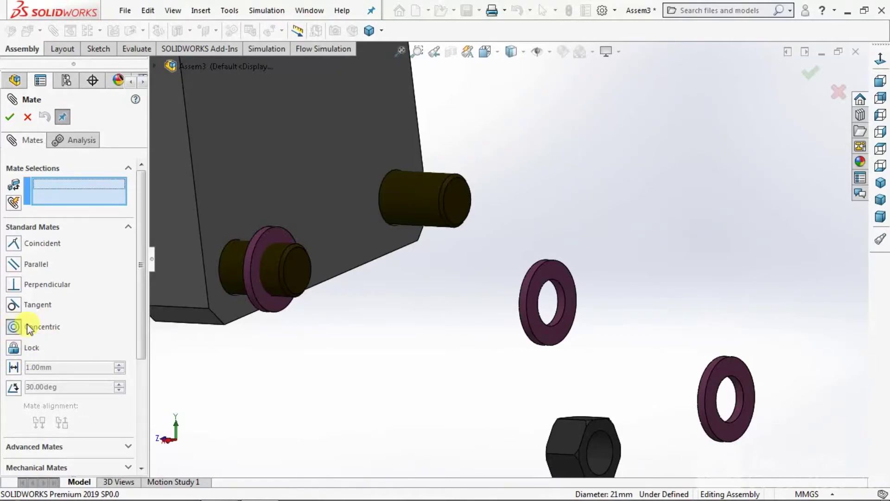
pyautogui.click(416, 201)
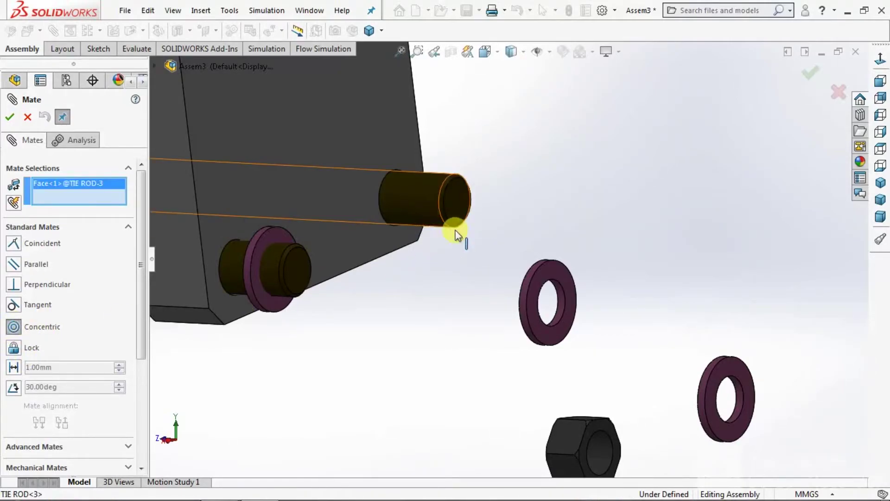
pyautogui.scroll(-3, 565, 314)
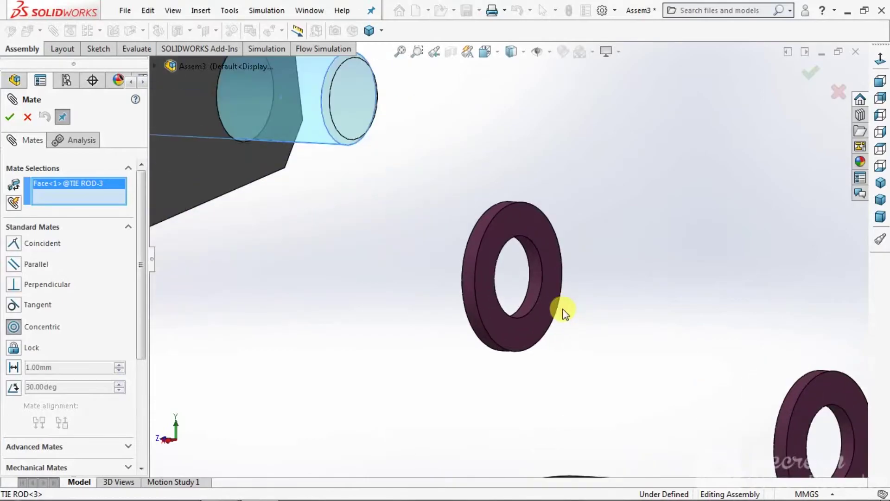
pyautogui.click(539, 275)
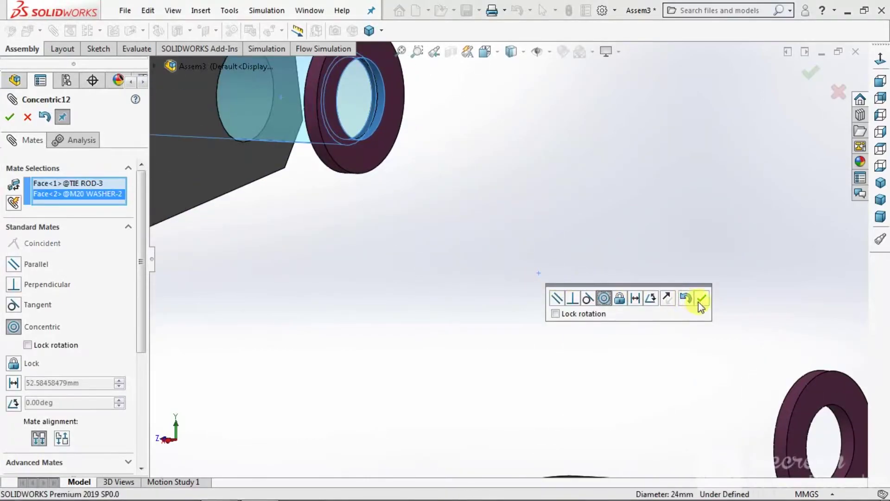
pyautogui.click(700, 301)
# - Add a concentric mate between the hole of the third M20 washer and the upper-left tie rod
pyautogui.scroll(5, 461, 270)
pyautogui.moveTo(470, 302); pyautogui.dragTo(551, 380, button='middle')
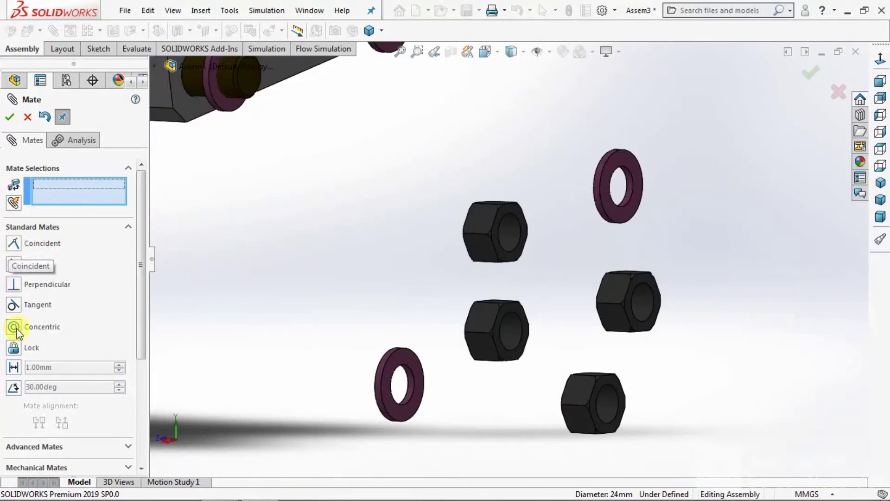
pyautogui.scroll(-5, 427, 405)
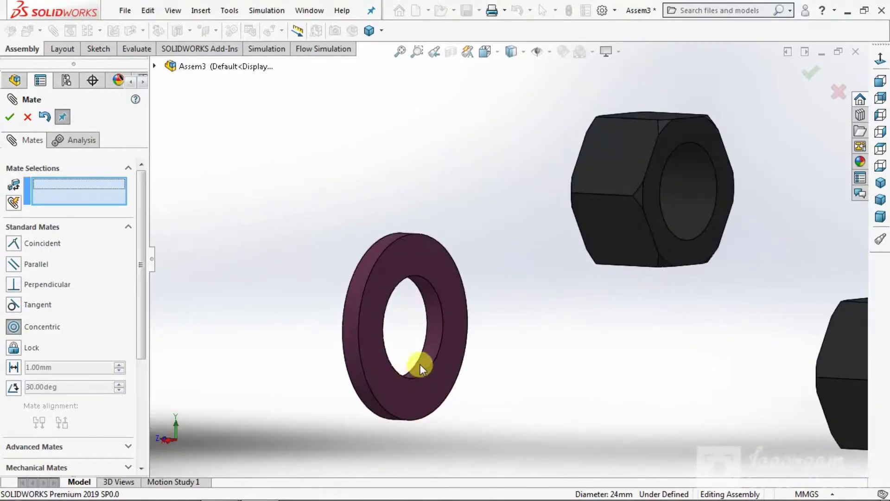
pyautogui.click(431, 354)
pyautogui.scroll(6, 427, 358)
pyautogui.moveTo(427, 357); pyautogui.dragTo(475, 232, button='middle')
pyautogui.scroll(-4, 475, 232)
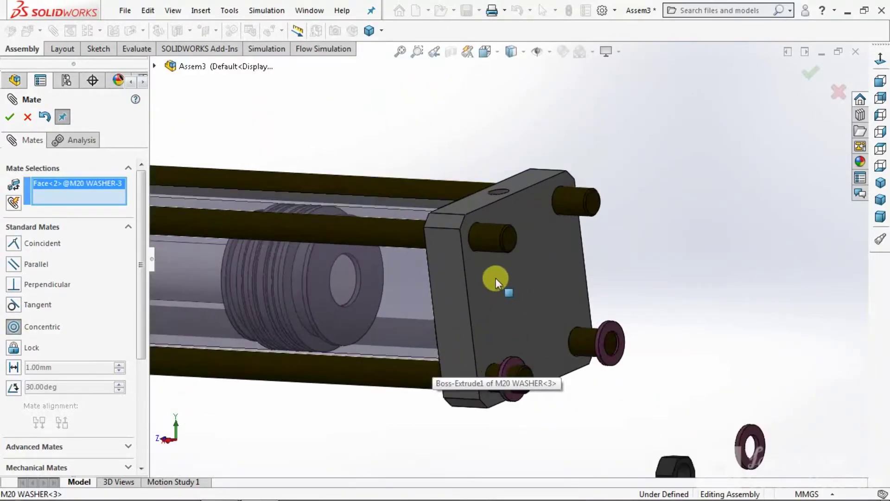
pyautogui.click(491, 240)
pyautogui.click(653, 212)
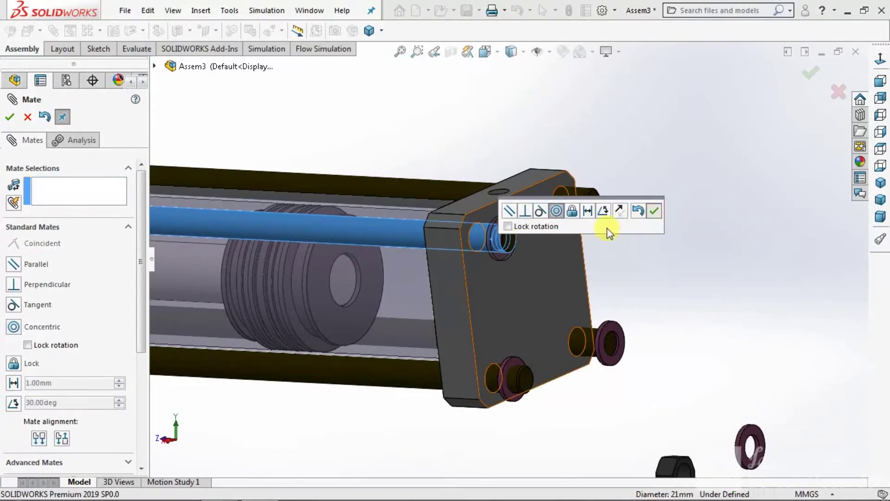
# - Add a concentric mate between the hole of the fourth M20 washer and the upper-right tie rod
pyautogui.scroll(6, 417, 231)
pyautogui.scroll(-5, 543, 294)
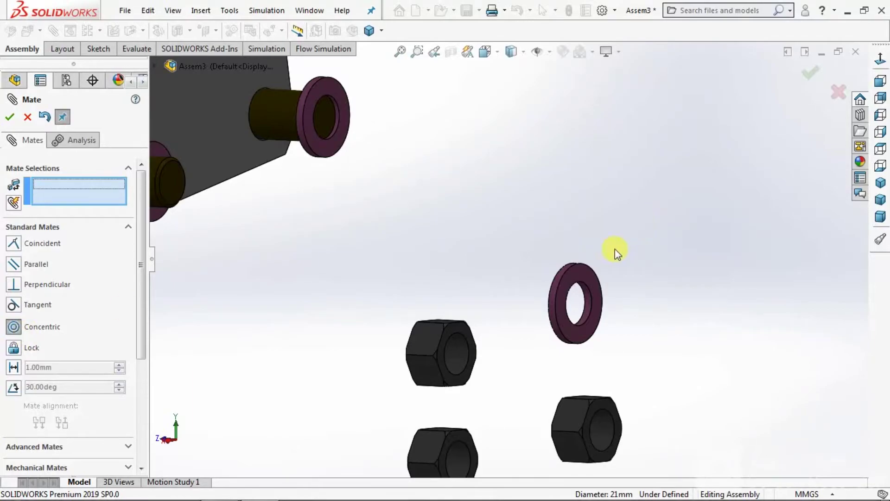
pyautogui.scroll(-4, 603, 283)
pyautogui.click(550, 330)
pyautogui.scroll(5, 548, 338)
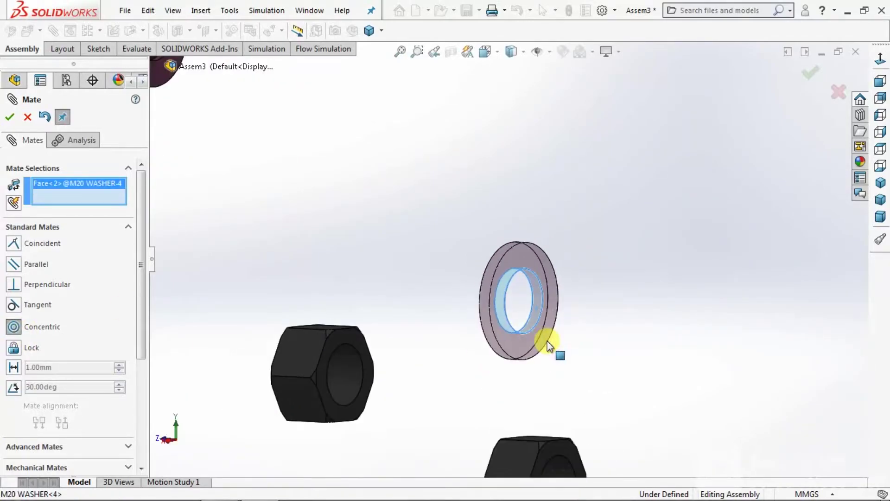
pyautogui.scroll(-3, 406, 77)
pyautogui.click(379, 171)
pyautogui.click(363, 144)
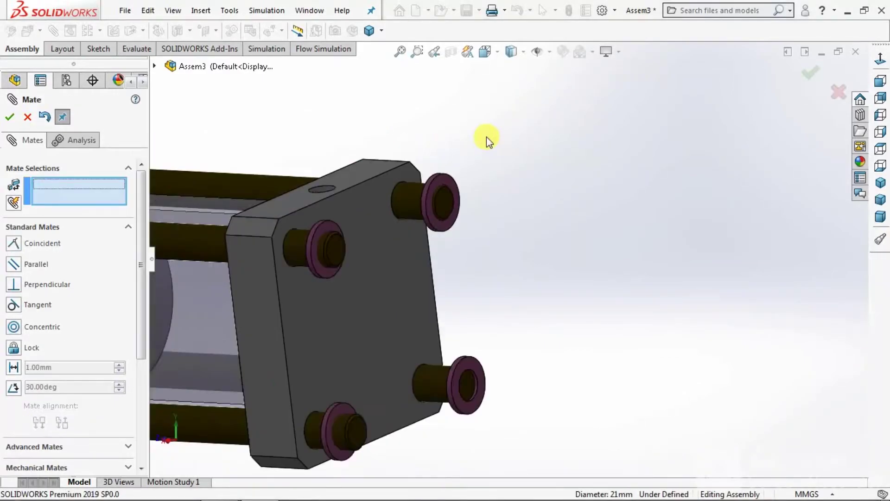
# - Add a coincident mate between the end flange's outer face and the inner face of the upper-left M20 washer
pyautogui.scroll(4, 486, 137)
pyautogui.scroll(-2, 477, 236)
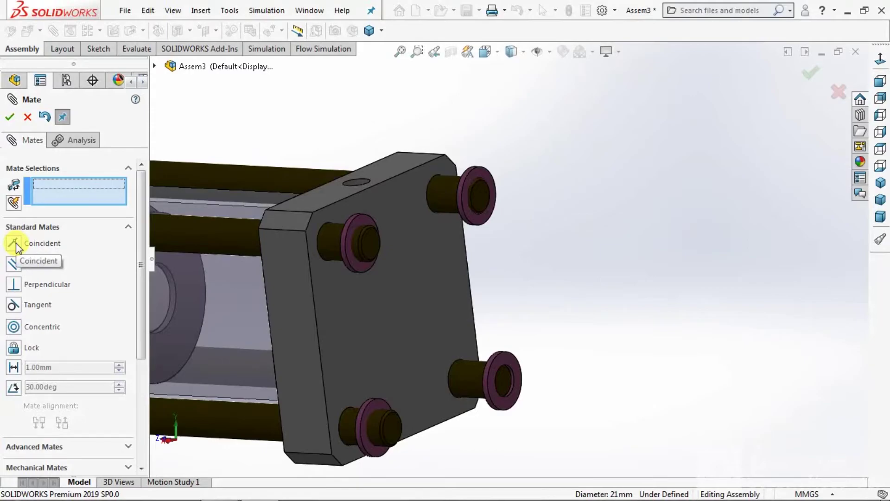
pyautogui.scroll(-5, 407, 272)
pyautogui.click(325, 285)
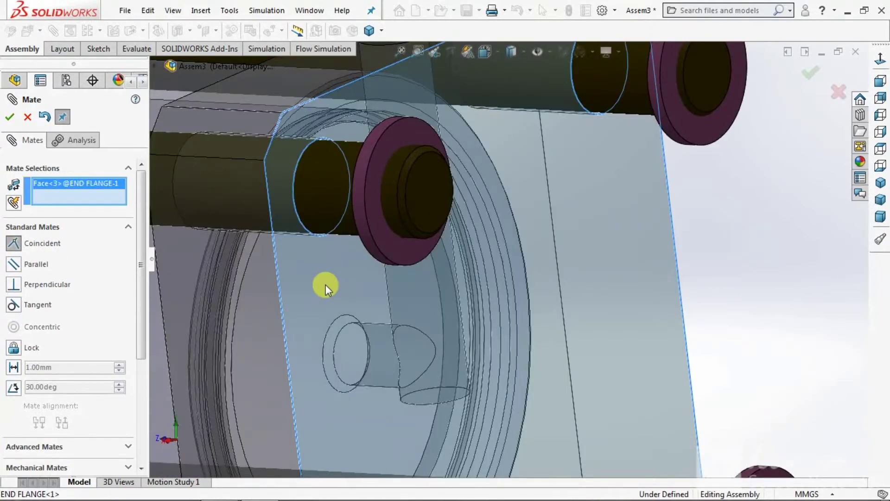
pyautogui.moveTo(352, 289); pyautogui.dragTo(417, 264, button='middle')
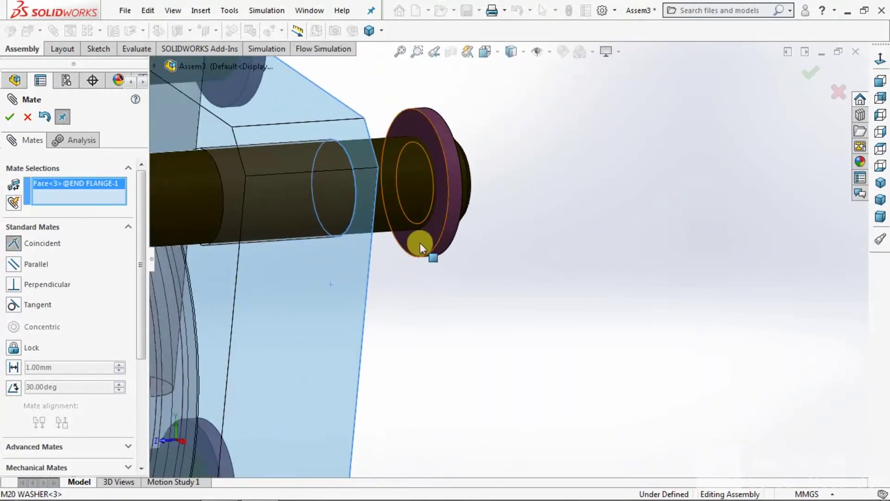
pyautogui.click(420, 243)
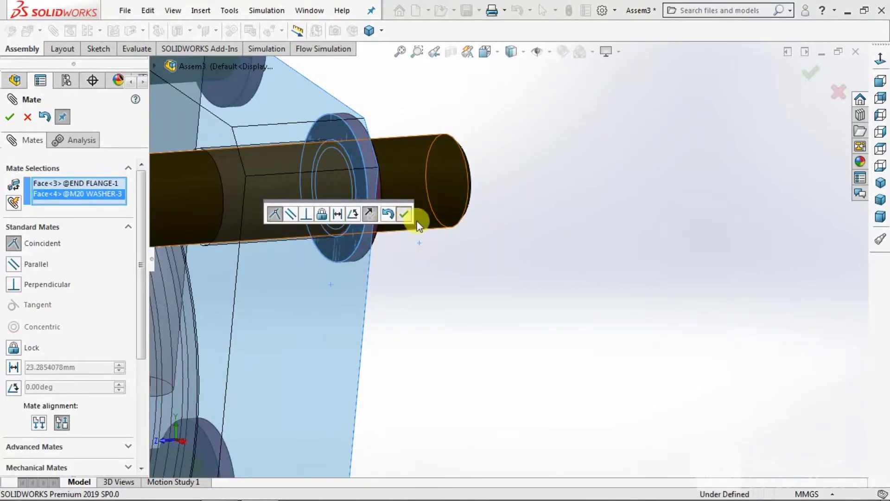
pyautogui.click(408, 214)
# - Seat the upper-right M20 washer against the end flange's outer face with a coincident mate
pyautogui.scroll(5, 387, 292)
pyautogui.moveTo(461, 207); pyautogui.dragTo(399, 204, button='middle')
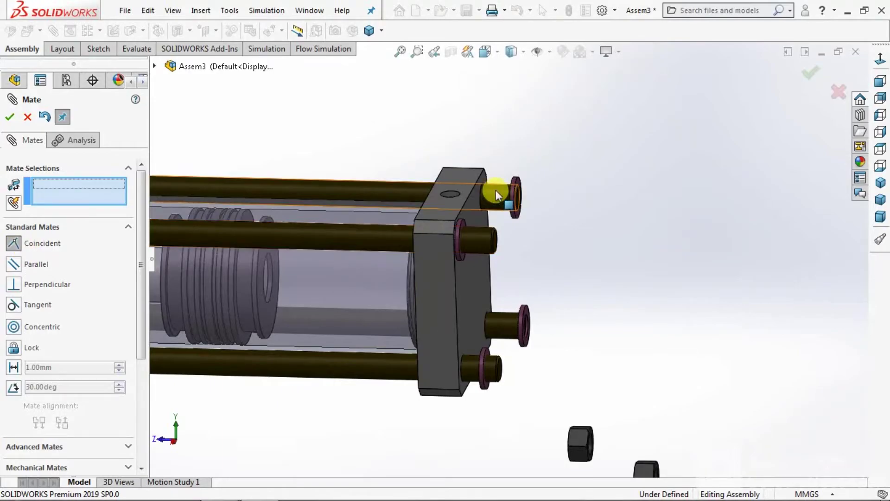
pyautogui.scroll(-4, 495, 190)
pyautogui.click(444, 276)
pyautogui.moveTo(519, 293); pyautogui.dragTo(550, 280, button='middle')
pyautogui.click(548, 282)
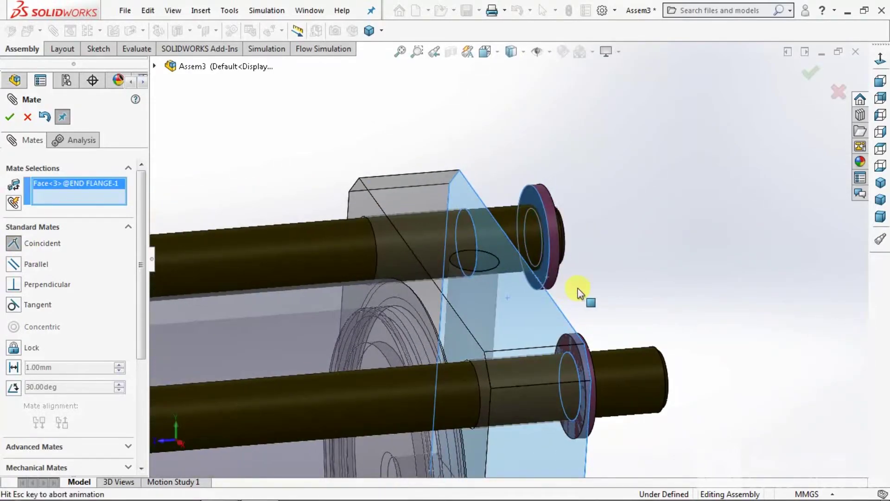
pyautogui.click(716, 286)
# - Add a coincident mate between the inner face of the lower-left M20 washer and the end flange's outer face
pyautogui.moveTo(716, 286); pyautogui.dragTo(552, 410, button='middle')
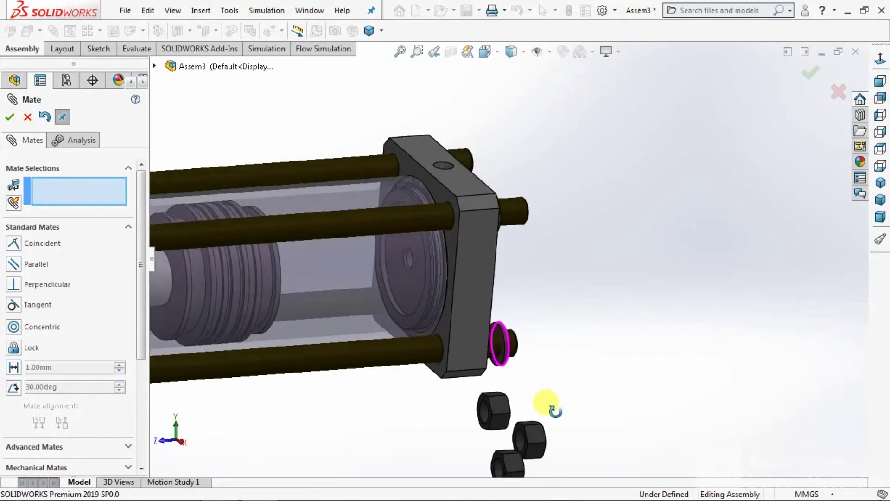
pyautogui.scroll(-3, 515, 364)
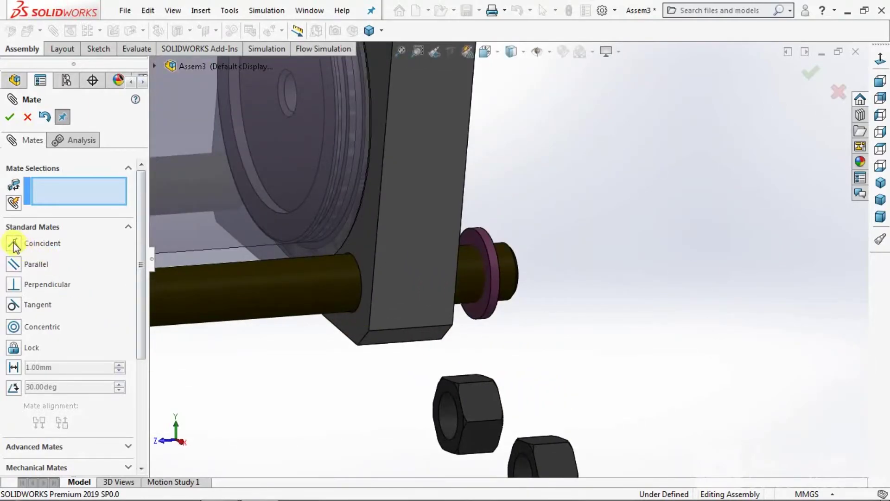
pyautogui.scroll(-3, 478, 333)
pyautogui.scroll(-3, 413, 288)
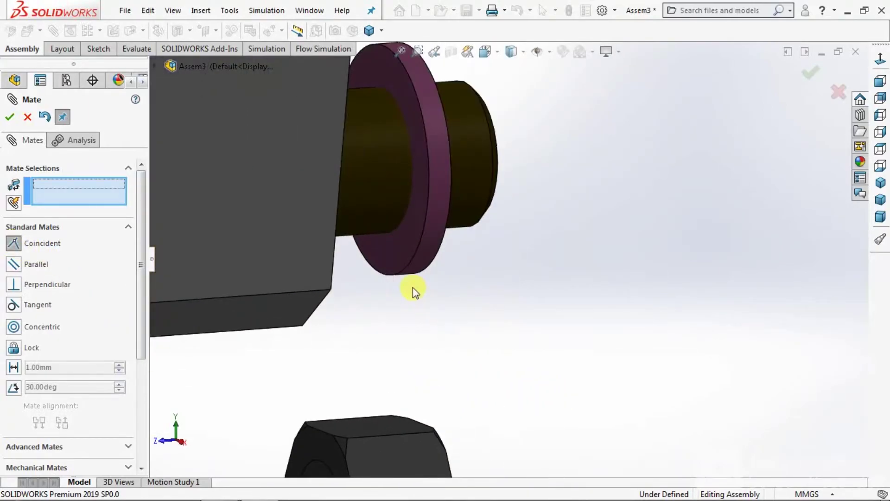
pyautogui.click(398, 258)
pyautogui.click(283, 280)
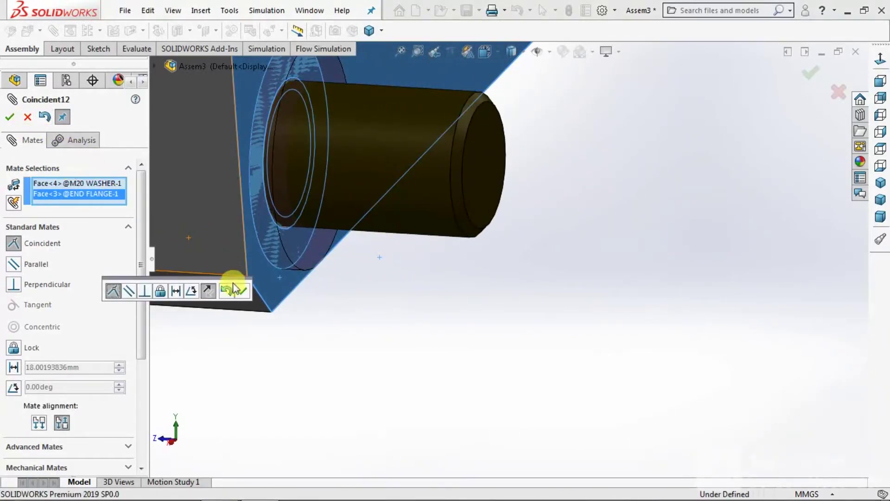
pyautogui.click(241, 290)
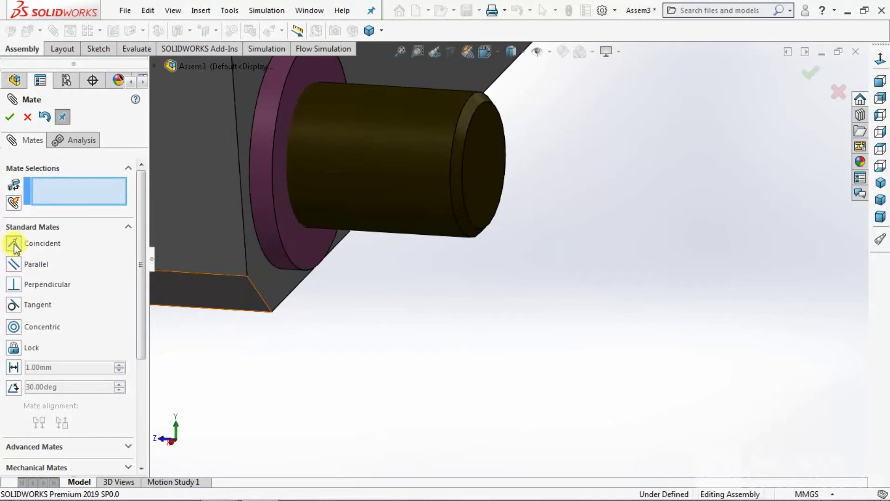
# - Seat the lower-right M20 washer against the end flange's outer face with a coincident mate
pyautogui.scroll(3, 357, 281)
pyautogui.scroll(-5, 516, 207)
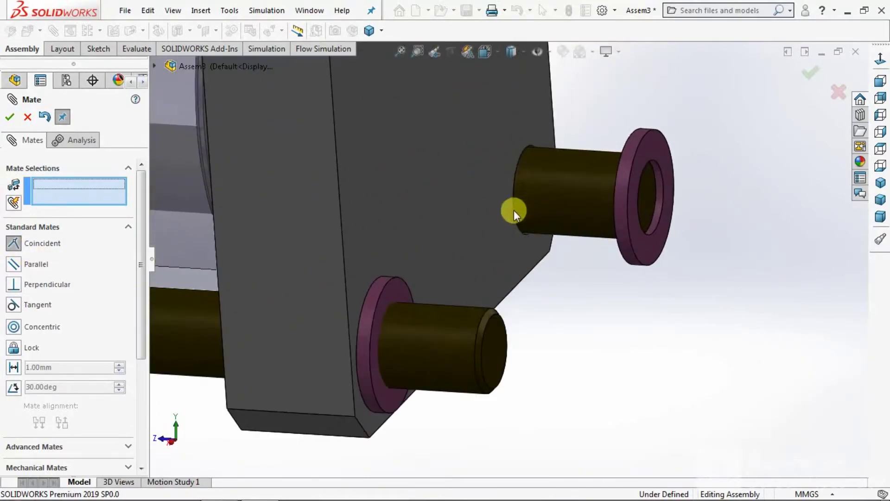
pyautogui.click(503, 221)
pyautogui.moveTo(564, 252)
pyautogui.mouseDown(button='middle')
pyautogui.moveTo(601, 259)
pyautogui.moveTo(576, 246)
pyautogui.mouseUp(button='middle')
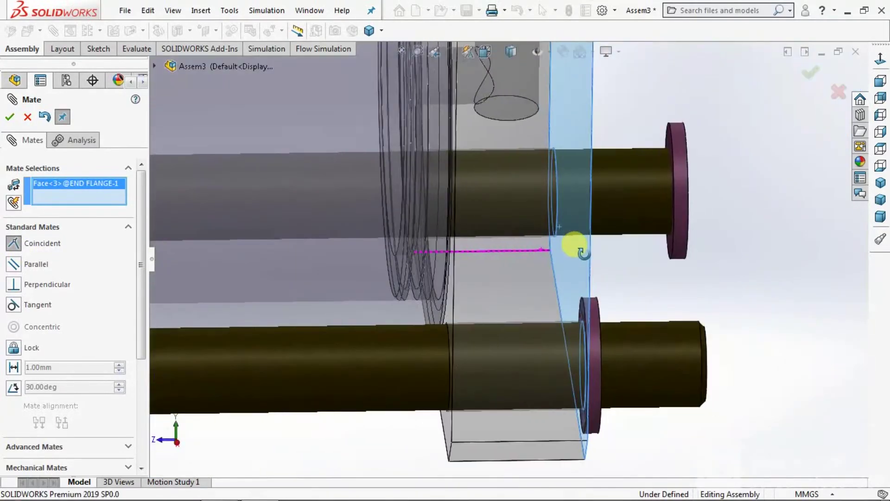
pyautogui.scroll(-4, 645, 253)
pyautogui.click(668, 241)
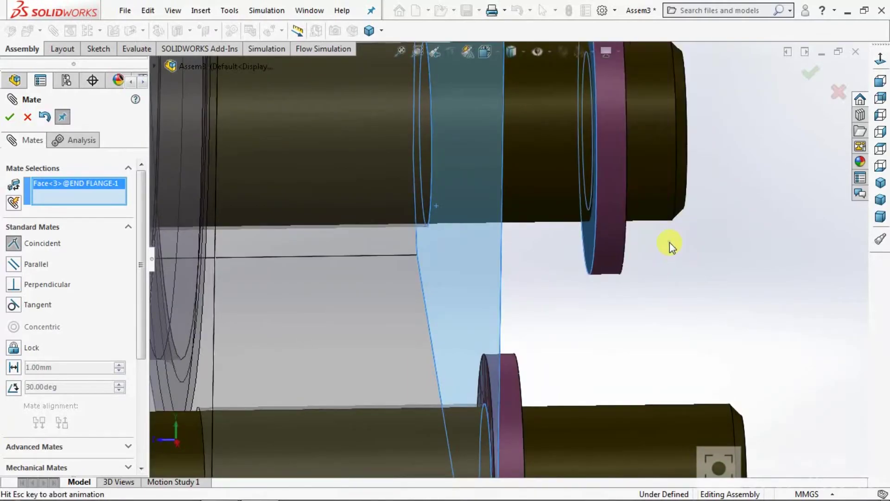
pyautogui.click(810, 225)
# - Add a concentric mate between the hole of the first M20 nut and the lower-left tie rod
pyautogui.scroll(6, 615, 200)
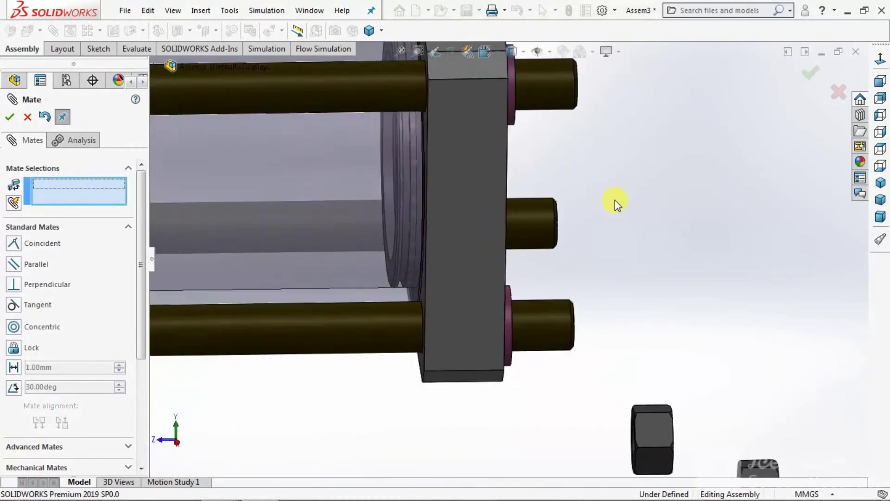
pyautogui.moveTo(615, 221); pyautogui.dragTo(552, 197, button='middle')
pyautogui.scroll(5, 622, 223)
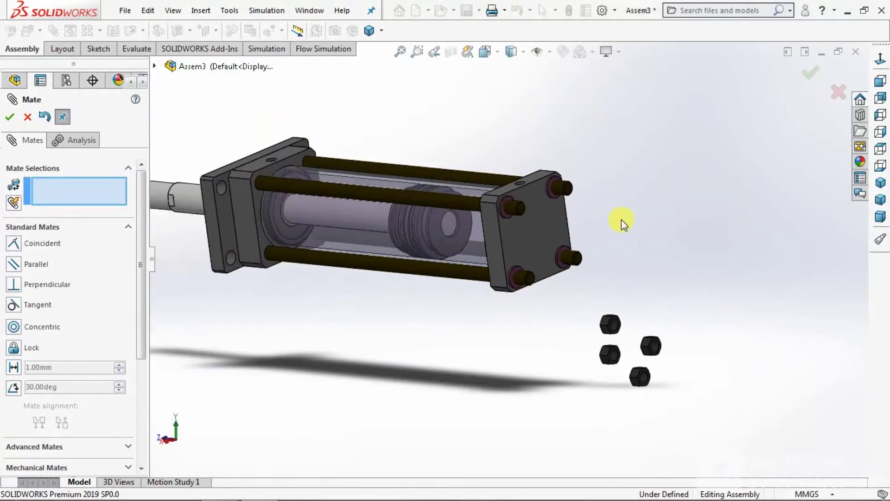
pyautogui.scroll(-4, 583, 301)
pyautogui.scroll(4, 541, 212)
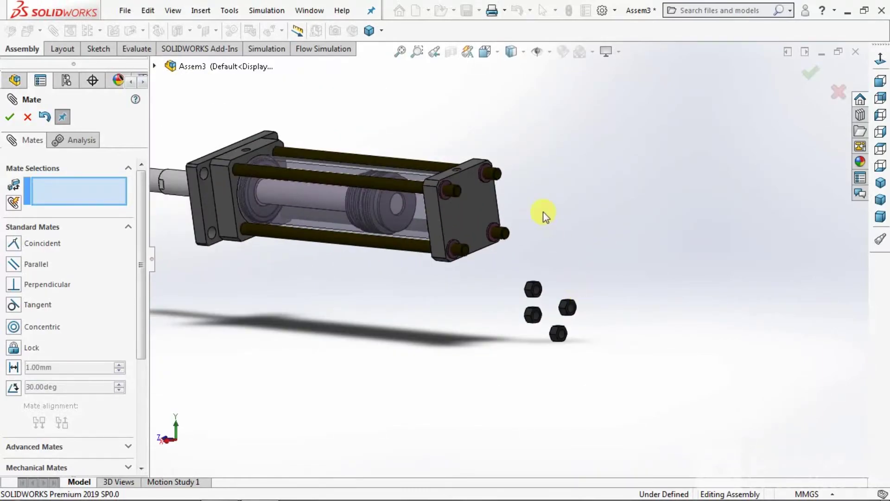
pyautogui.scroll(-4, 534, 264)
pyautogui.scroll(-1, 533, 262)
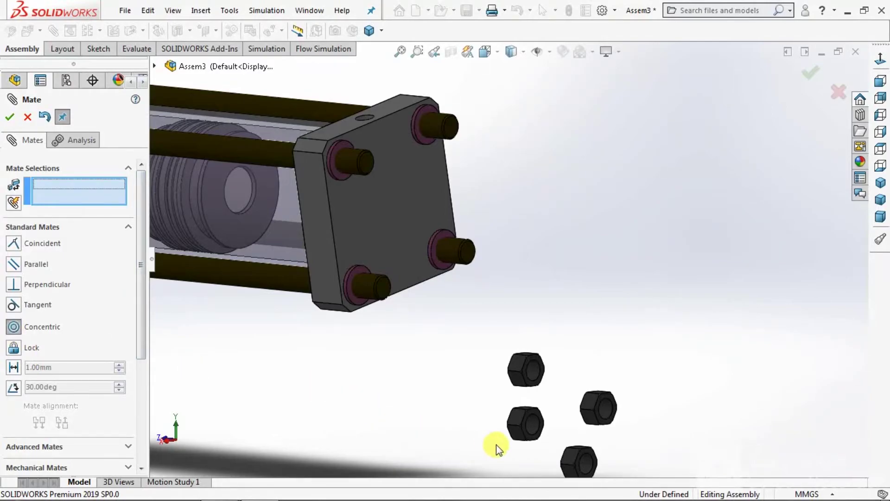
pyautogui.scroll(-3, 492, 448)
pyautogui.click(566, 285)
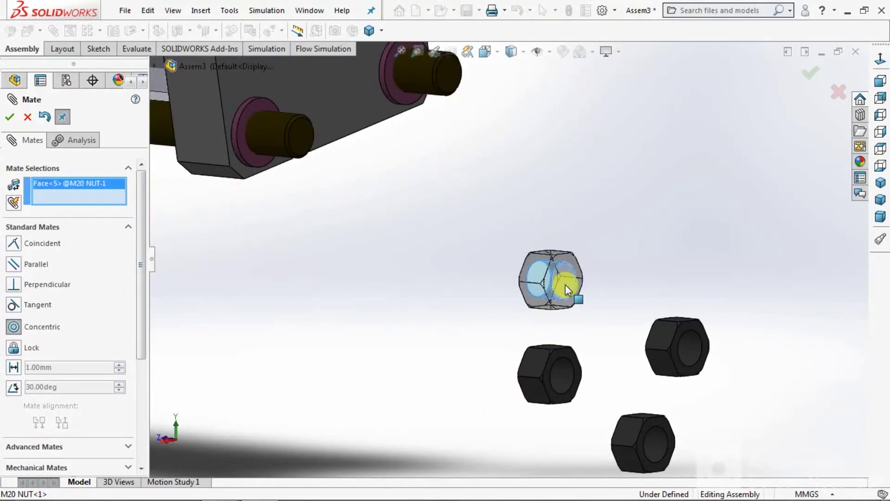
pyautogui.click(274, 144)
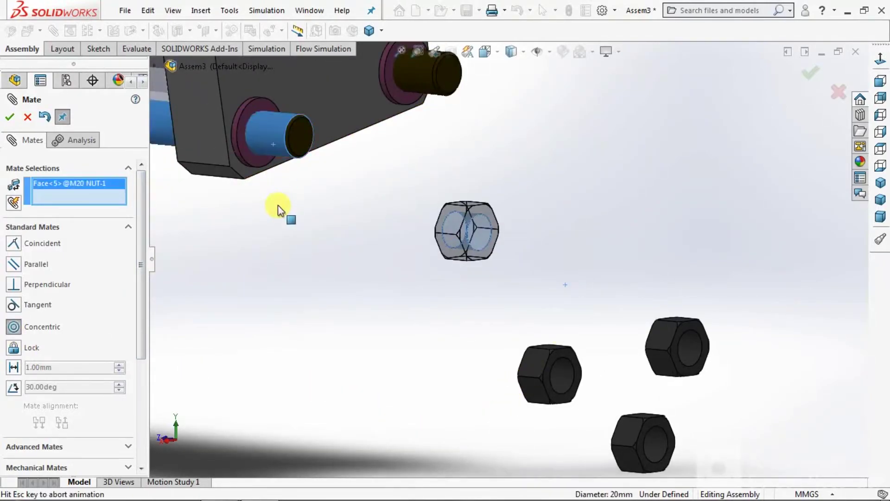
pyautogui.click(261, 191)
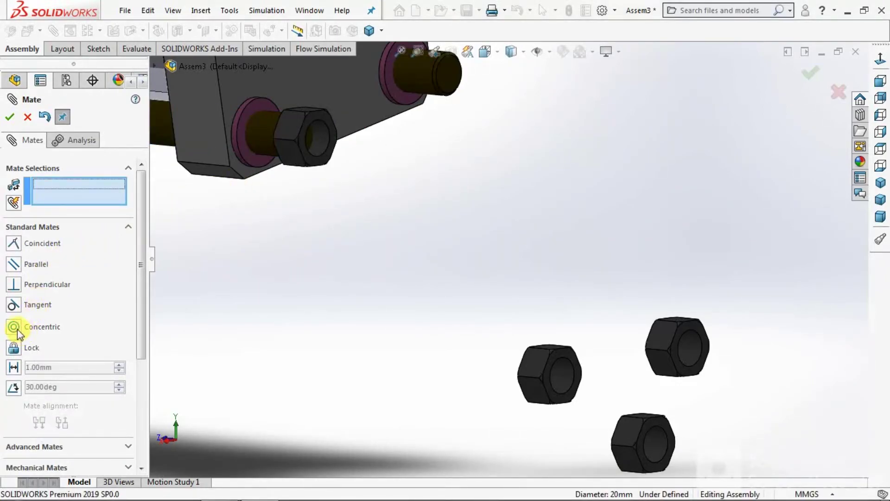
# - Add a concentric mate between the hole of the second M20 nut and the lower-right tie rod
pyautogui.click(691, 353)
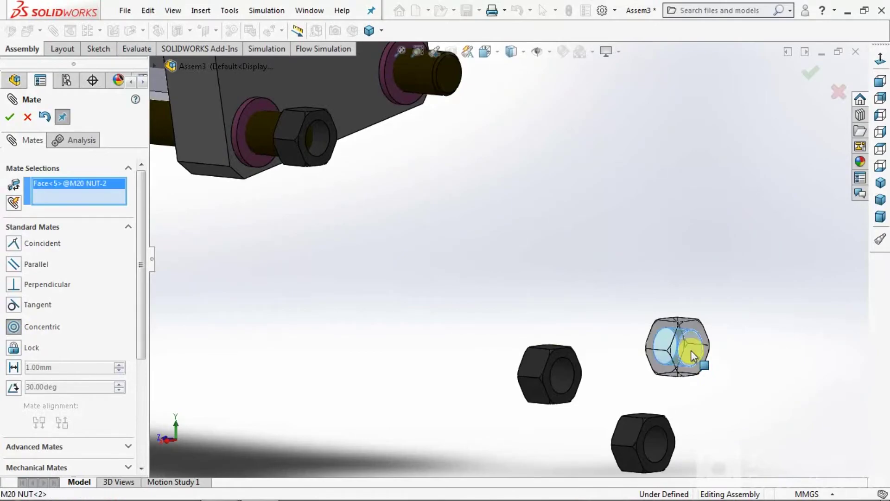
pyautogui.click(426, 84)
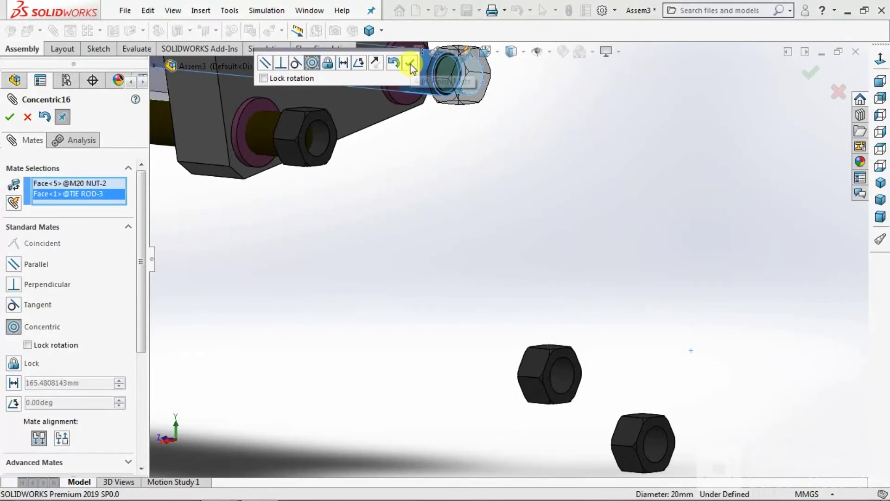
pyautogui.click(411, 66)
# - Add a concentric mate between the hole of the third M20 nut and the upper-left tie rod
pyautogui.scroll(5, 523, 285)
pyautogui.scroll(-3, 586, 230)
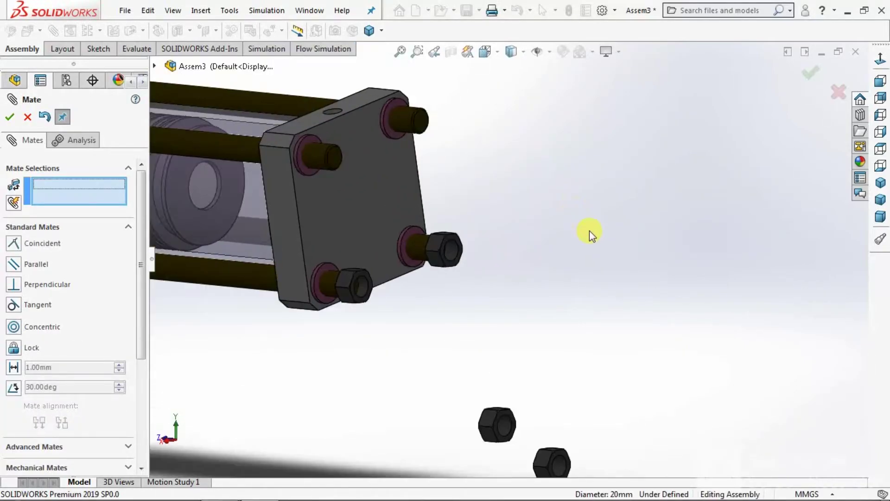
pyautogui.click(14, 327)
pyautogui.moveTo(478, 355); pyautogui.dragTo(508, 383, button='middle')
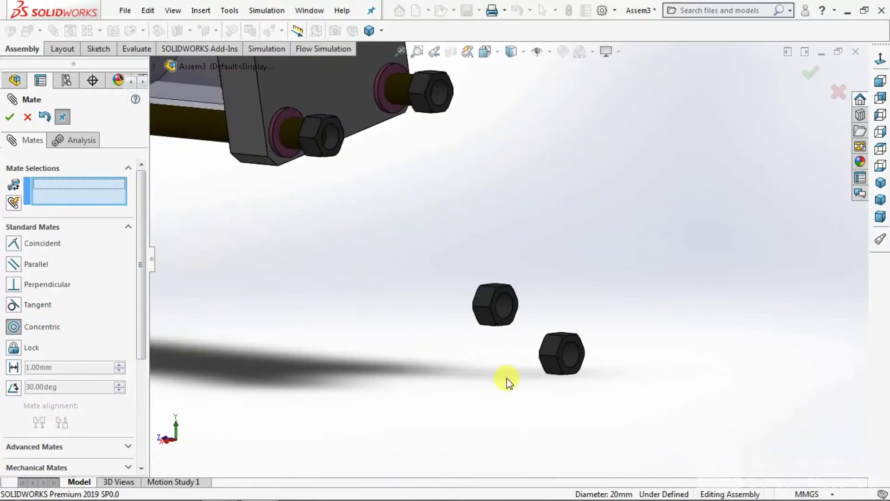
pyautogui.click(505, 305)
pyautogui.moveTo(425, 297); pyautogui.dragTo(393, 119, button='middle')
pyautogui.scroll(3, 389, 125)
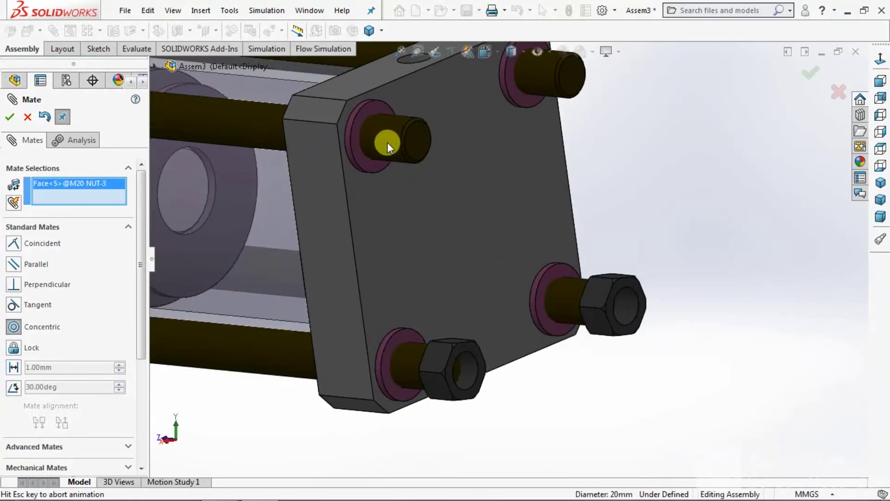
pyautogui.click(387, 143)
pyautogui.click(381, 127)
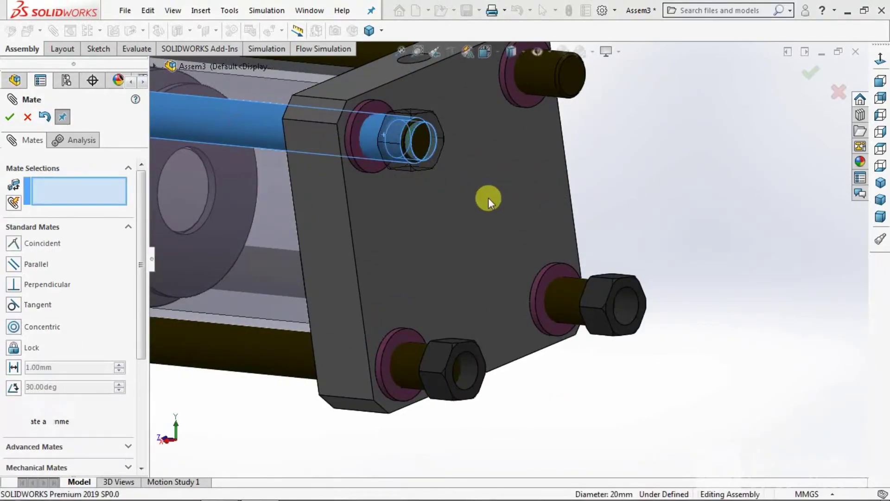
# - Add a concentric mate between the hole of the fourth M20 nut and the upper-right tie rod
pyautogui.scroll(-3, 492, 199)
pyautogui.moveTo(491, 200); pyautogui.dragTo(557, 294, button='middle')
pyautogui.scroll(5, 557, 294)
pyautogui.scroll(-3, 633, 392)
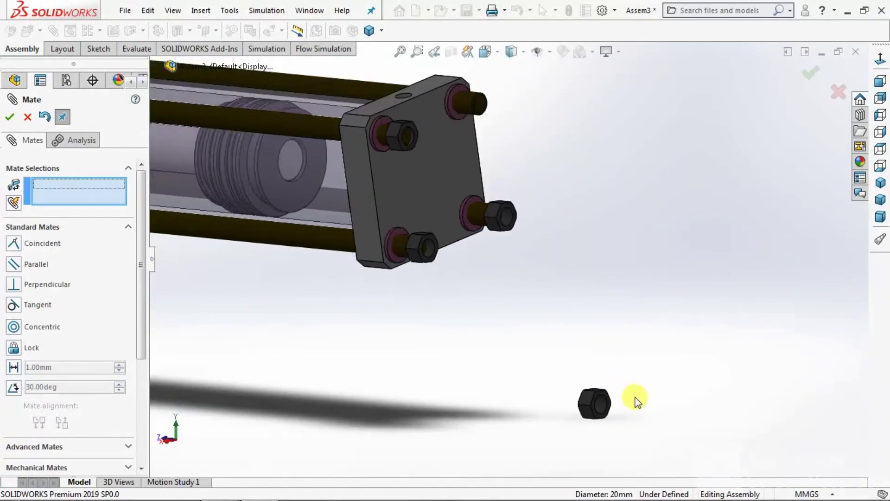
pyautogui.scroll(4, 578, 400)
pyautogui.click(559, 369)
pyautogui.scroll(-2, 559, 369)
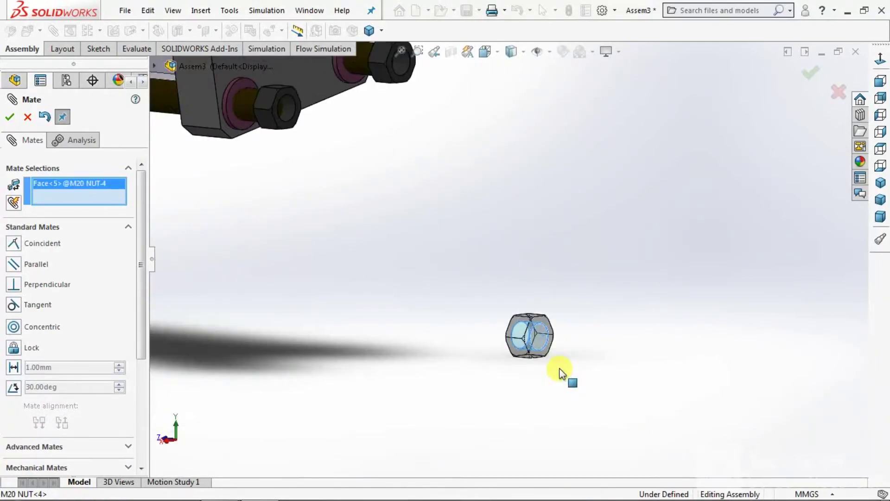
pyautogui.scroll(-3, 456, 83)
pyautogui.scroll(6, 479, 111)
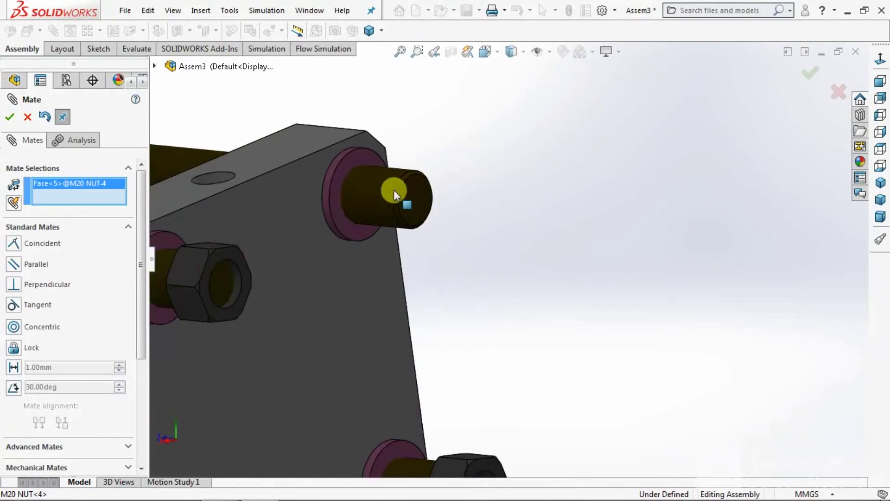
pyautogui.click(381, 200)
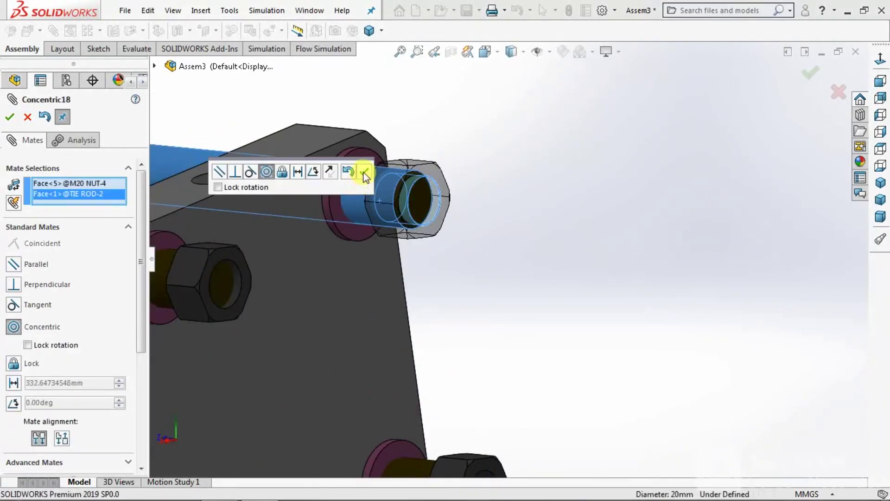
pyautogui.click(365, 173)
# - Add a coincident mate between the outer face of the upper-left M20 washer and the inner face of its nut
pyautogui.scroll(-3, 434, 149)
pyautogui.scroll(-2, 496, 304)
pyautogui.scroll(3, 516, 250)
pyautogui.scroll(-2, 516, 251)
pyautogui.click(14, 242)
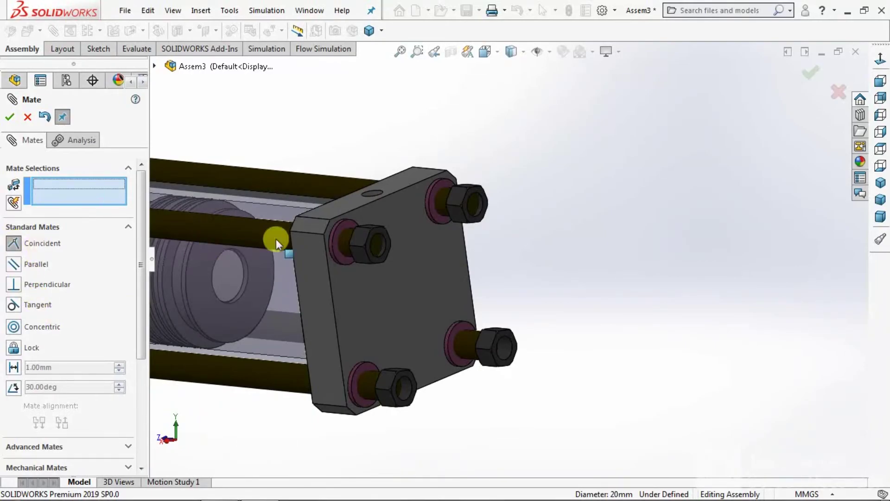
pyautogui.scroll(5, 392, 256)
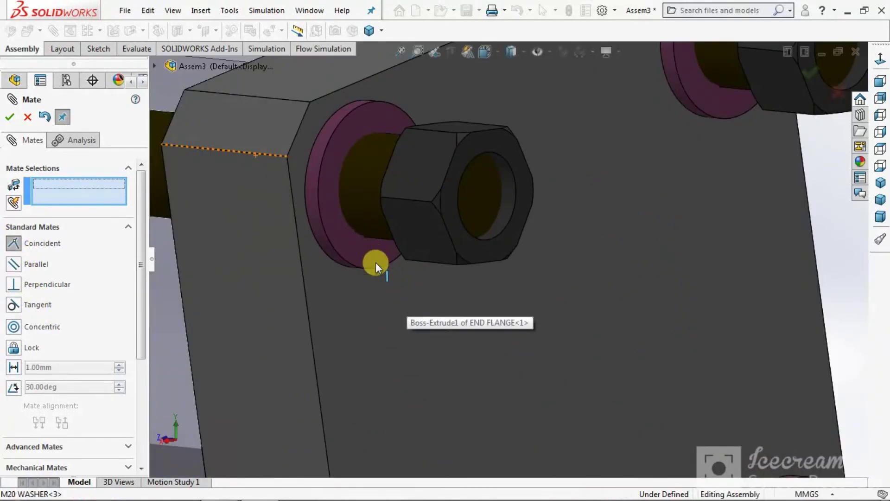
pyautogui.click(376, 258)
pyautogui.moveTo(383, 269); pyautogui.dragTo(445, 258, button='middle')
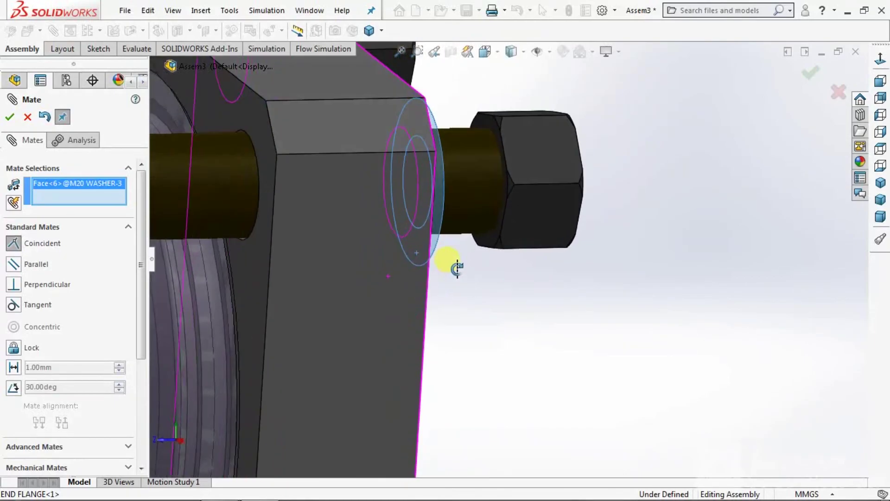
pyautogui.click(485, 241)
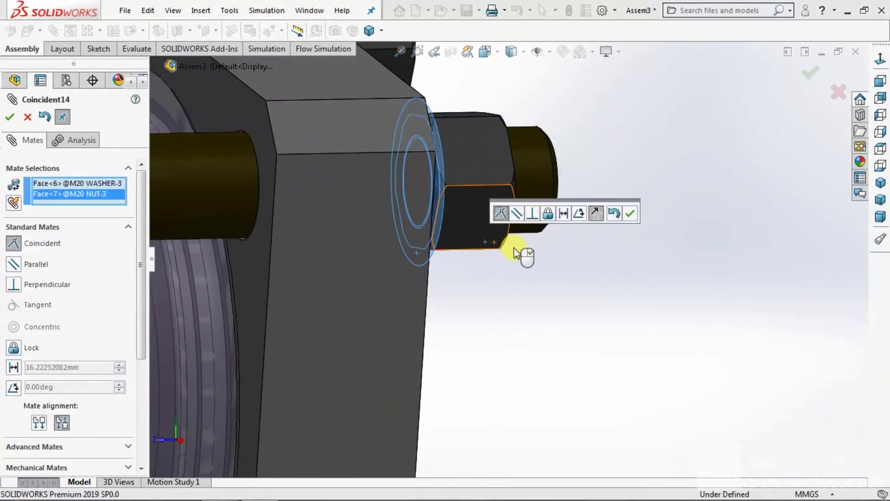
pyautogui.click(630, 214)
# - Add a coincident mate between the outer faces of the upper-left and upper-right M20 nuts
pyautogui.scroll(5, 482, 264)
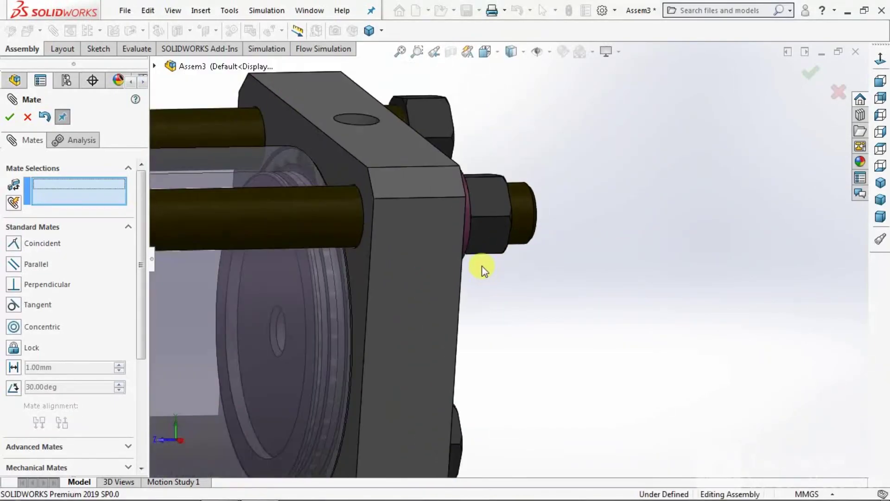
pyautogui.moveTo(530, 275); pyautogui.dragTo(445, 264, button='middle')
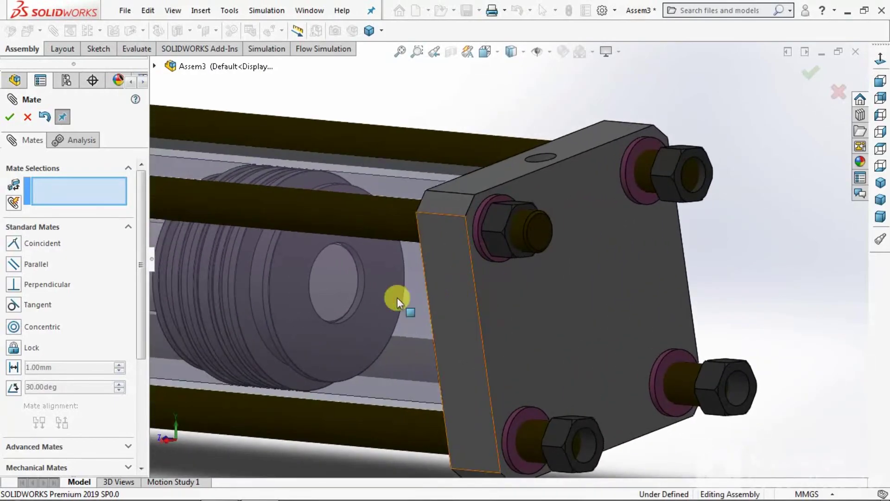
pyautogui.click(14, 244)
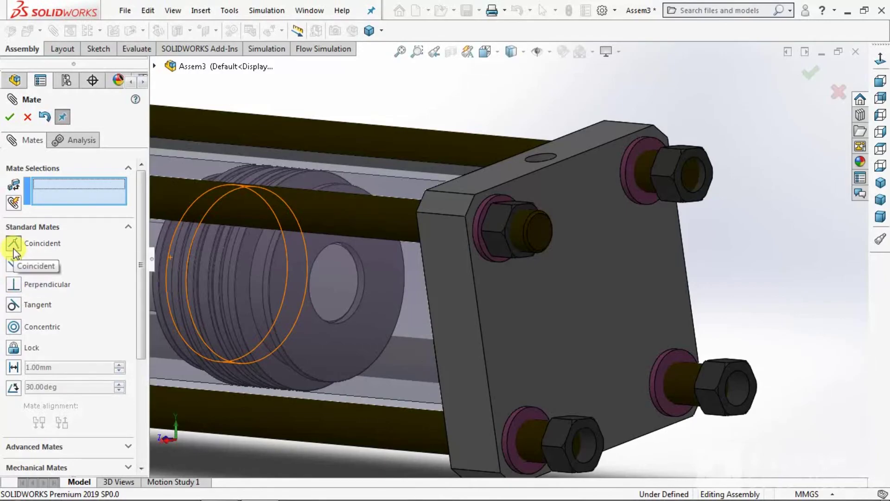
pyautogui.scroll(-5, 533, 218)
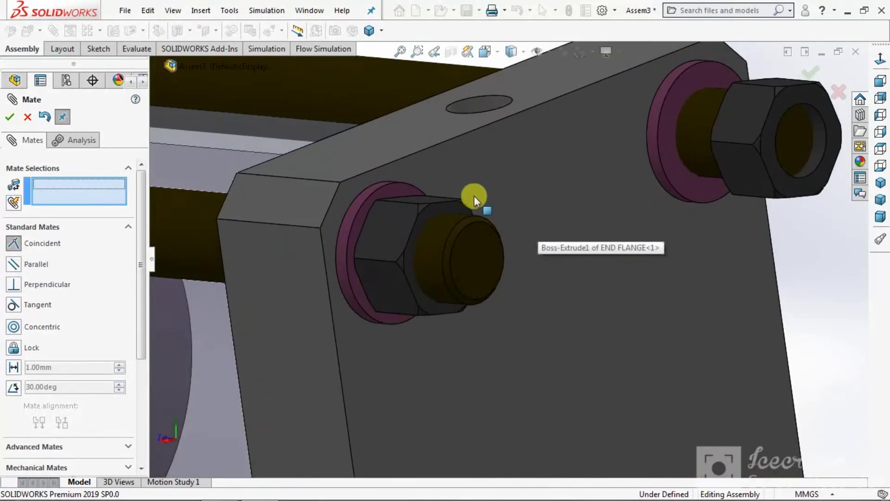
pyautogui.click(432, 306)
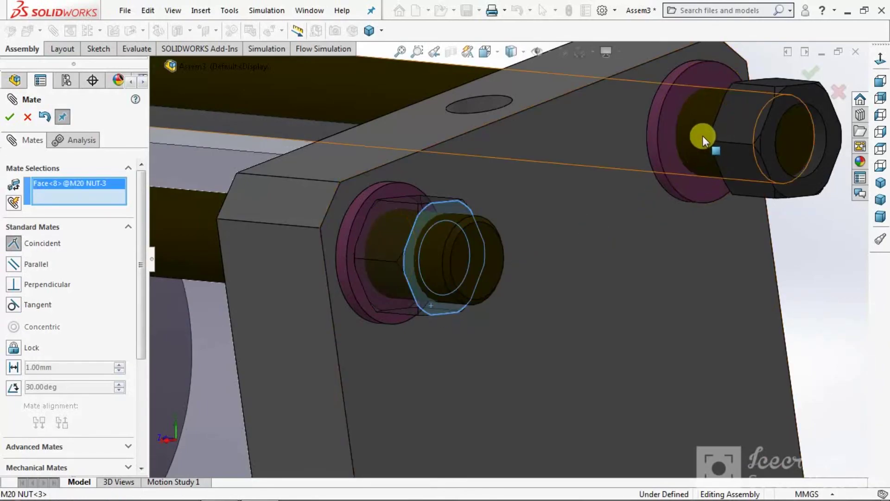
pyautogui.click(783, 195)
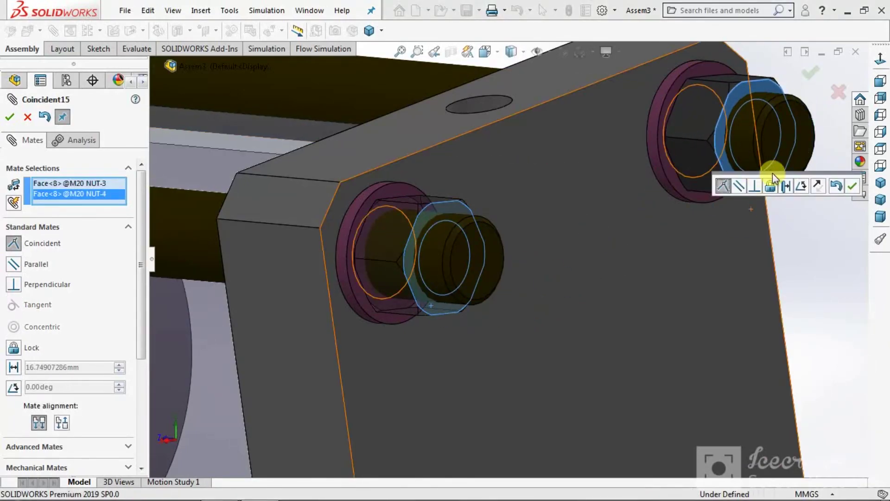
pyautogui.click(853, 186)
# - Add a coincident mate between the outer faces of the upper-left and lower-left M20 nuts
pyautogui.scroll(6, 549, 116)
pyautogui.scroll(-6, 546, 346)
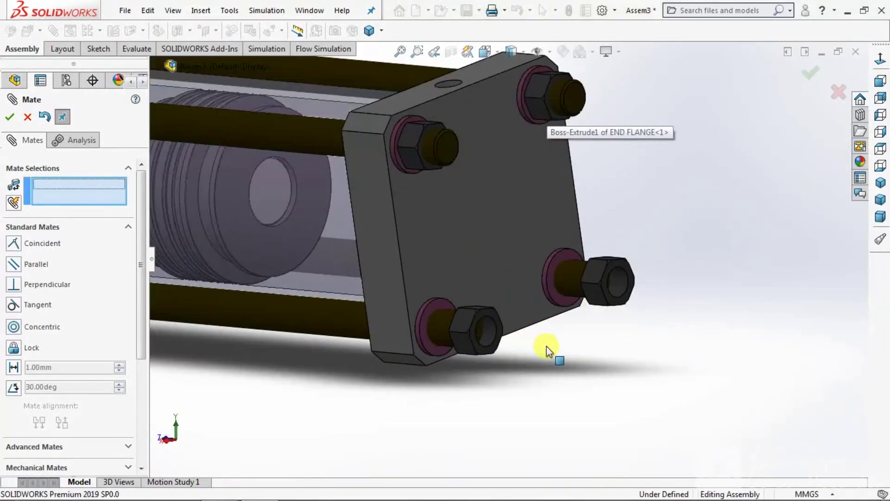
pyautogui.click(12, 245)
pyautogui.scroll(5, 160, 285)
pyautogui.scroll(-8, 498, 213)
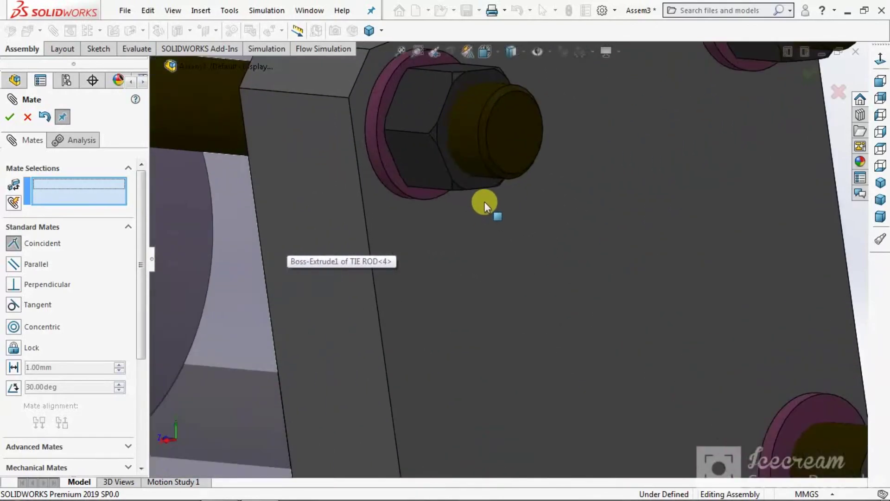
pyautogui.click(464, 182)
pyautogui.scroll(5, 464, 182)
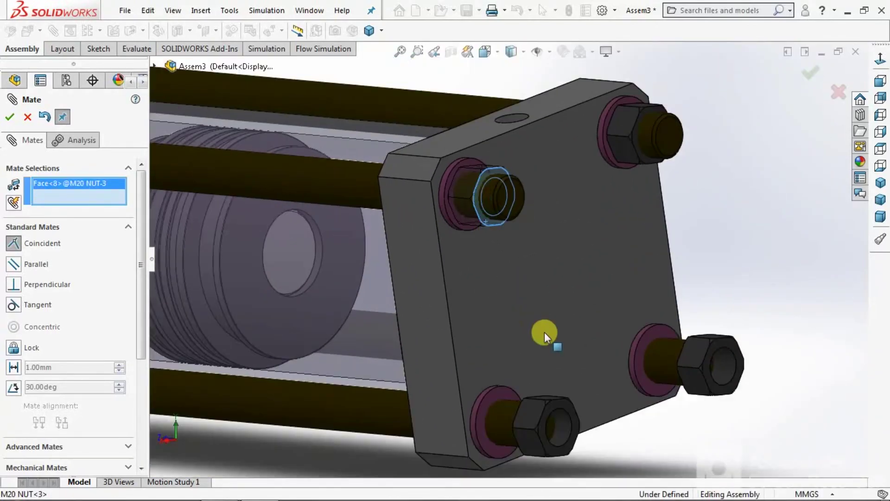
pyautogui.click(573, 411)
pyautogui.click(719, 434)
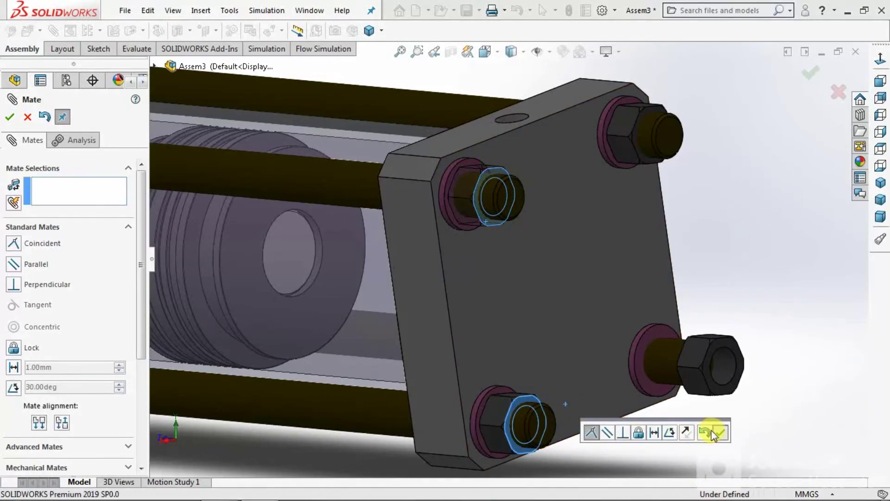
# - Add a coincident mate between the outer faces of the upper-right and lower-right M20 nuts
pyautogui.click(16, 245)
pyautogui.scroll(-8, 649, 179)
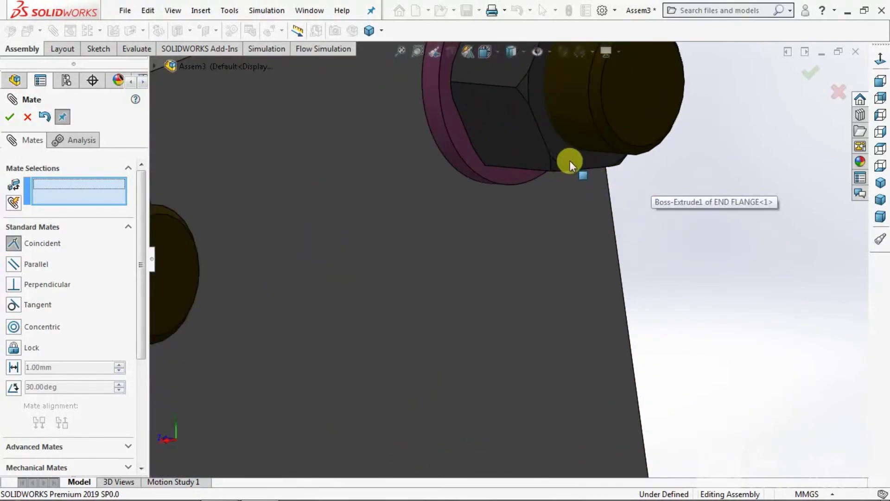
pyautogui.click(569, 160)
pyautogui.scroll(6, 578, 168)
pyautogui.scroll(-5, 493, 391)
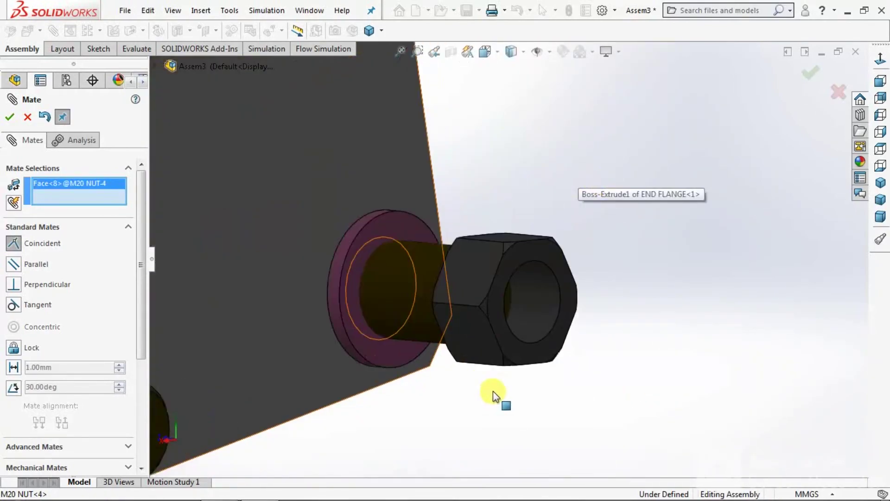
pyautogui.click(531, 336)
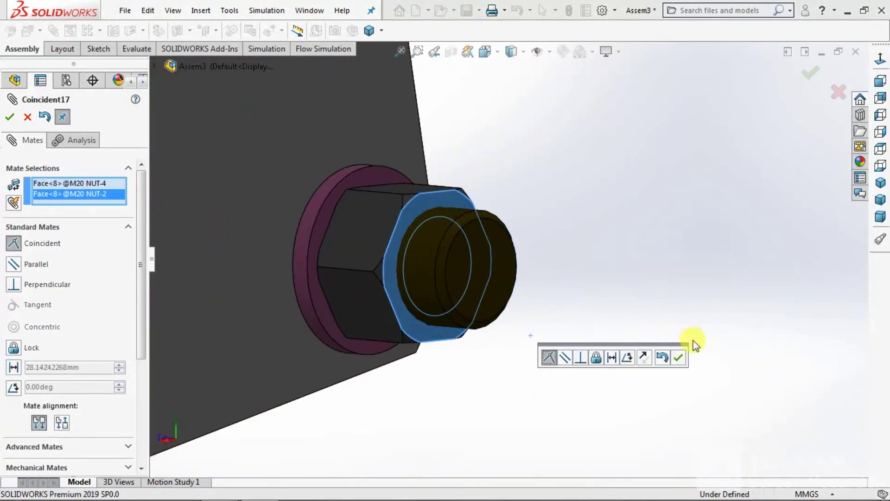
pyautogui.click(679, 358)
# - Finish the Mate command and set the completed cylinder assembly to the isometric view
pyautogui.scroll(8, 648, 270)
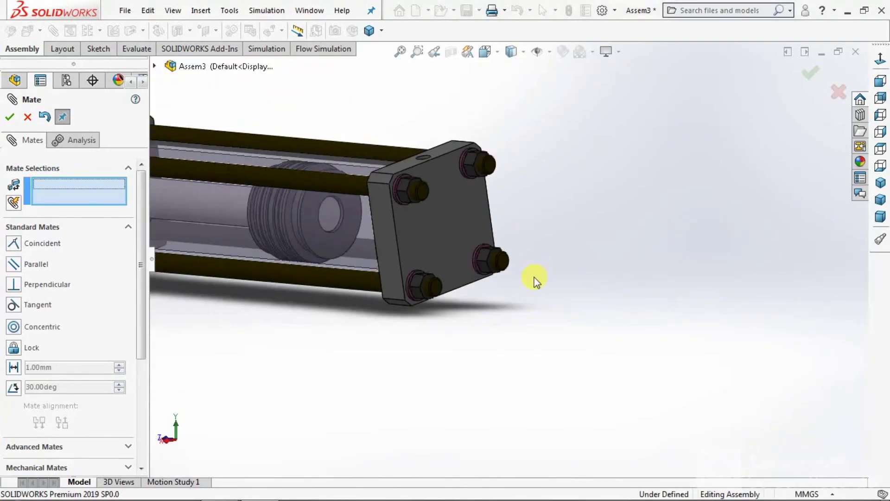
pyautogui.moveTo(416, 311); pyautogui.dragTo(482, 350, button='middle')
pyautogui.click(9, 117)
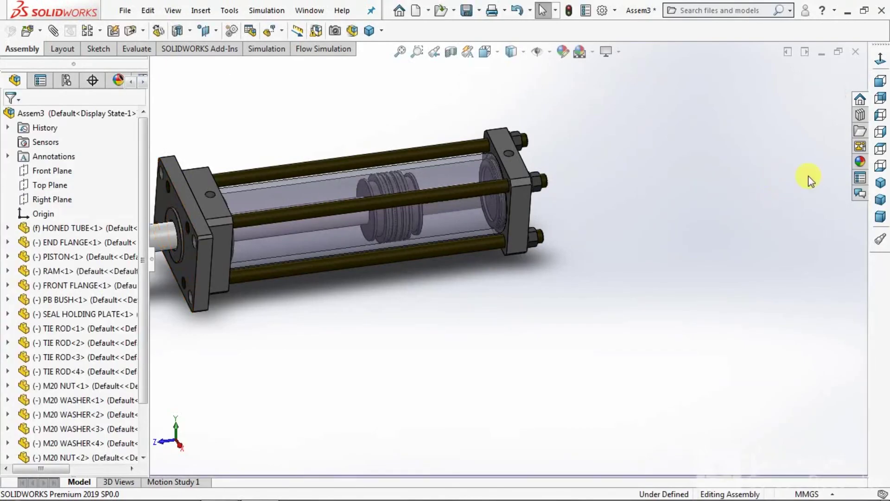
pyautogui.click(881, 182)
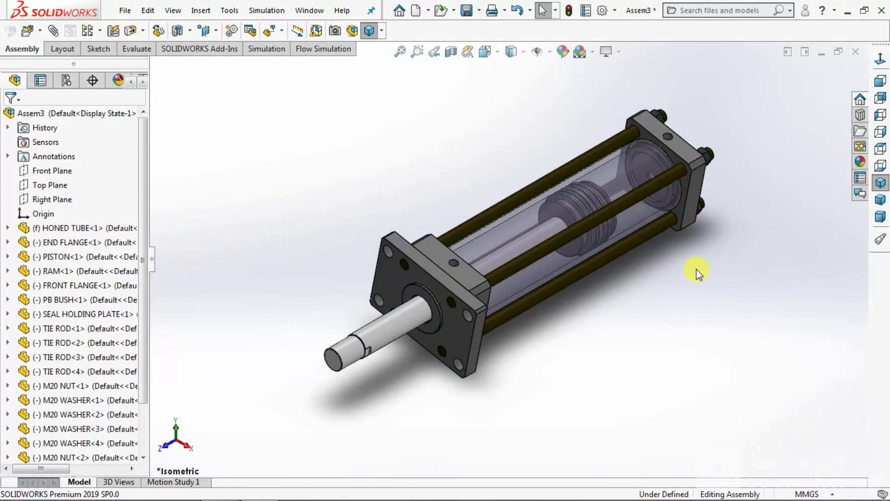
# - Slide the ram along the honed tube's axis to test the piston's travel, and clear the selection
pyautogui.moveTo(388, 331); pyautogui.dragTo(382, 395)
pyautogui.moveTo(410, 388); pyautogui.dragTo(366, 403)
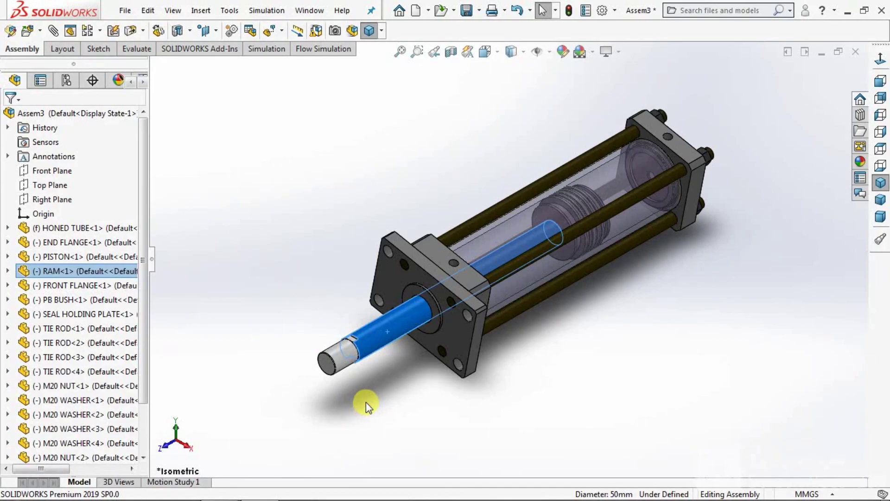
pyautogui.click(552, 387)
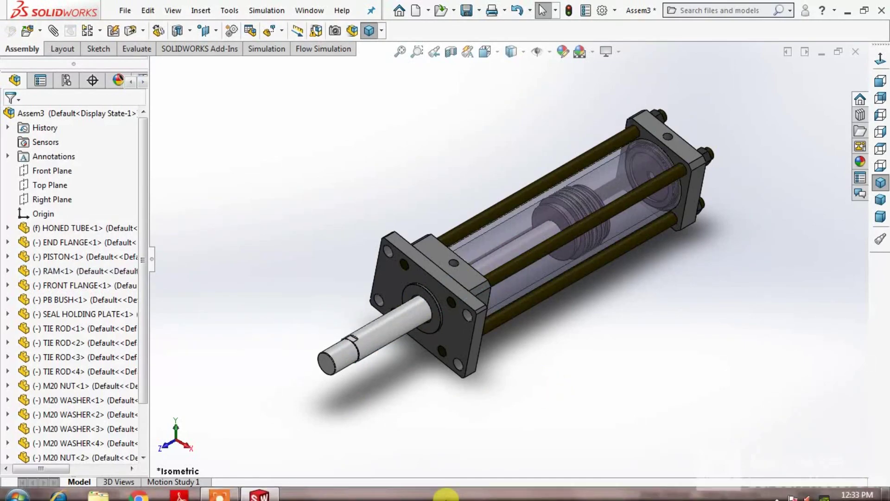
pyautogui.click(245, 487)
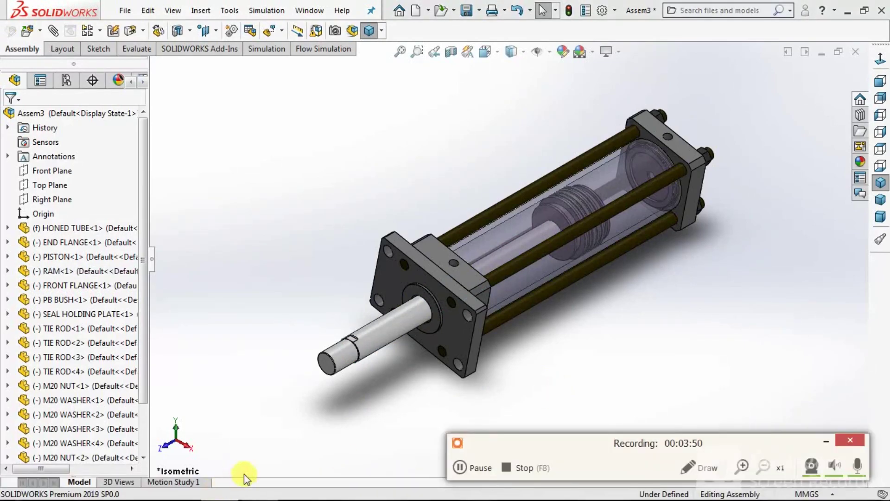
pyautogui.click(513, 468)
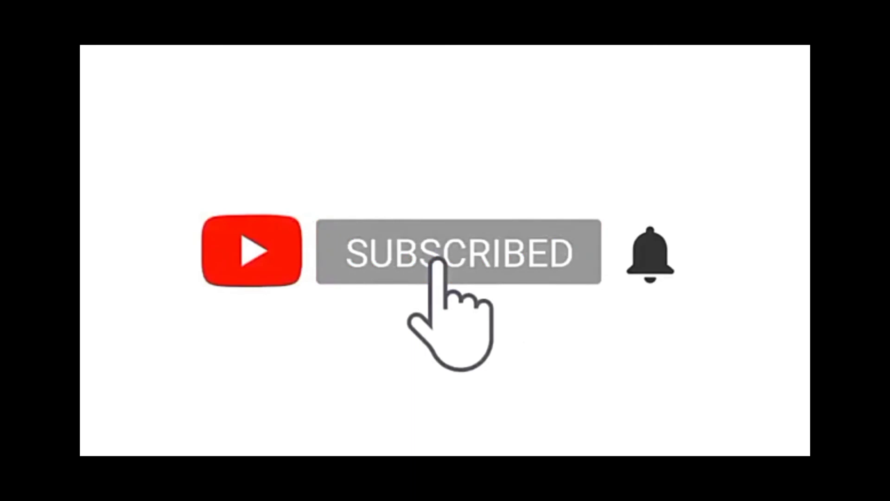